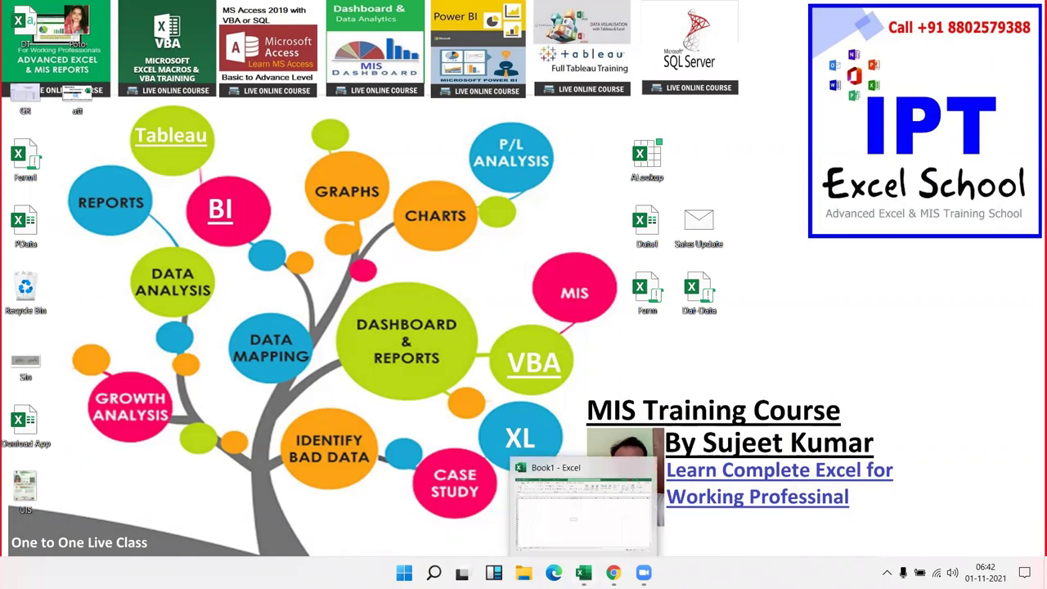
Restore the blank Book1 Excel workbook window from the taskbar.
left_click(581, 522)
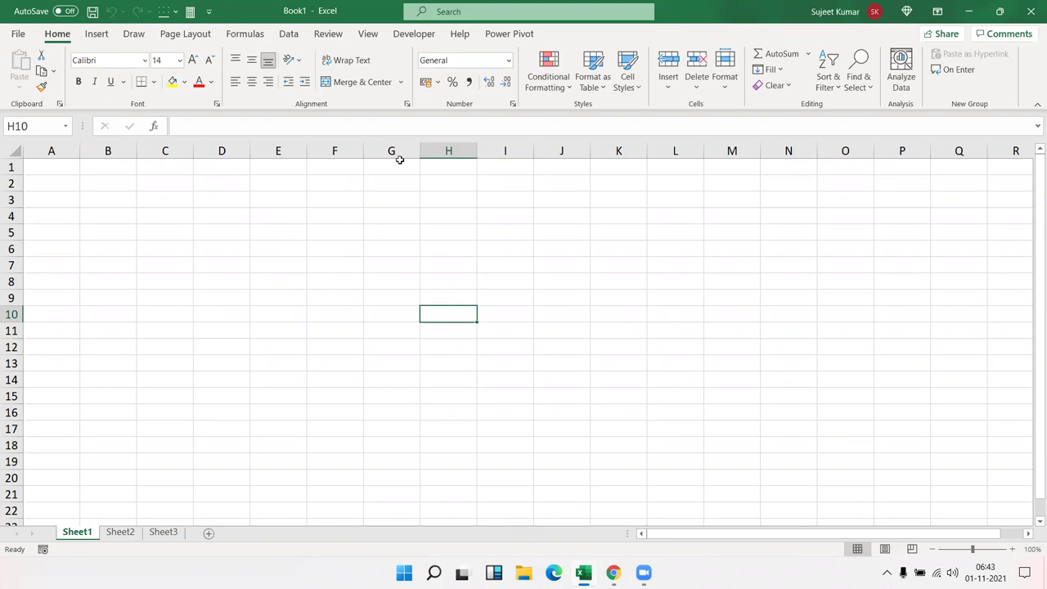
left_click(468, 170)
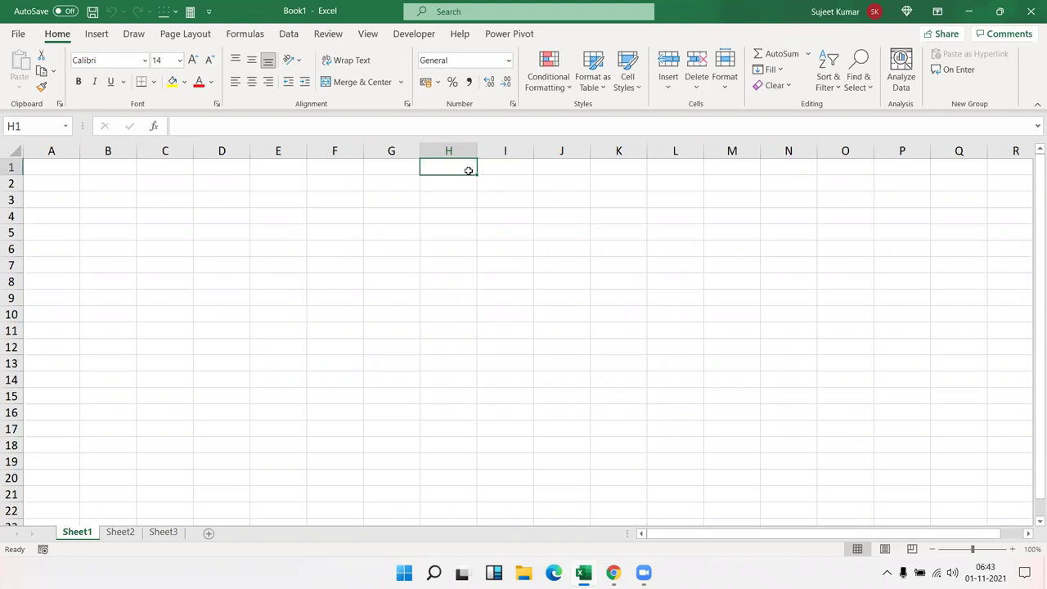
type("+")
key("Return")
type("-")
key("Return")
type("*")
key("Return")
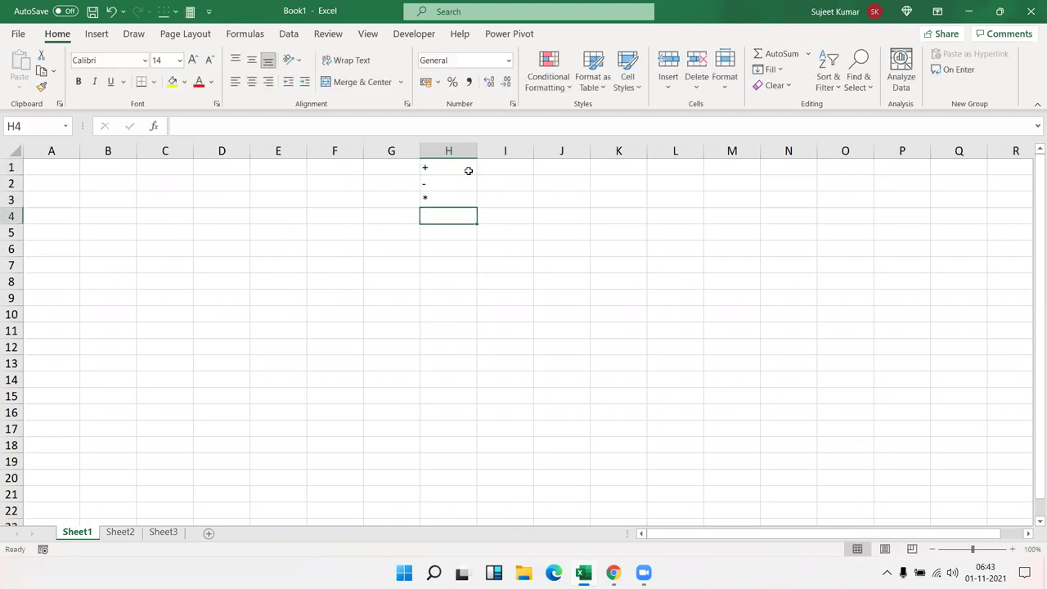
type("/")
key("Return")
left_click(459, 214)
left_click_drag(459, 215, 456, 172)
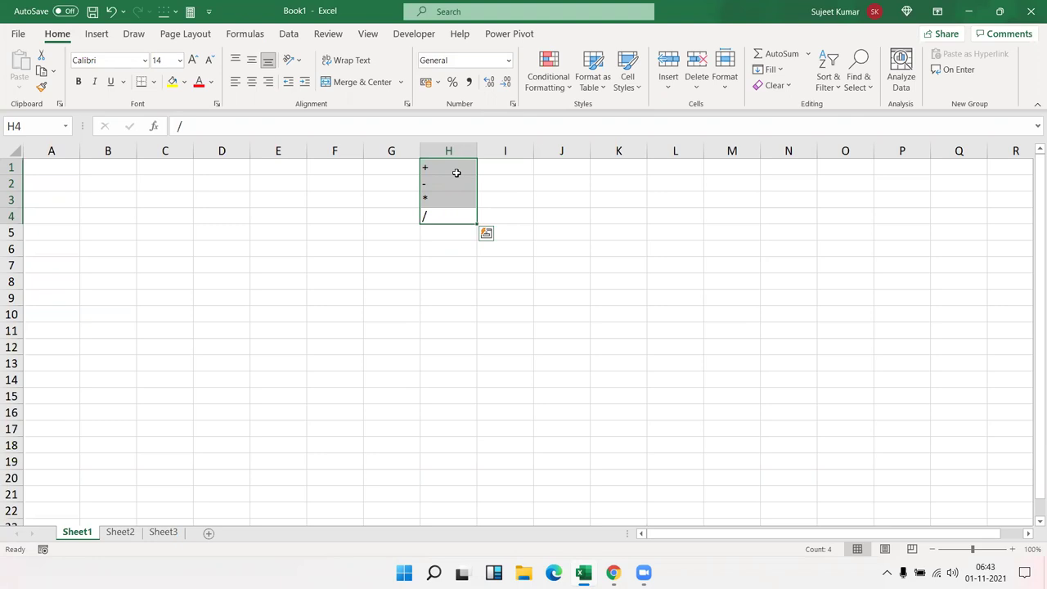
key("Delete")
key("Left")
Enter 20 in C4 and 30 in E4.
key("Left")
key("Left")
key("Left")
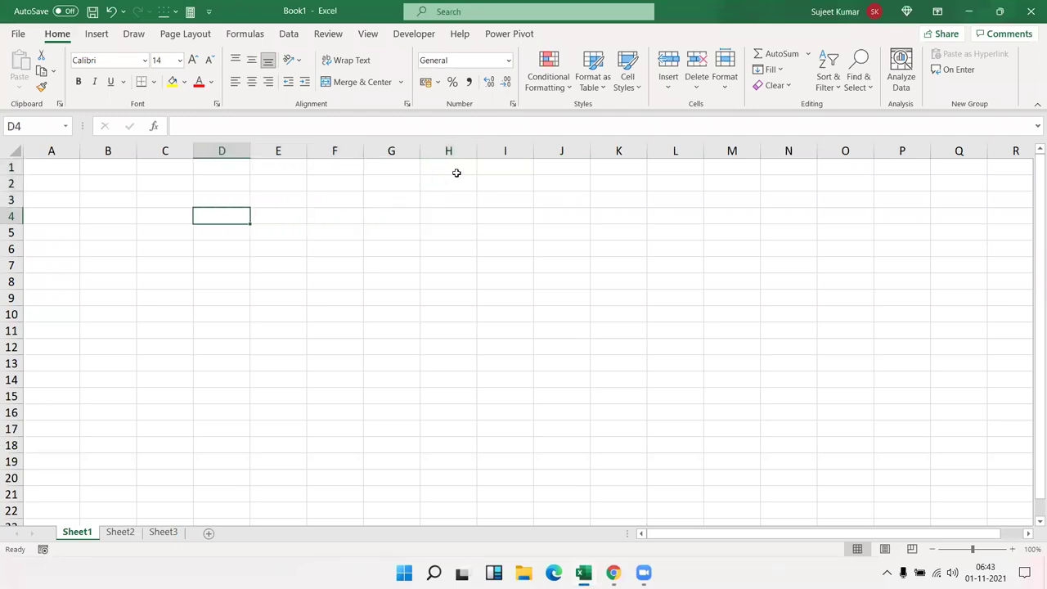
key("Left")
type("20")
key("Right")
key("Right")
type("30")
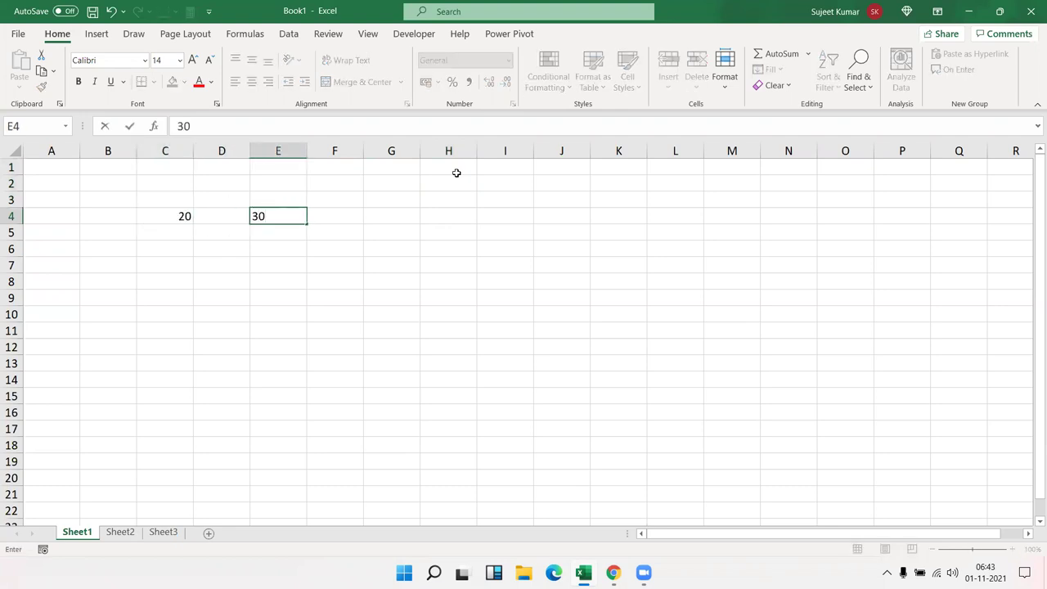
key("Right")
Copy C4's 20, trial-paste it over E4, then undo so E4 reads 30 again.
key("Left")
key("Left")
key("Left")
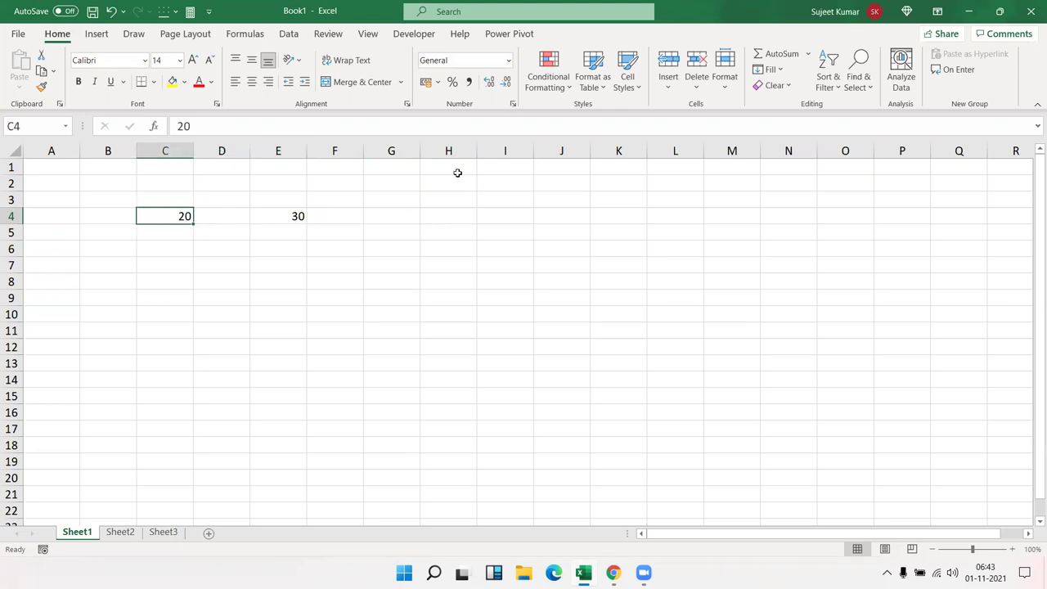
key("ctrl+c")
right_click(288, 216)
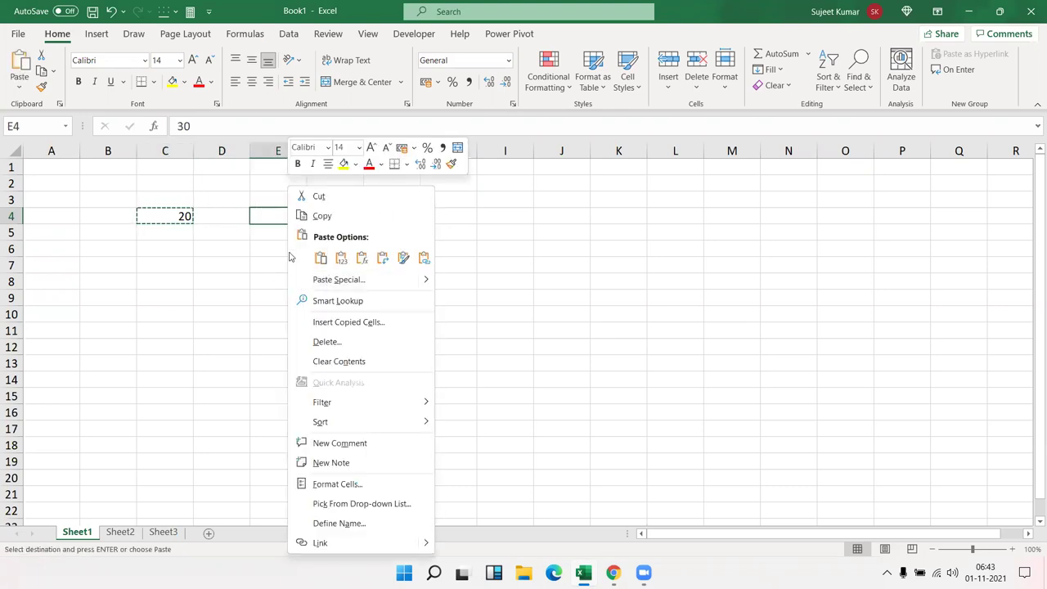
left_click(250, 260)
key("ctrl+v")
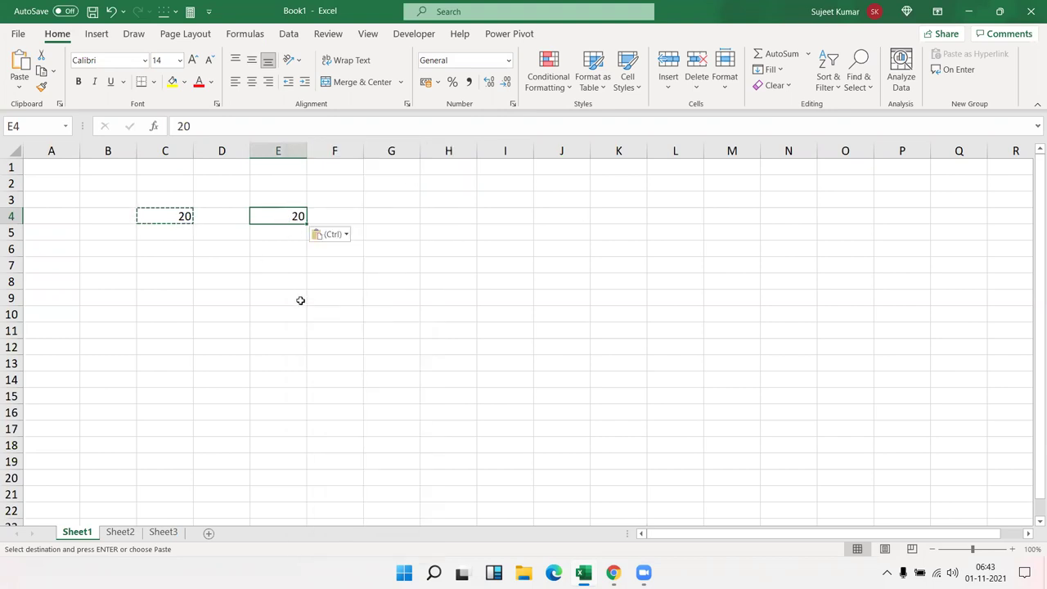
key("ctrl+z")
Paste Special with Add onto E4 so it becomes 50.
right_click(284, 216)
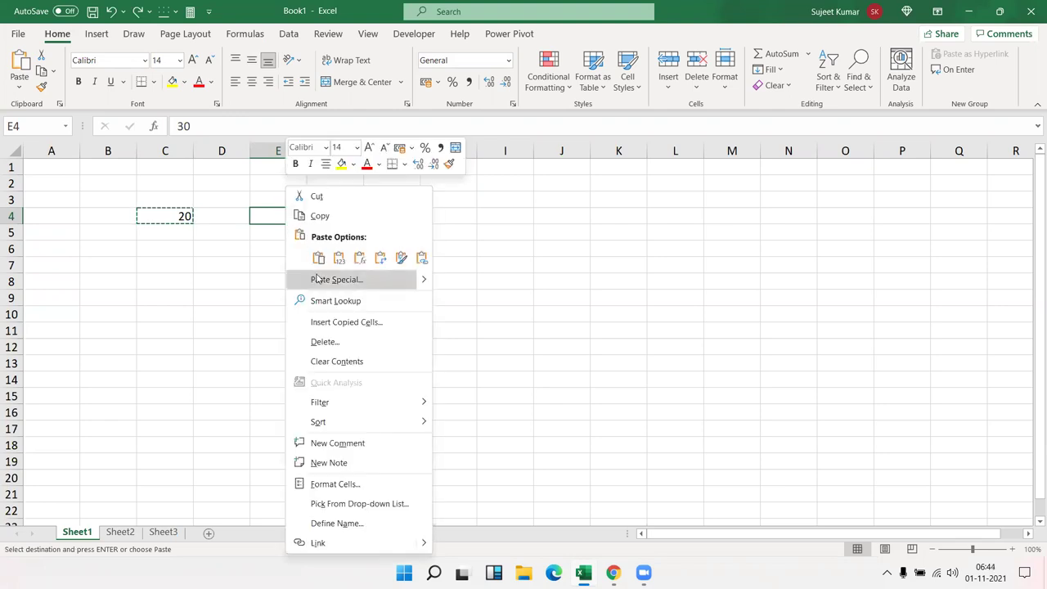
left_click(318, 279)
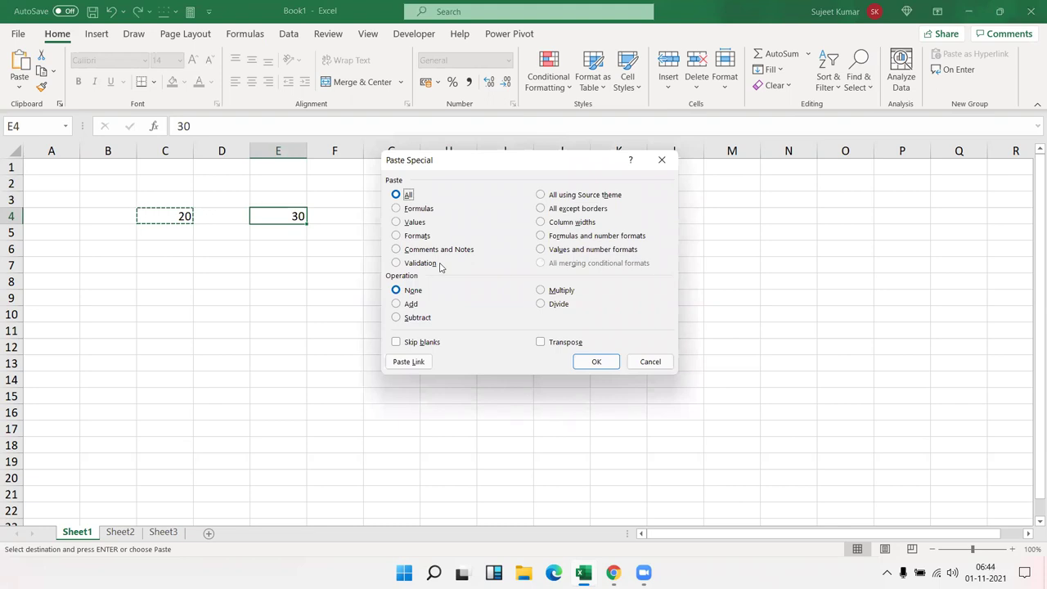
left_click(407, 289)
left_click(406, 293)
left_click(398, 305)
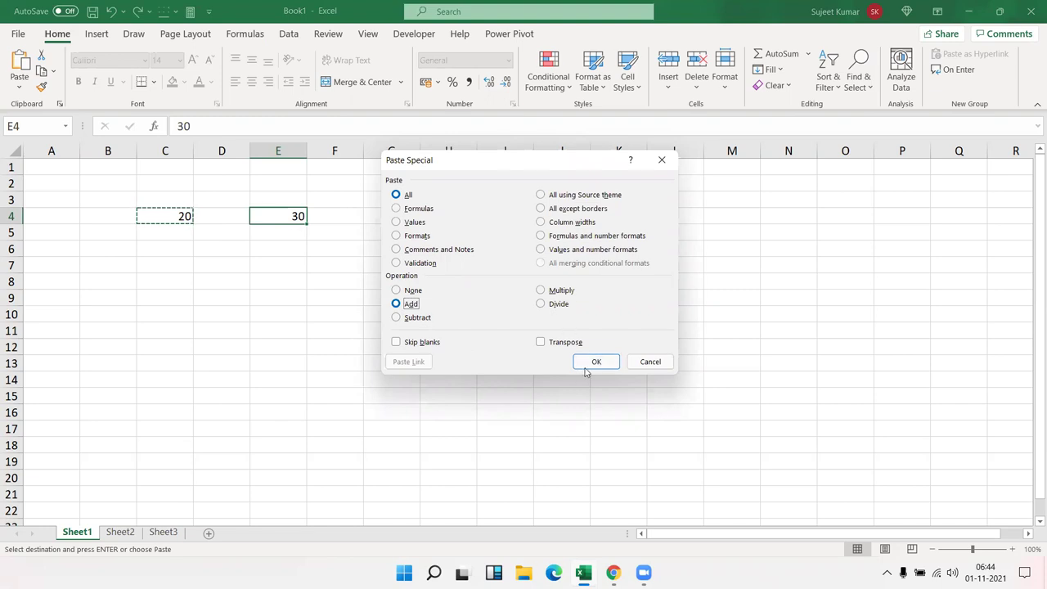
left_click(586, 368)
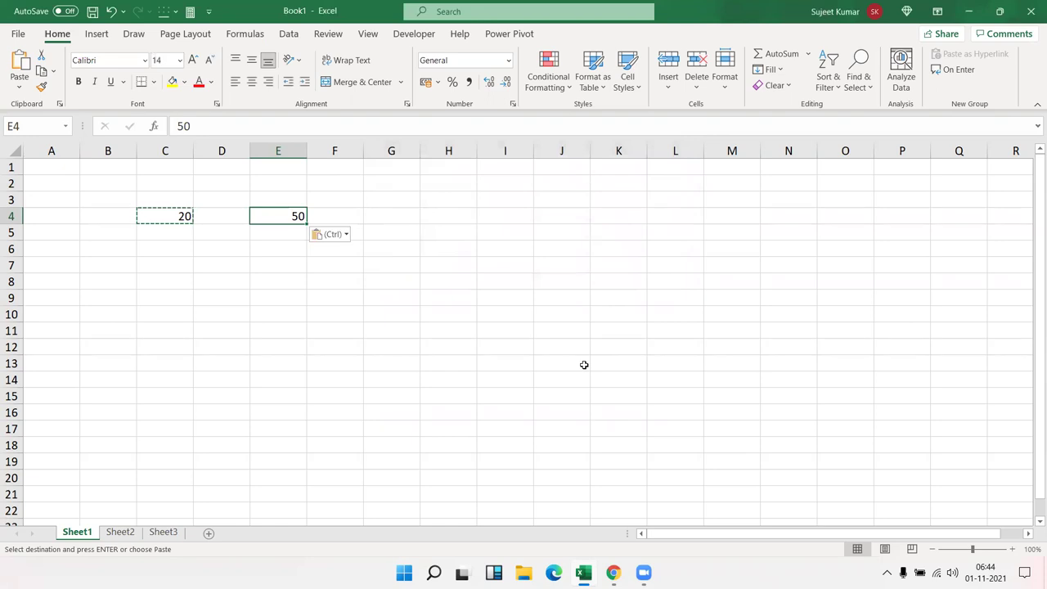
Enter 30 in G5 and 15 in I5, then copy I5.
left_click(401, 229)
type("30")
left_click(507, 237)
type("15")
key("Return")
left_click(522, 233)
key("ctrl+c")
Paste Special with Multiply onto G5 so it becomes 450.
right_click(406, 234)
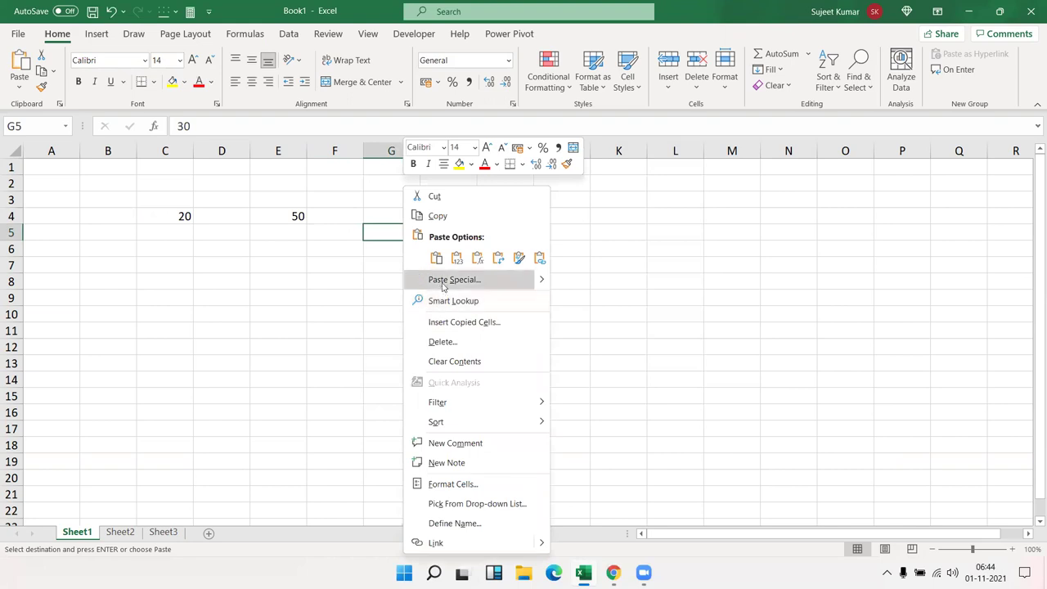
left_click(446, 279)
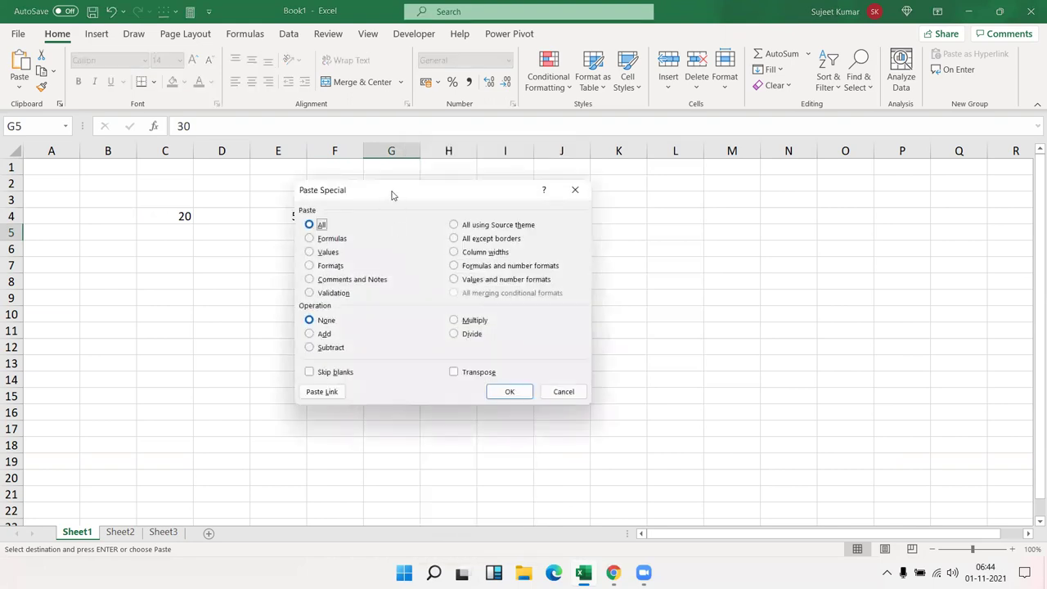
left_click_drag(390, 199, 623, 176)
left_click(689, 298)
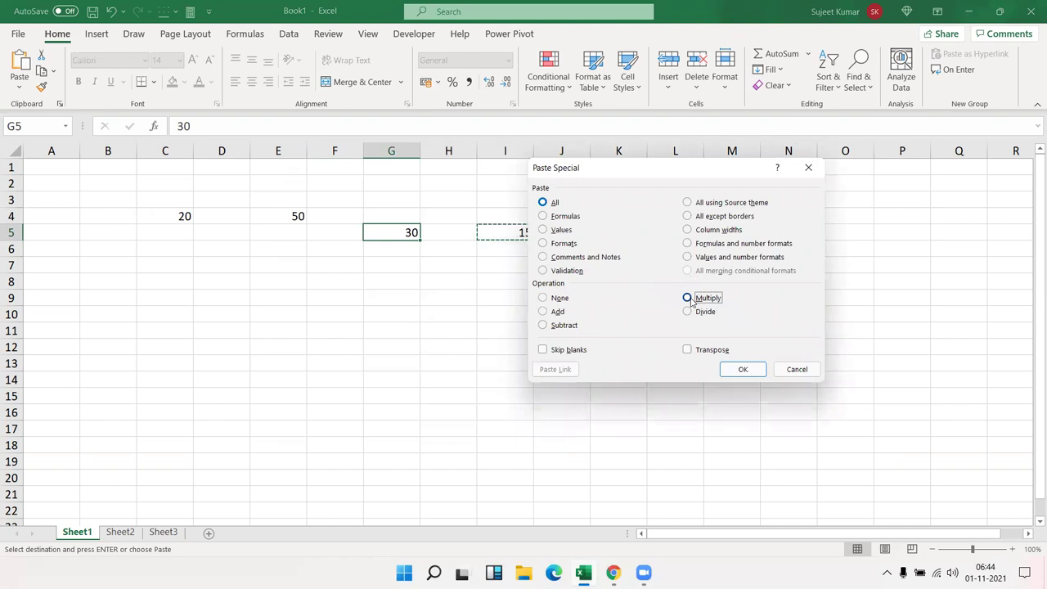
left_click_drag(626, 175, 665, 179)
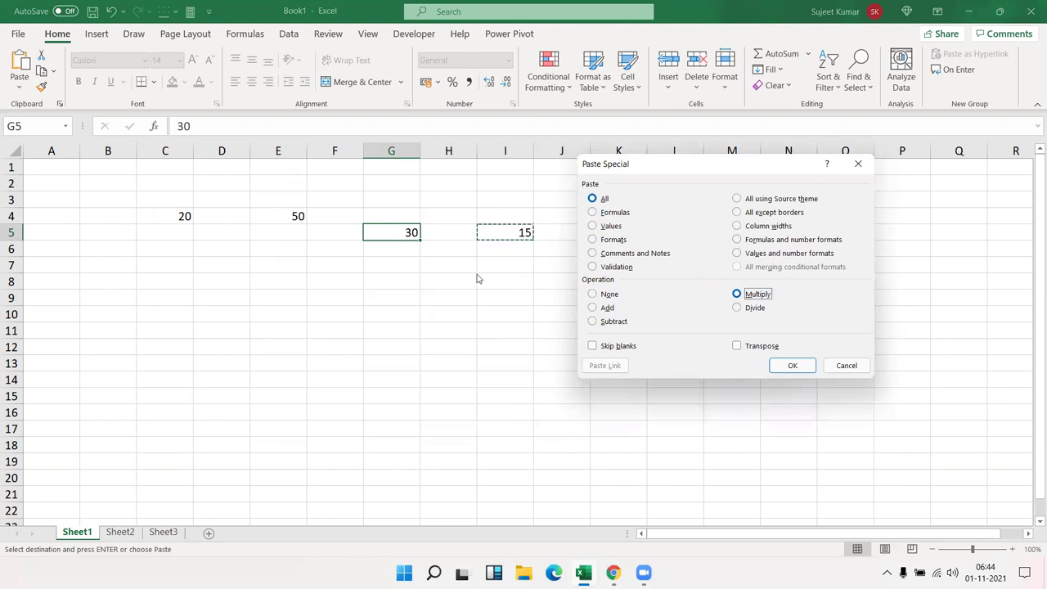
left_click(790, 365)
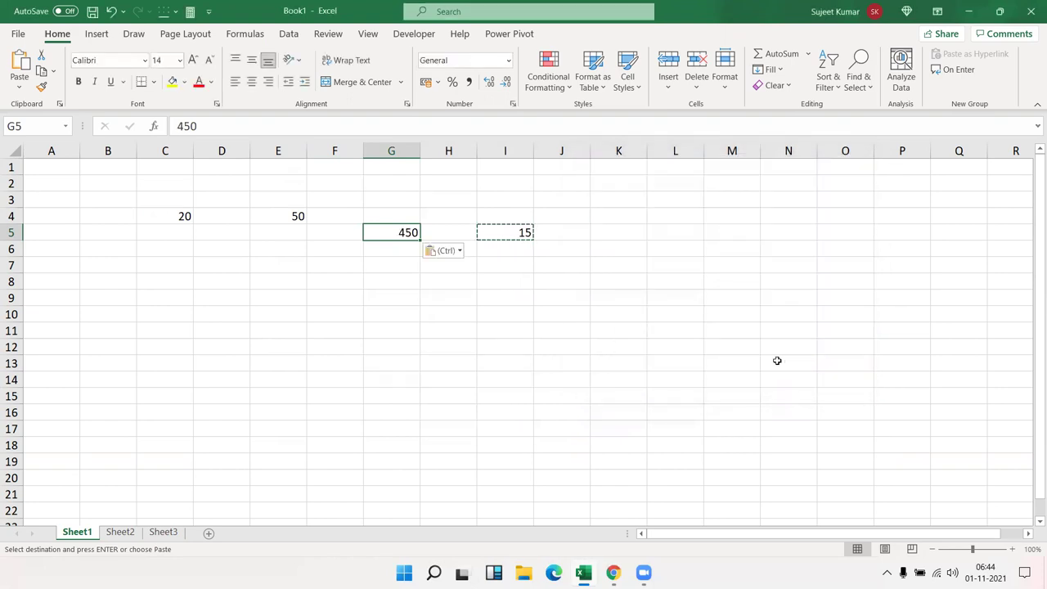
Clear all sample numbers in C3:L11 and return to cell A1.
left_click_drag(668, 334, 181, 194)
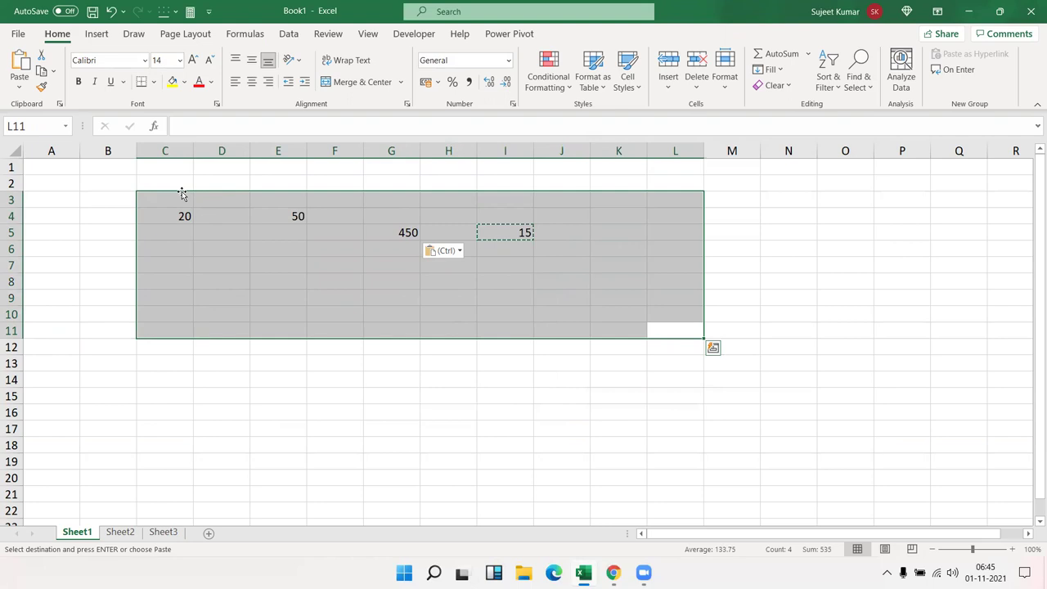
key("Delete")
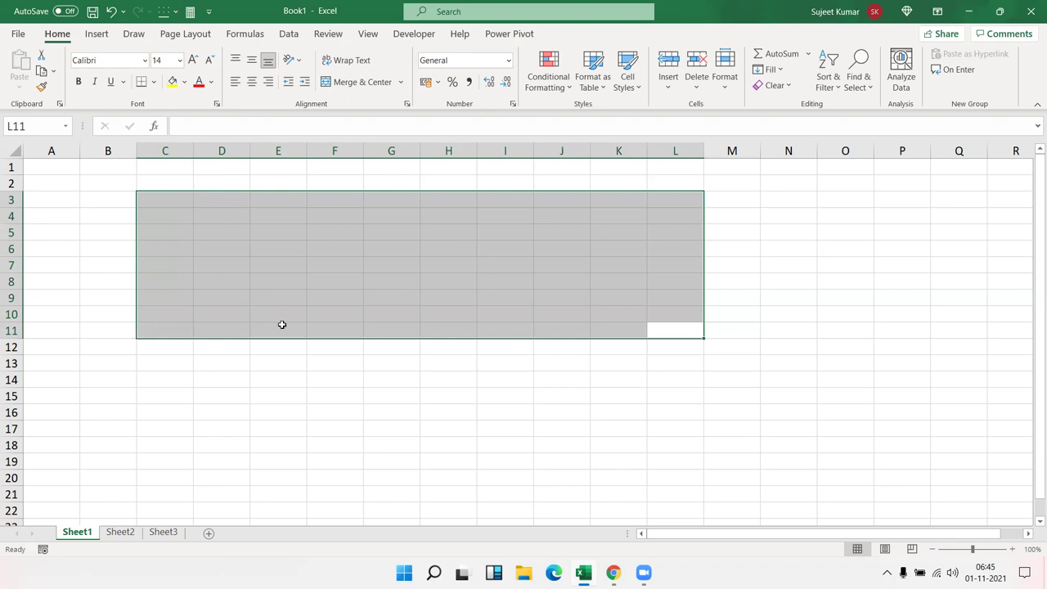
left_click(95, 393)
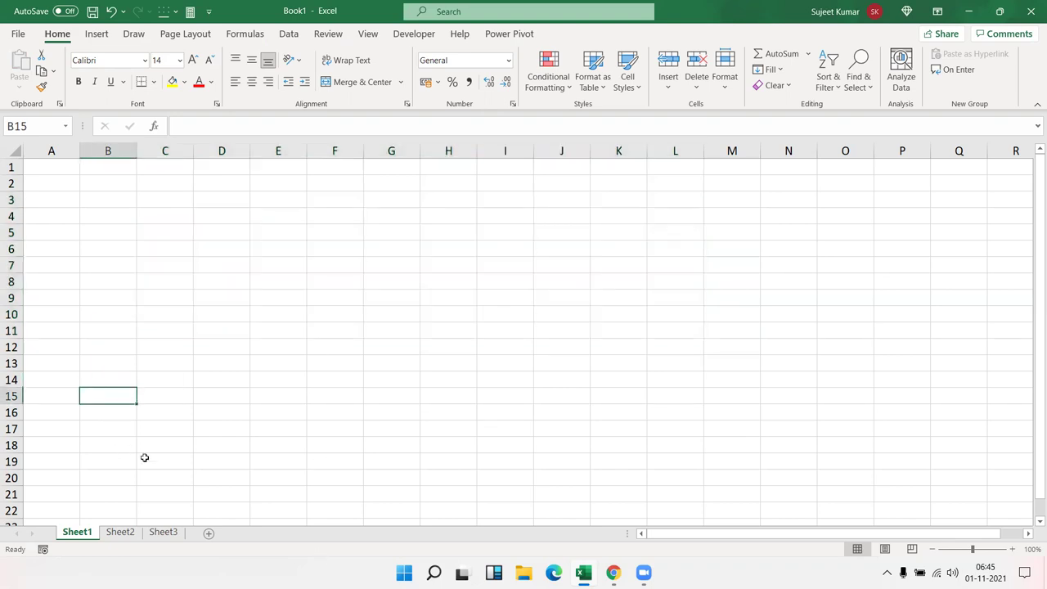
left_click(65, 165)
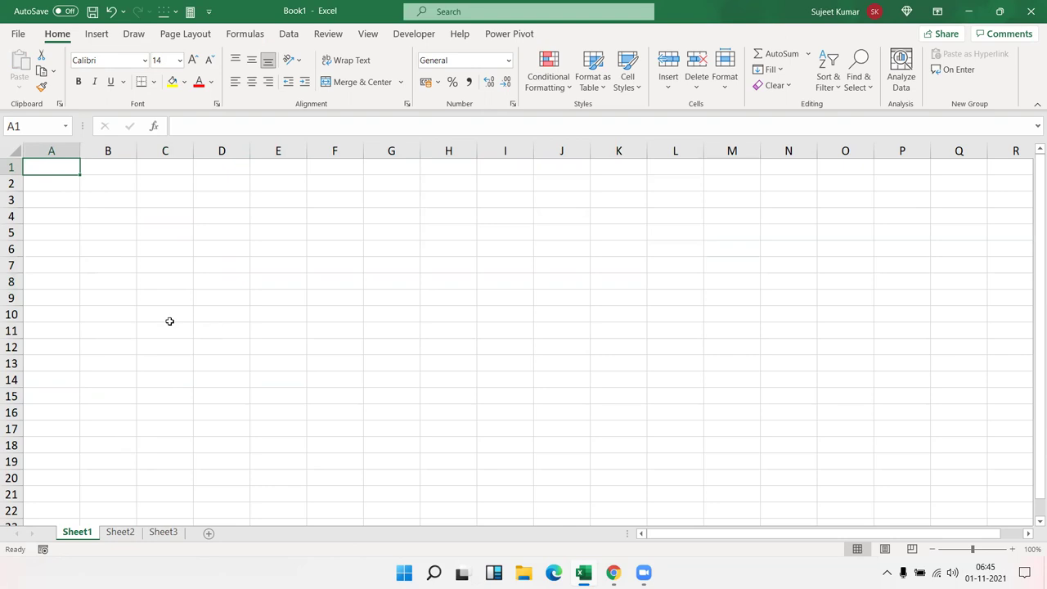
Zoom in and enter 20% in A1.
scroll(168, 243, "up", 10, "ctrl")
scroll(170, 244, "up", 1, "ctrl")
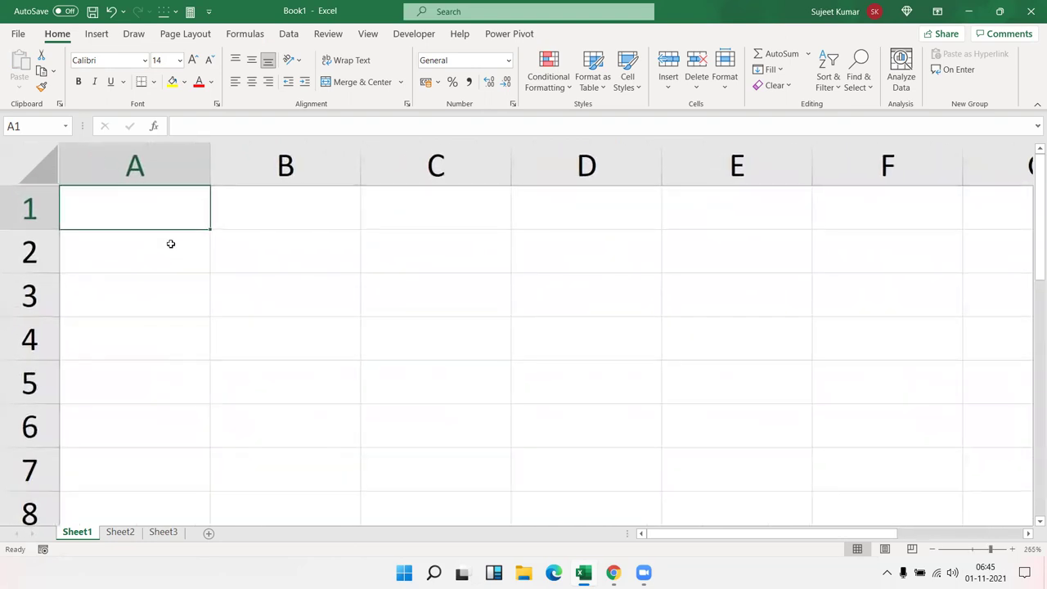
type("20")
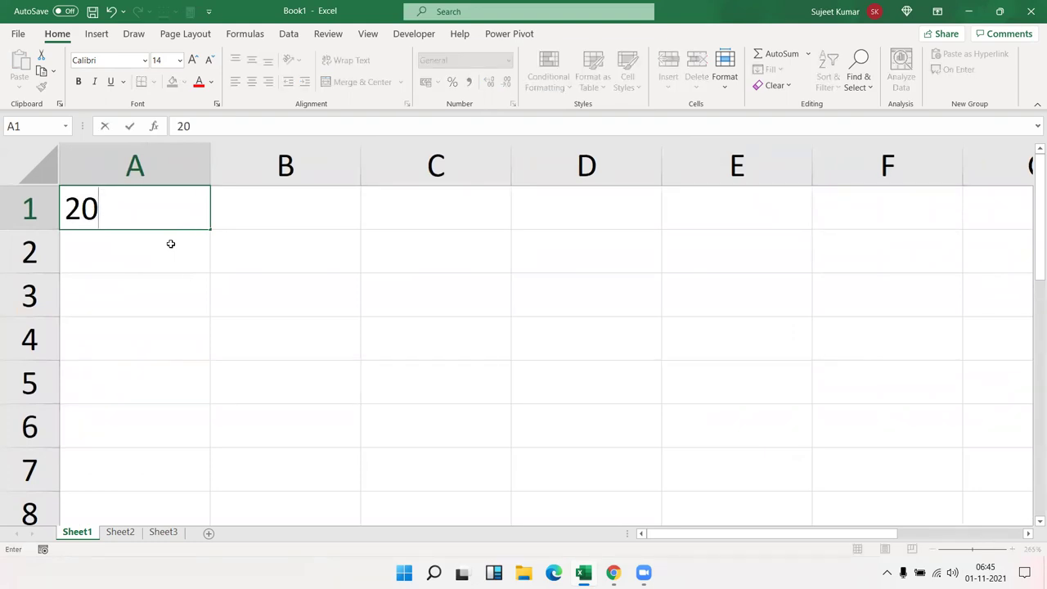
type("%")
key("Return")
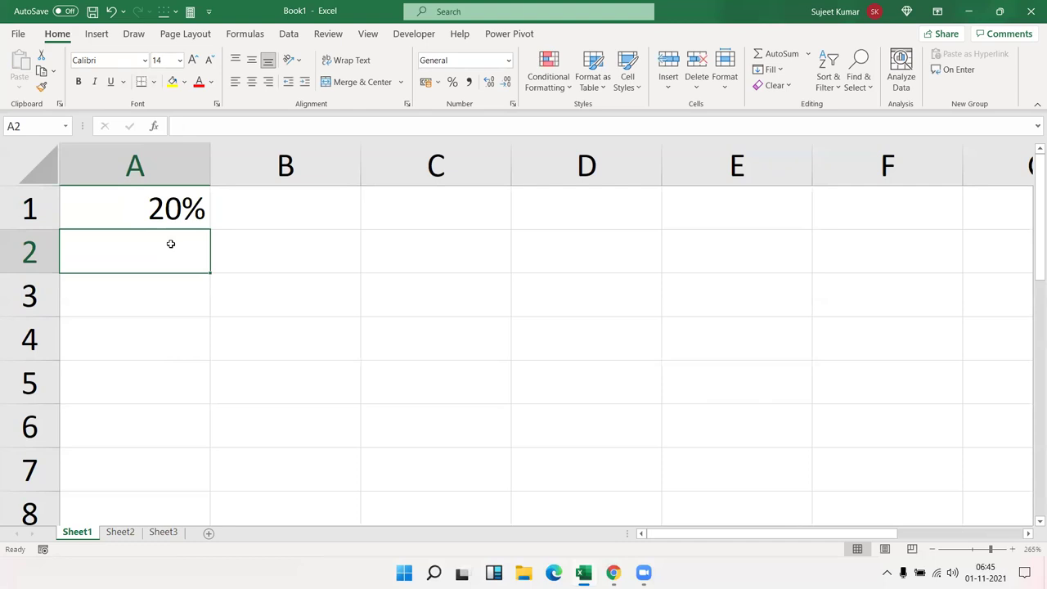
key("Up")
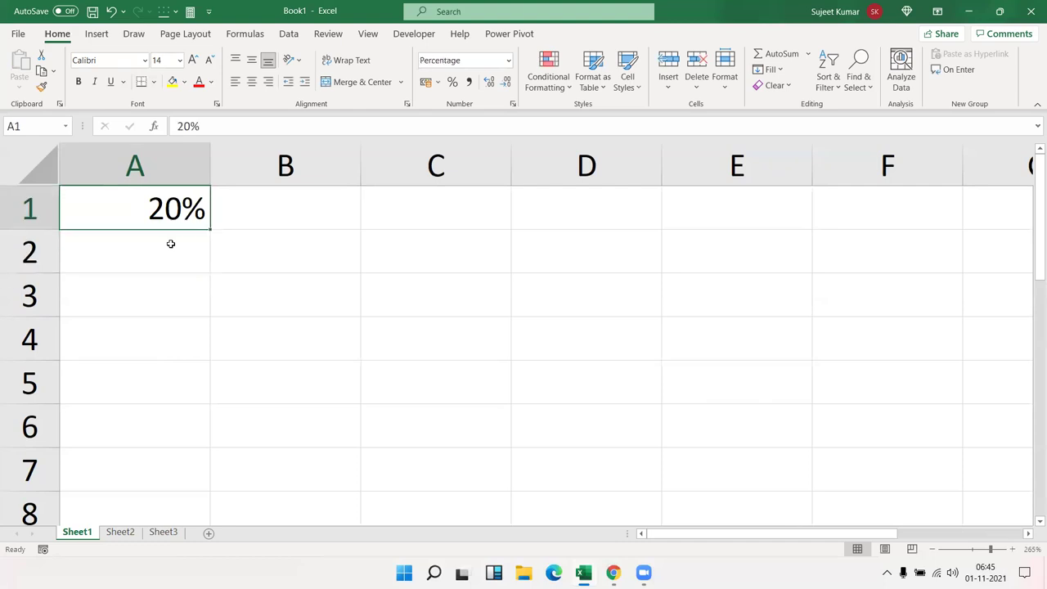
Enter 20 in B1 and apply Percent Style so it shows 2000%.
key("Right")
type("20")
key("Return")
key("Up")
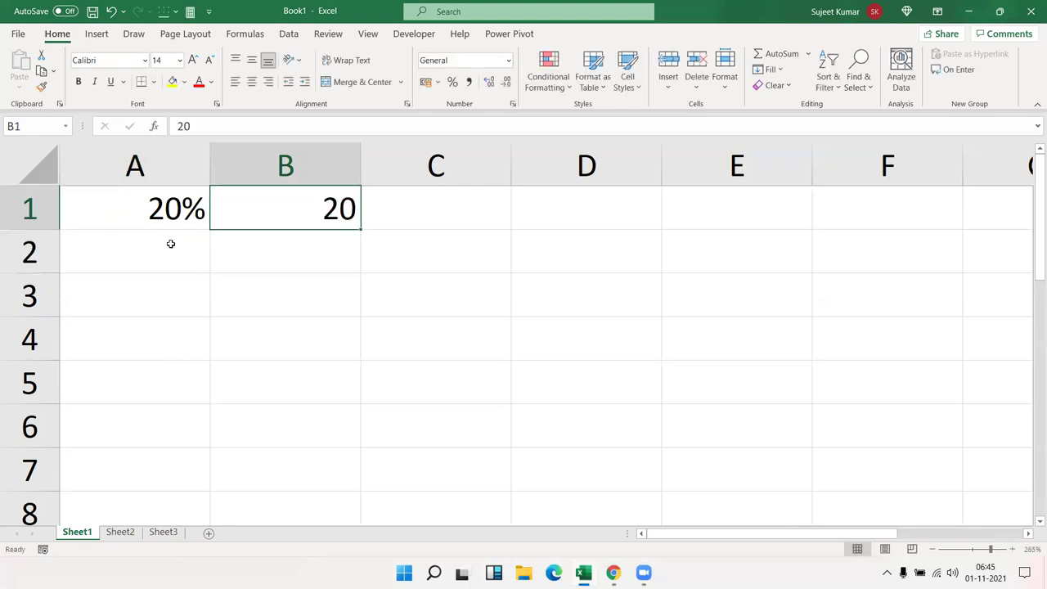
left_click(452, 82)
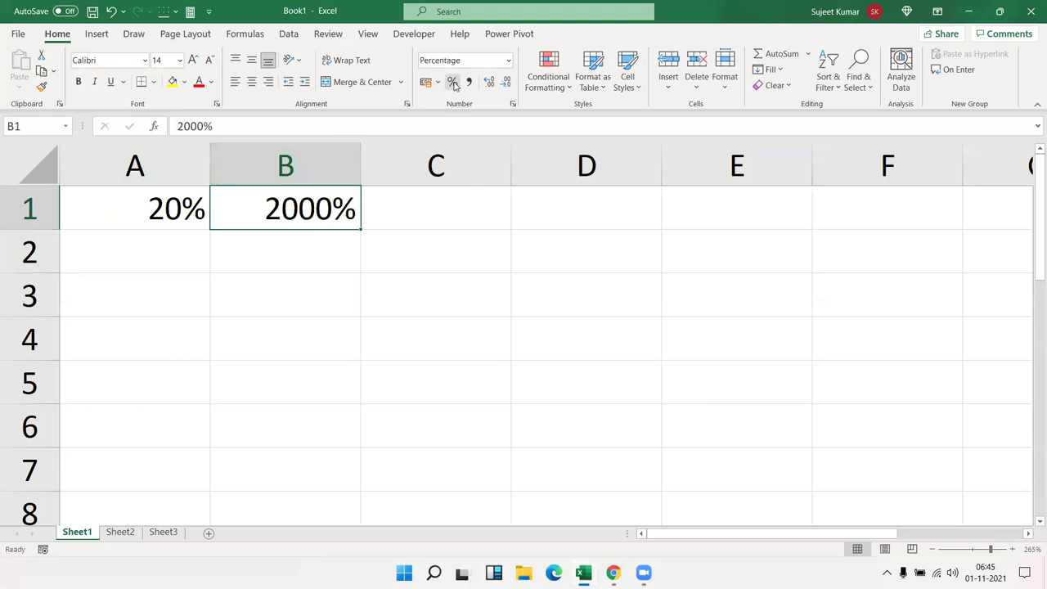
Add the note 1=100% in B2.
key("Down")
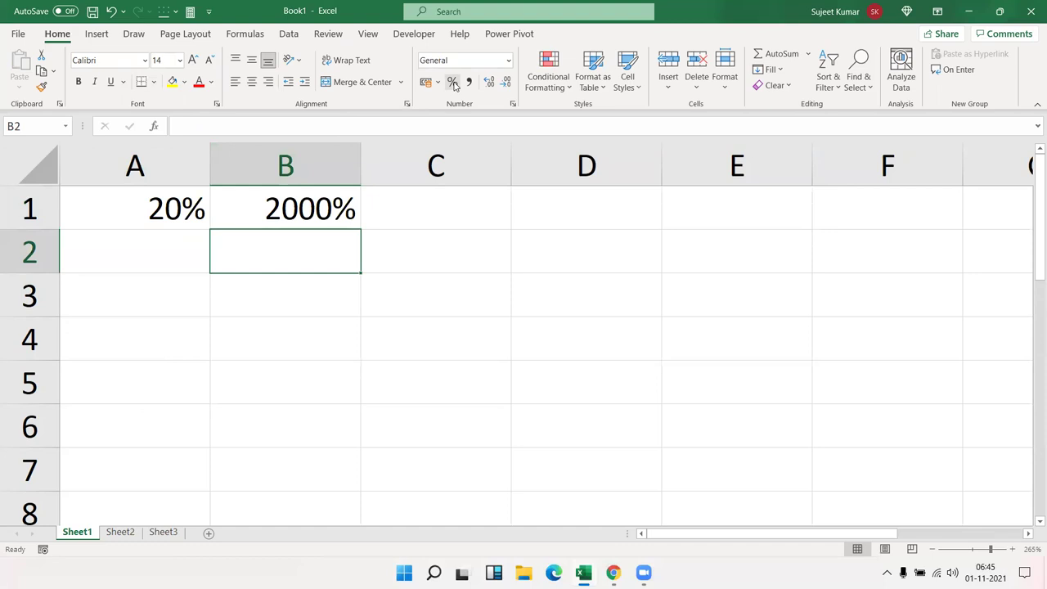
type("1=100%")
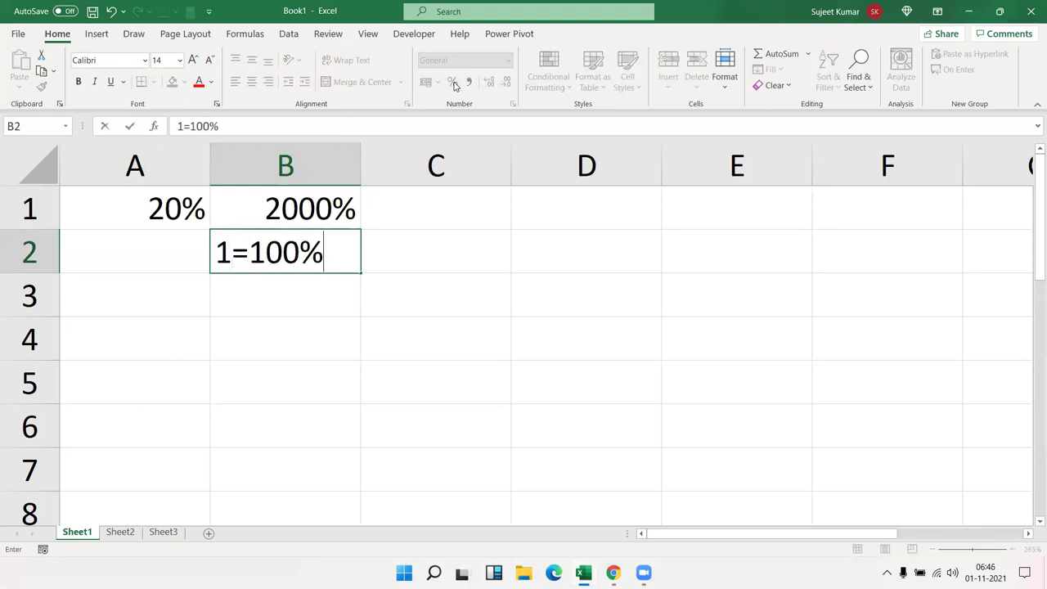
key("Return")
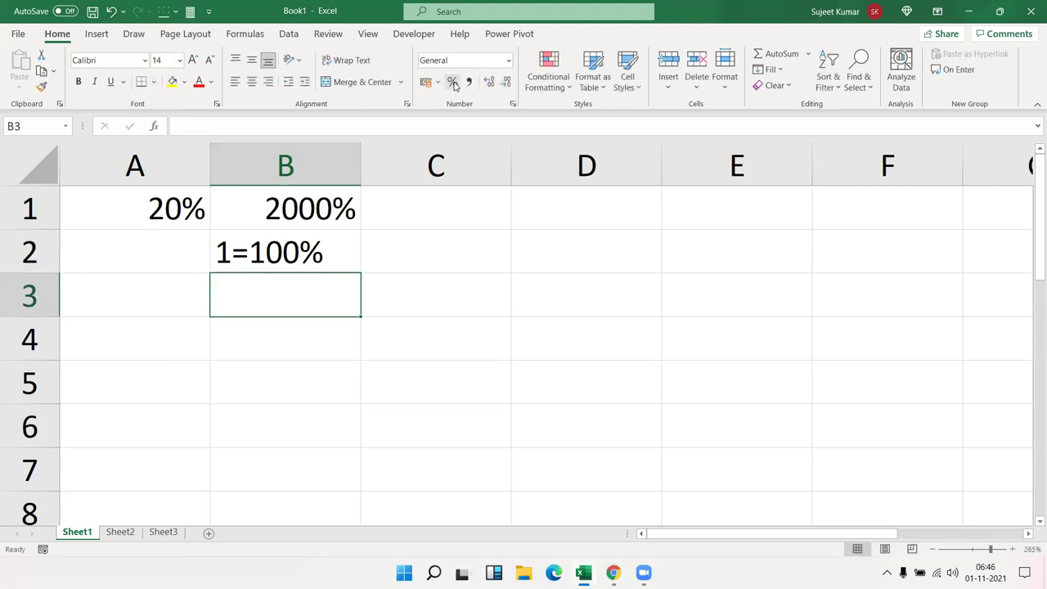
key("Up")
key("Up")
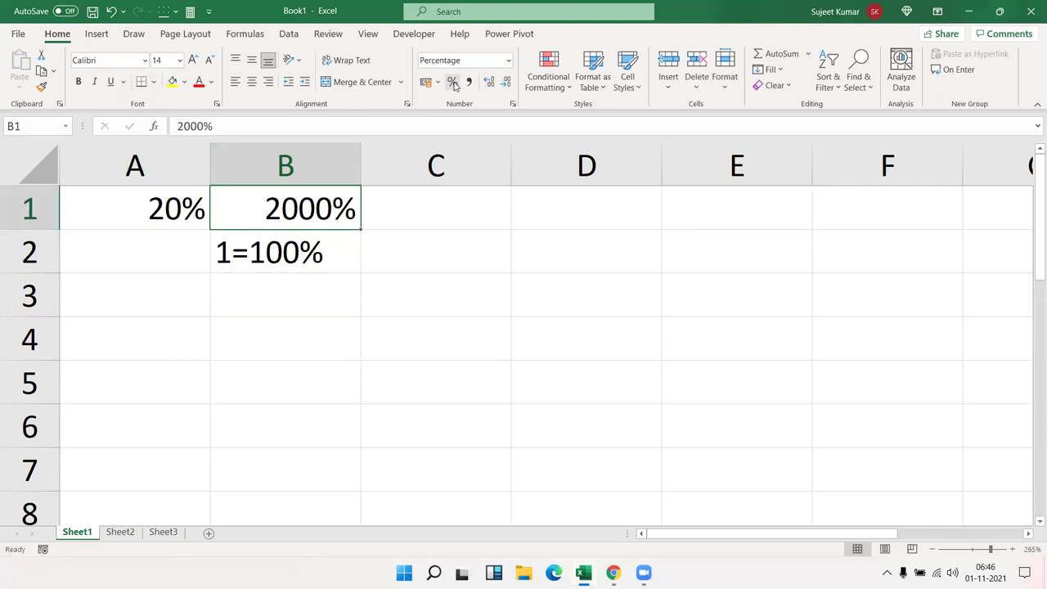
key("Right")
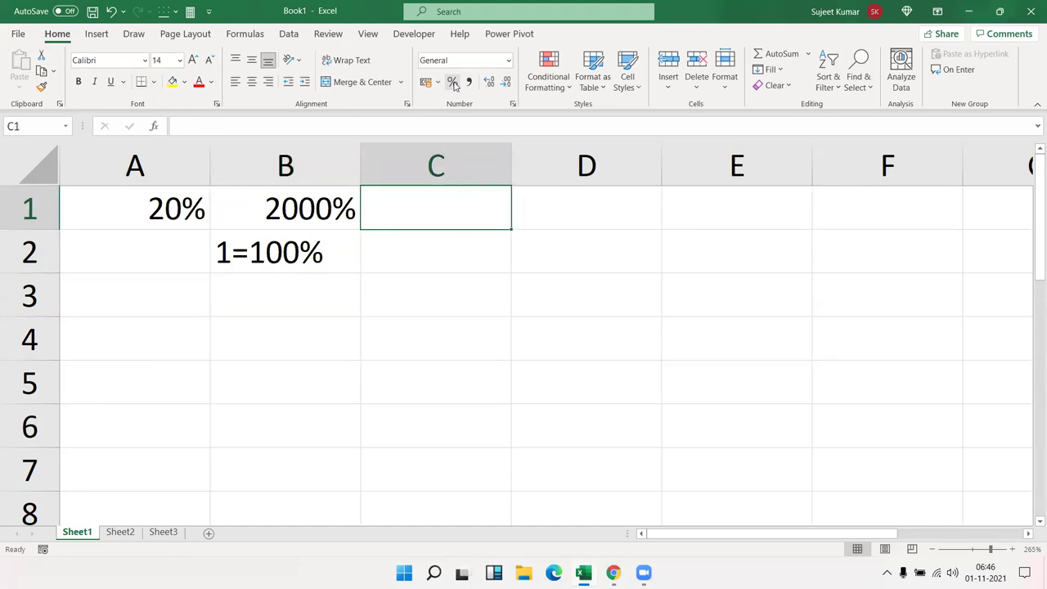
Enter 0.20 in C1 and apply Percent Style so it shows 20%.
type("0")
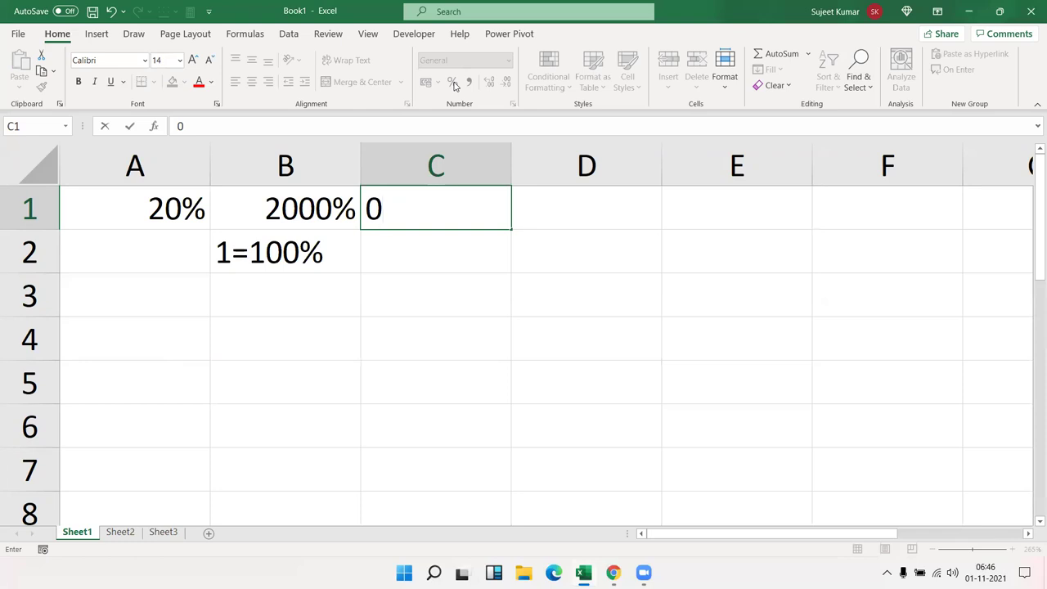
type(".")
type("20")
key("Return")
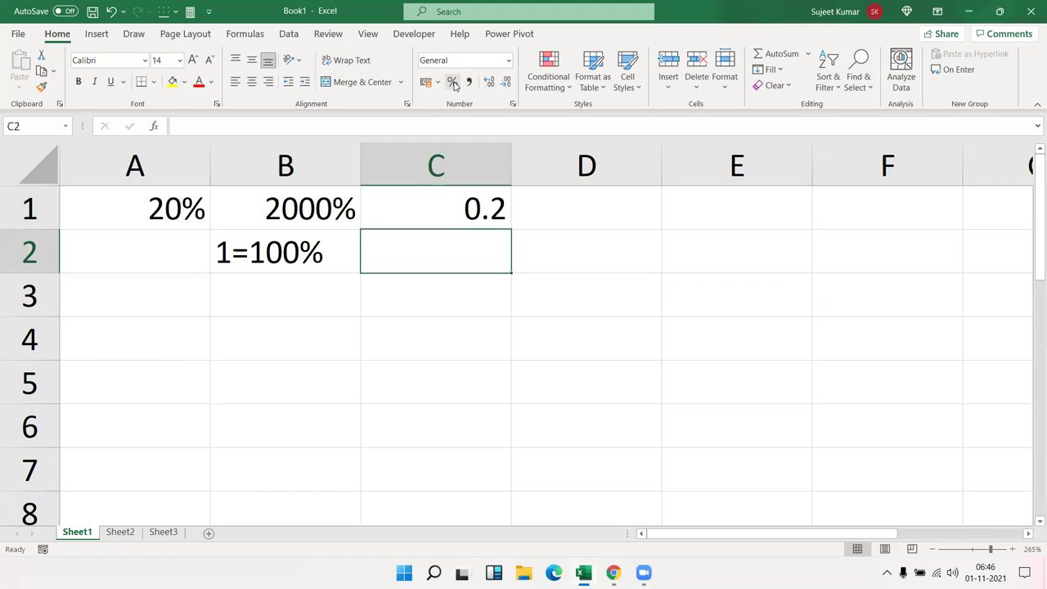
key("Up")
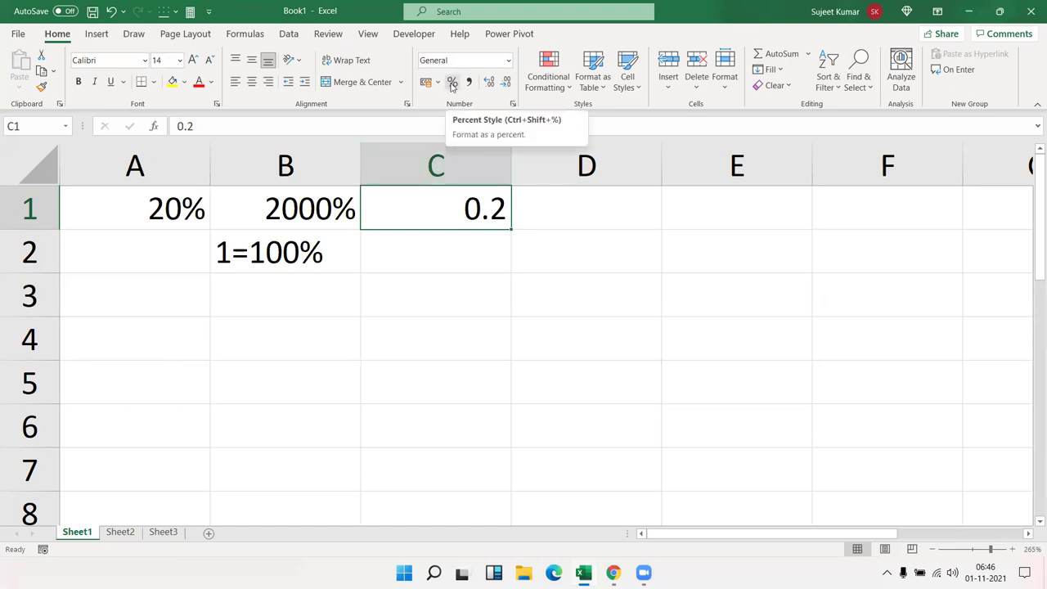
left_click(451, 85)
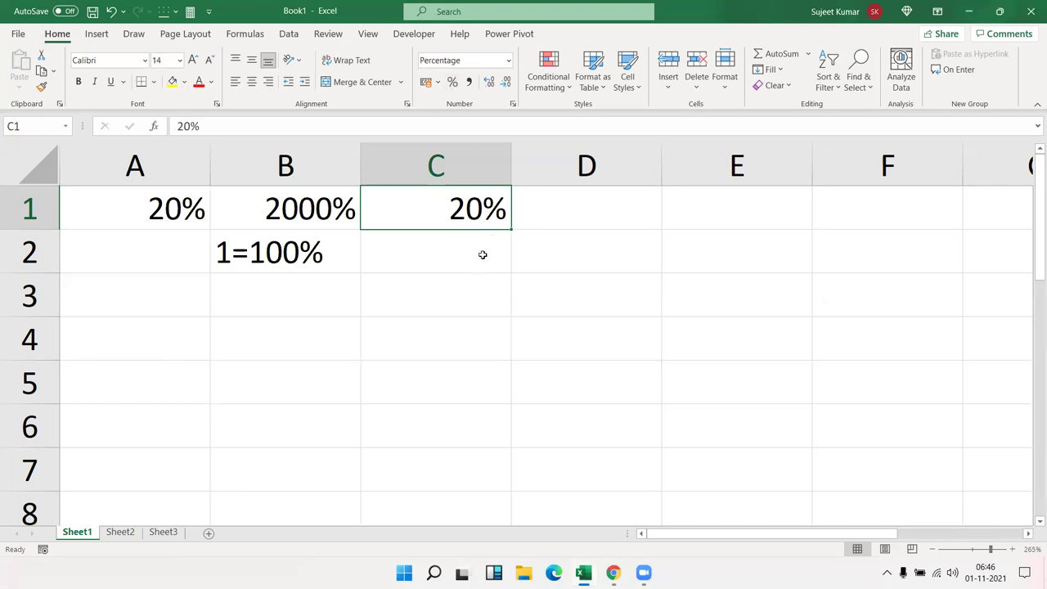
scroll(238, 278, "down", 1)
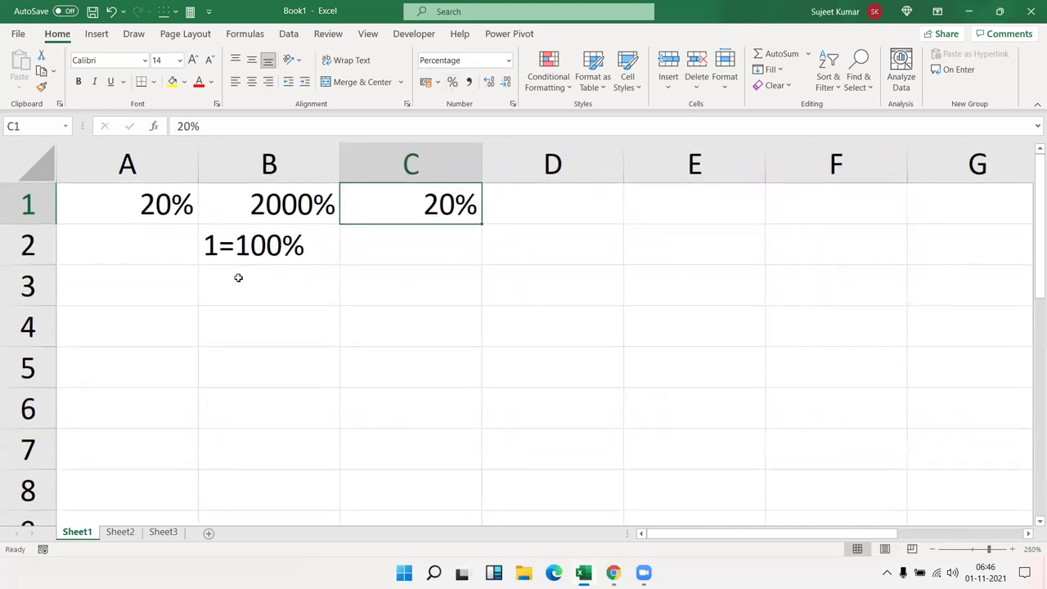
scroll(238, 277, "down", 1)
scroll(237, 274, "down", 1)
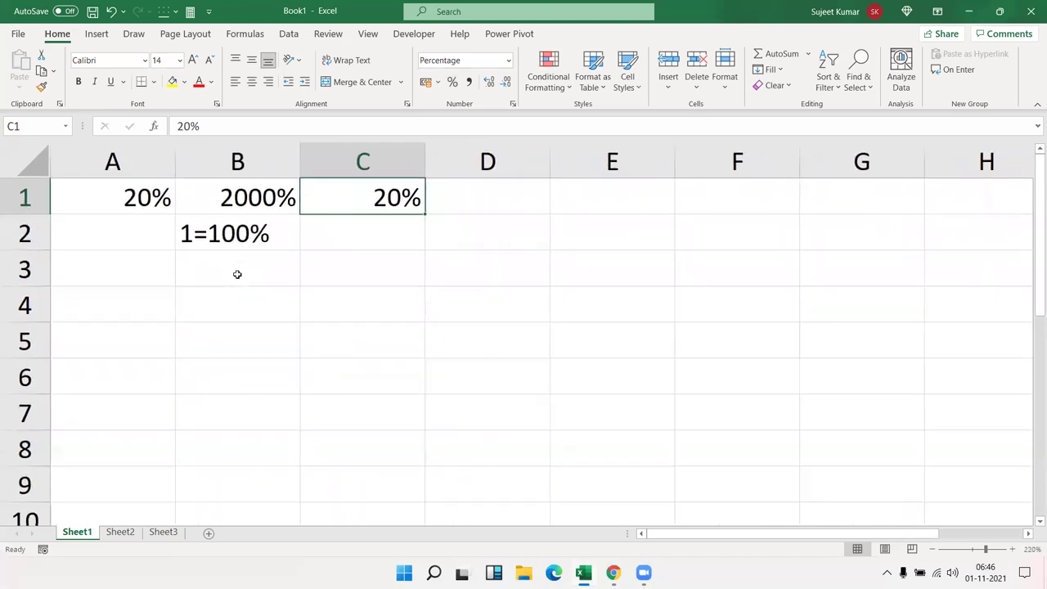
scroll(237, 274, "down", 1)
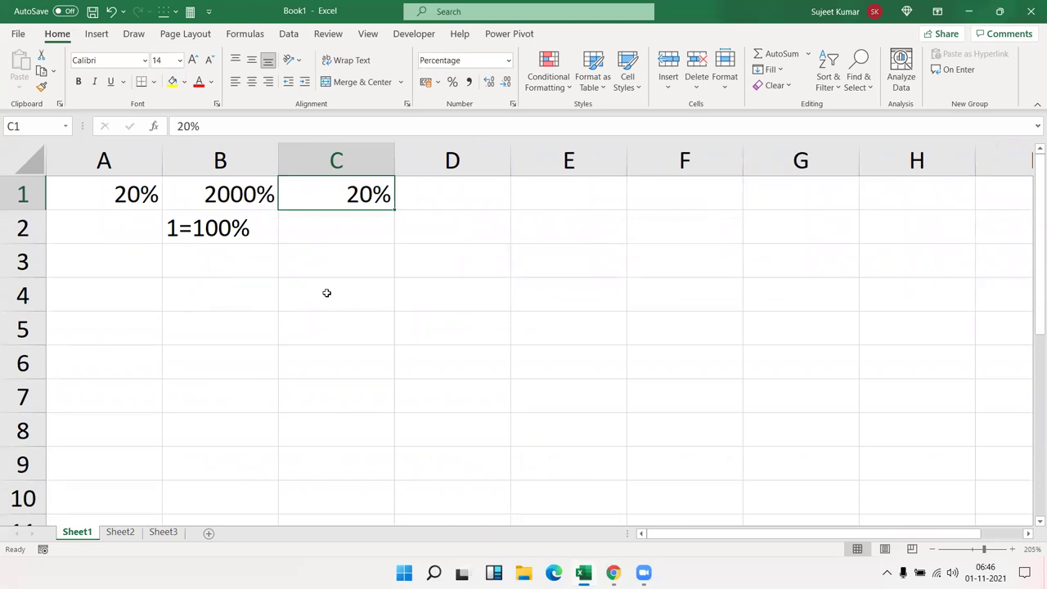
left_click(524, 224)
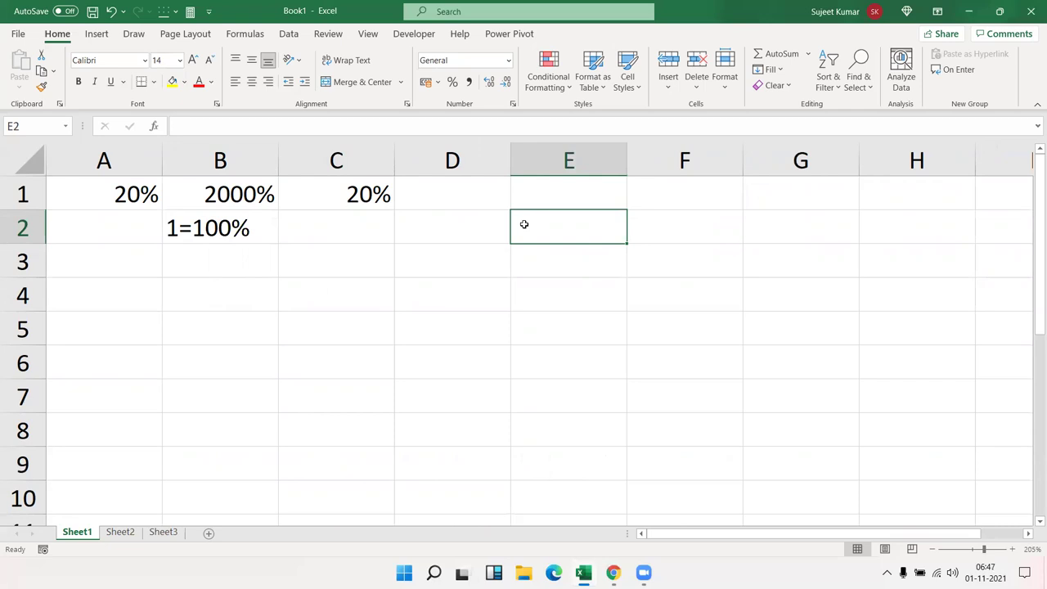
key("Up")
key("Left")
key("Left")
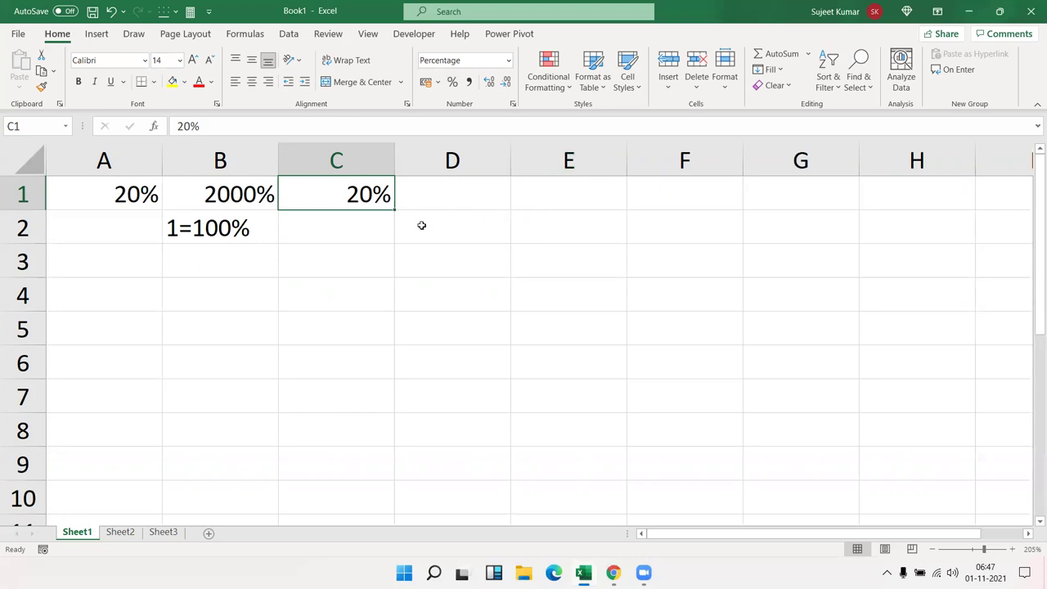
left_click(146, 201)
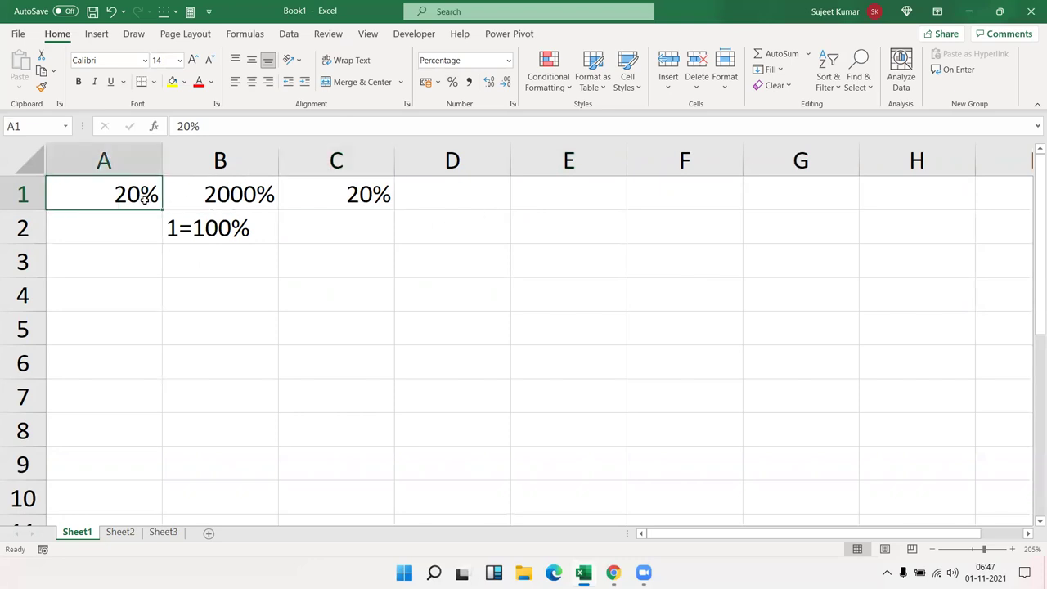
left_click(508, 61)
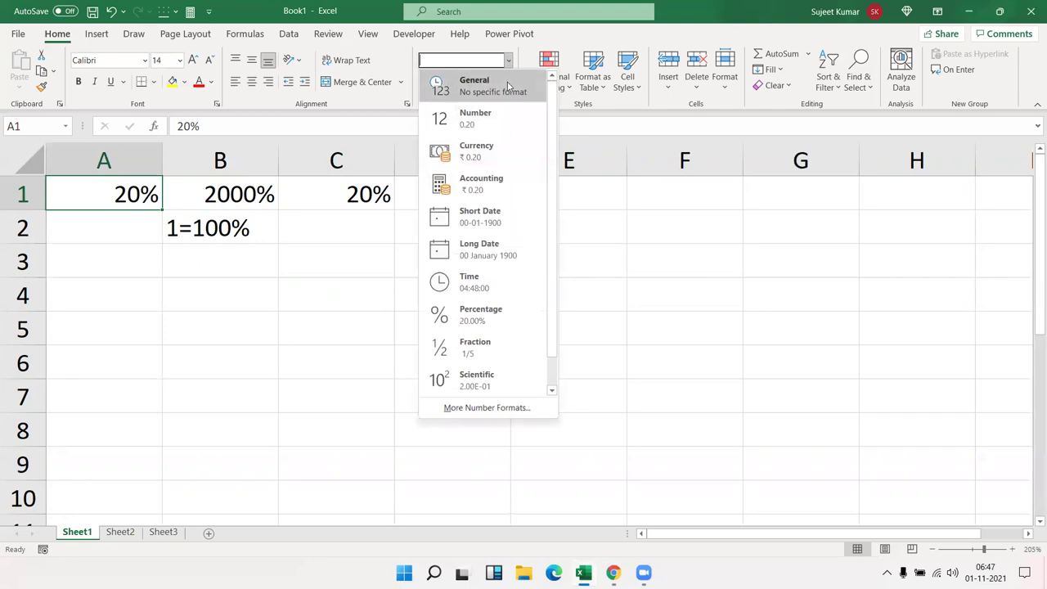
left_click(507, 86)
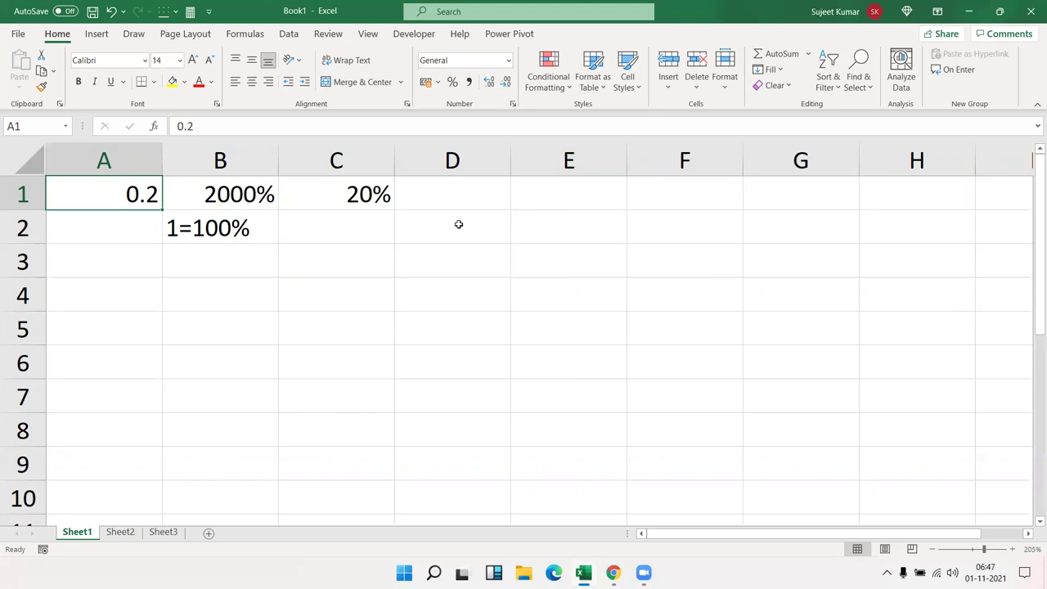
key("ctrl+shift+5")
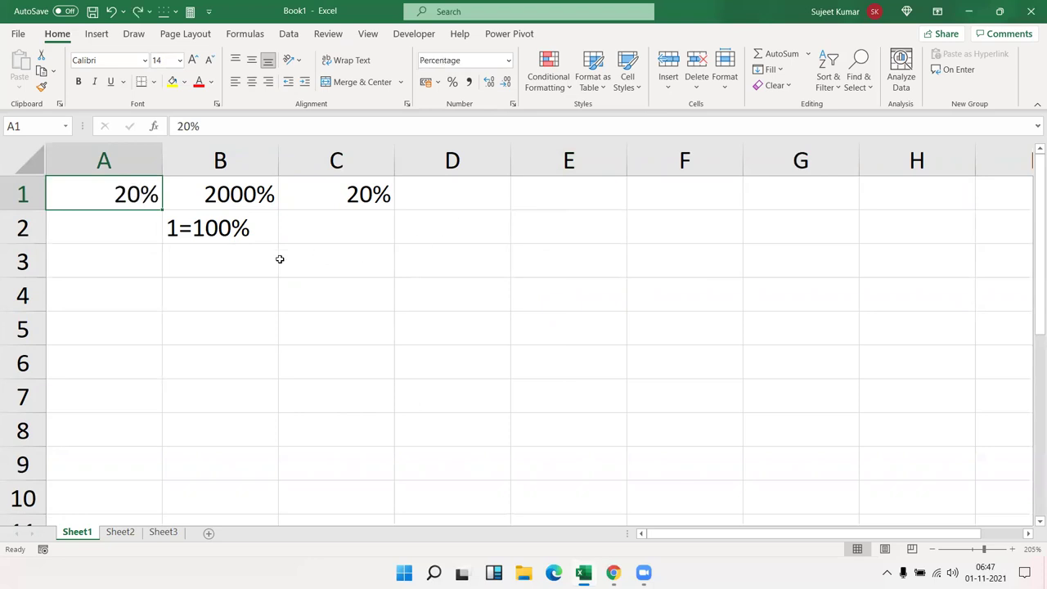
Label A4 with % and enter =RANDBETWEEN(10,90) in A5.
left_click(100, 288)
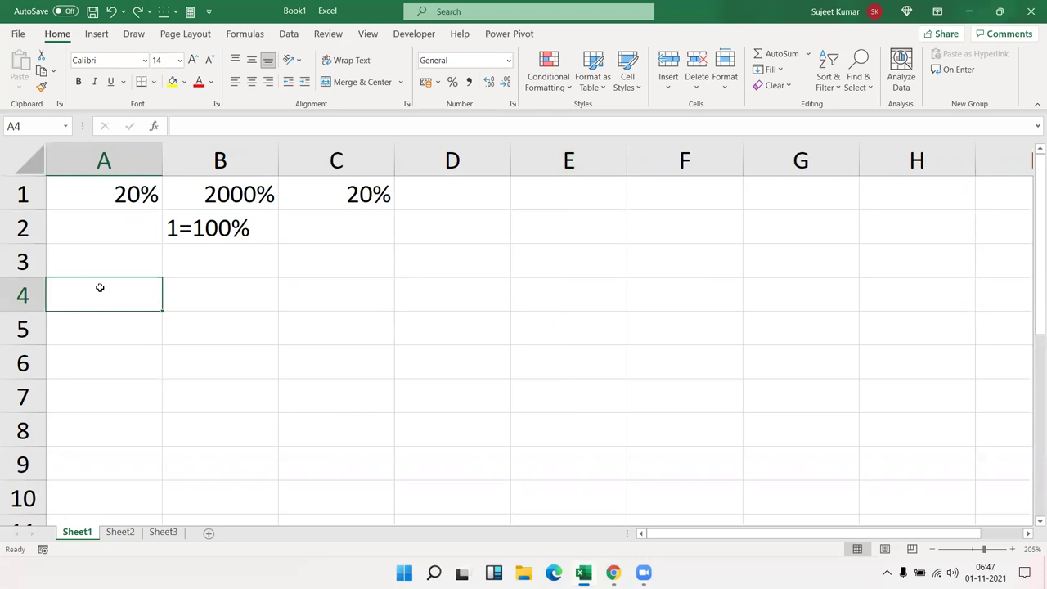
type("%")
key("Return")
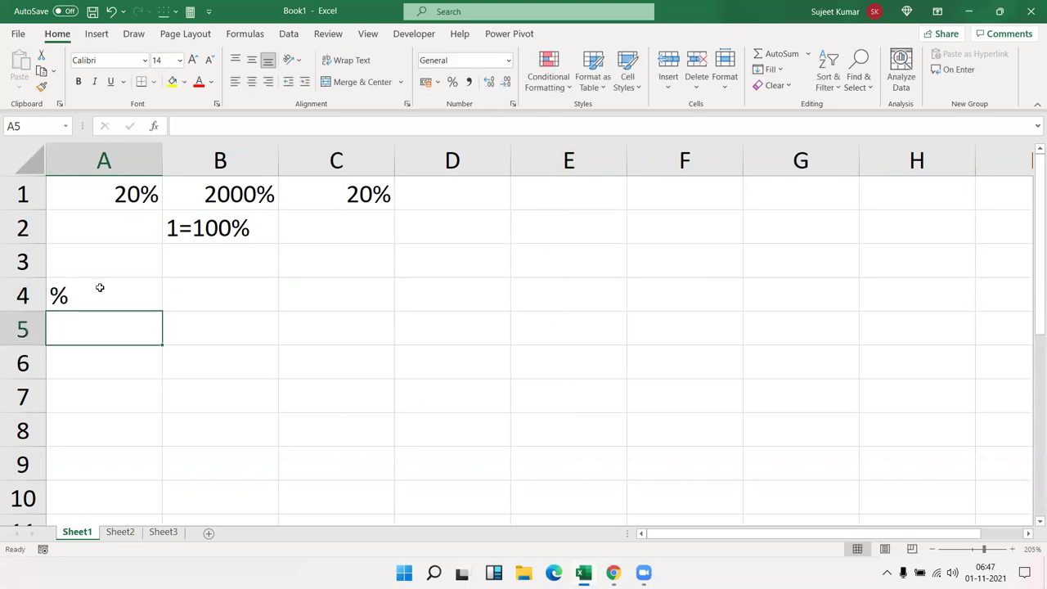
type("=ra")
key("Down")
key("Down")
key("Down")
key("Tab")
type("10")
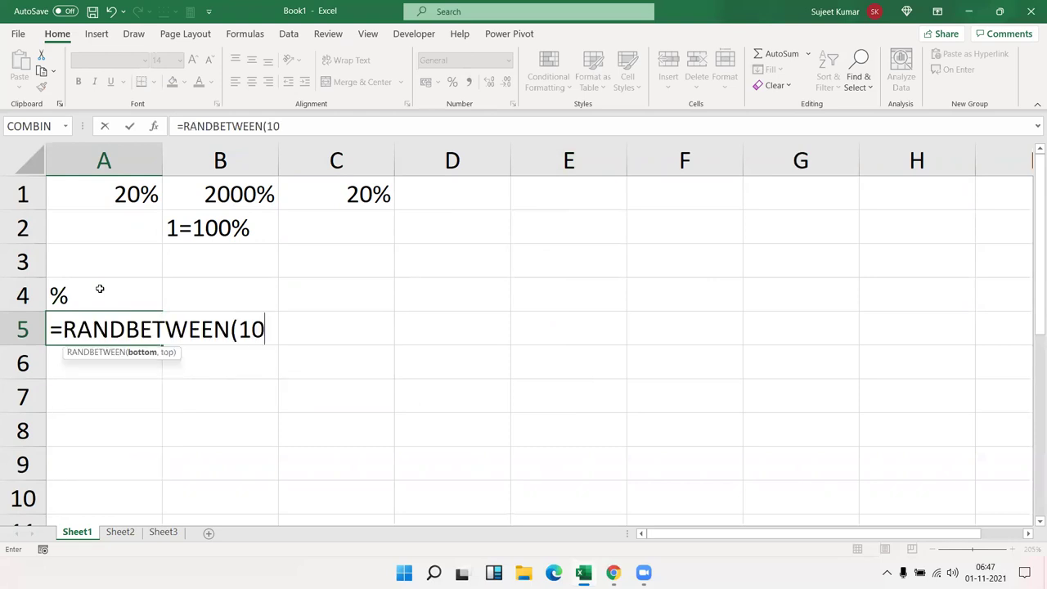
type(",90")
key("Return")
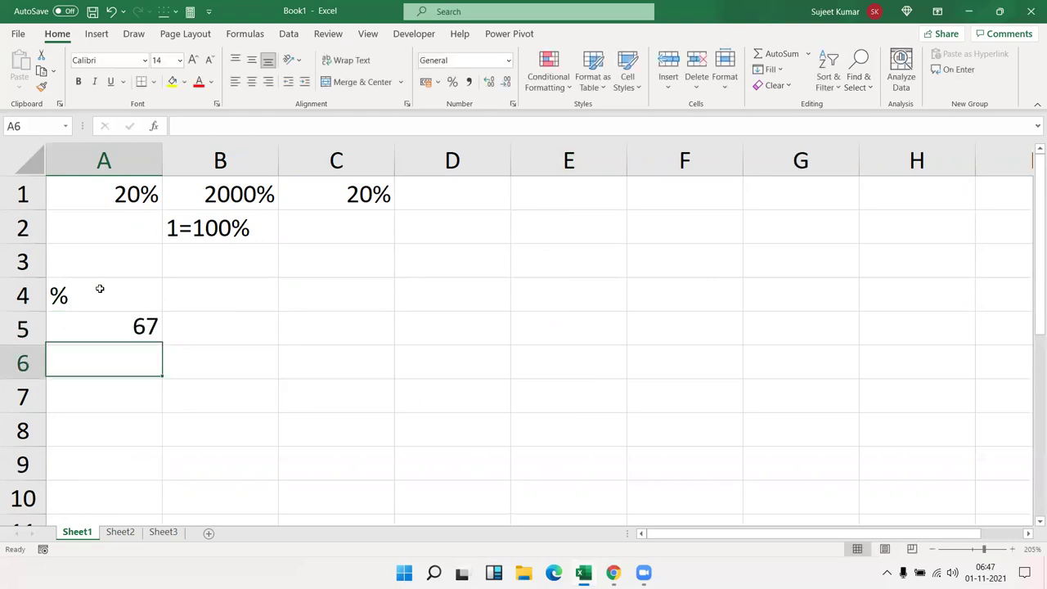
Fill the formula across A5:G9 with Ctrl+R and Ctrl+D, then paste as values.
left_click_drag(143, 312, 766, 450)
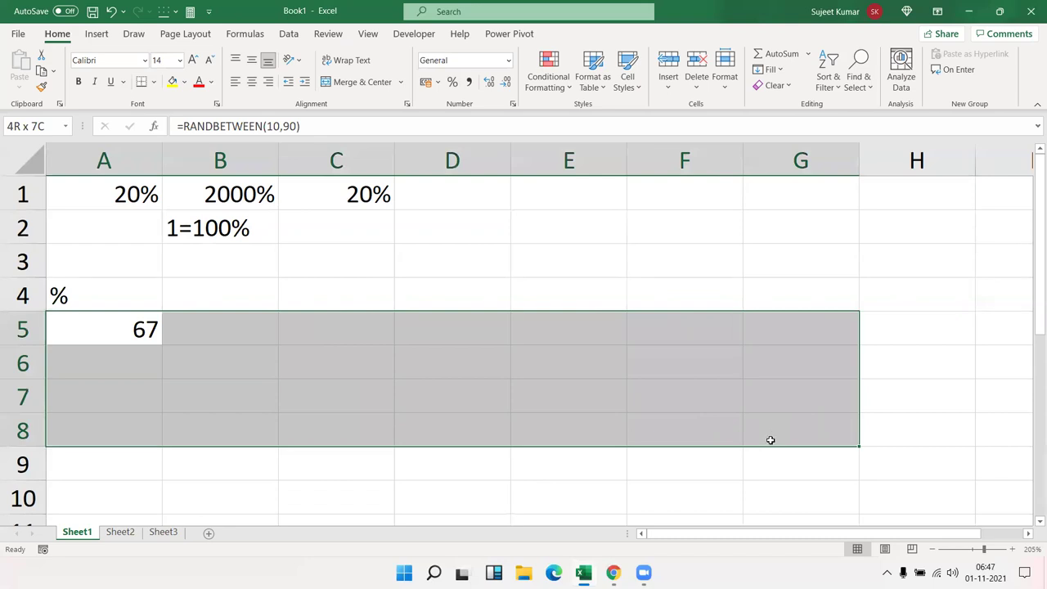
key("ctrl+r")
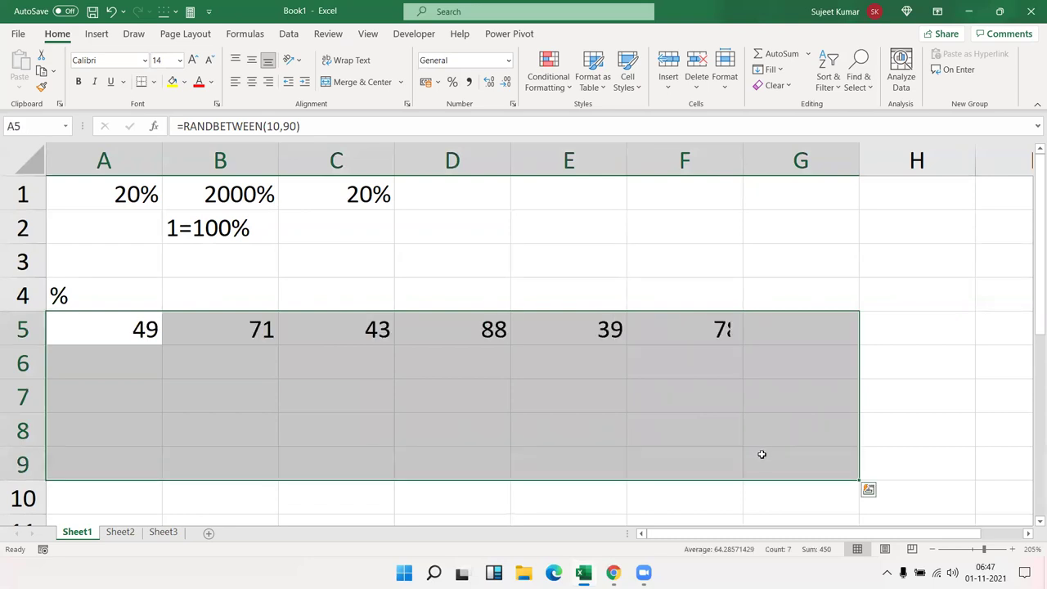
key("ctrl+d")
key("ctrl+c")
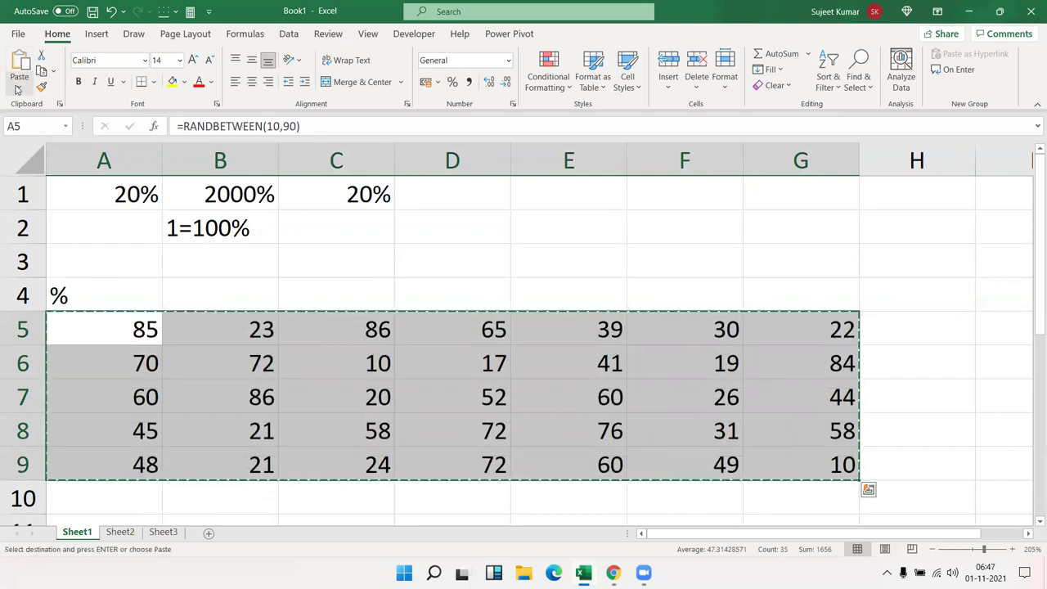
left_click(20, 89)
left_click(17, 190)
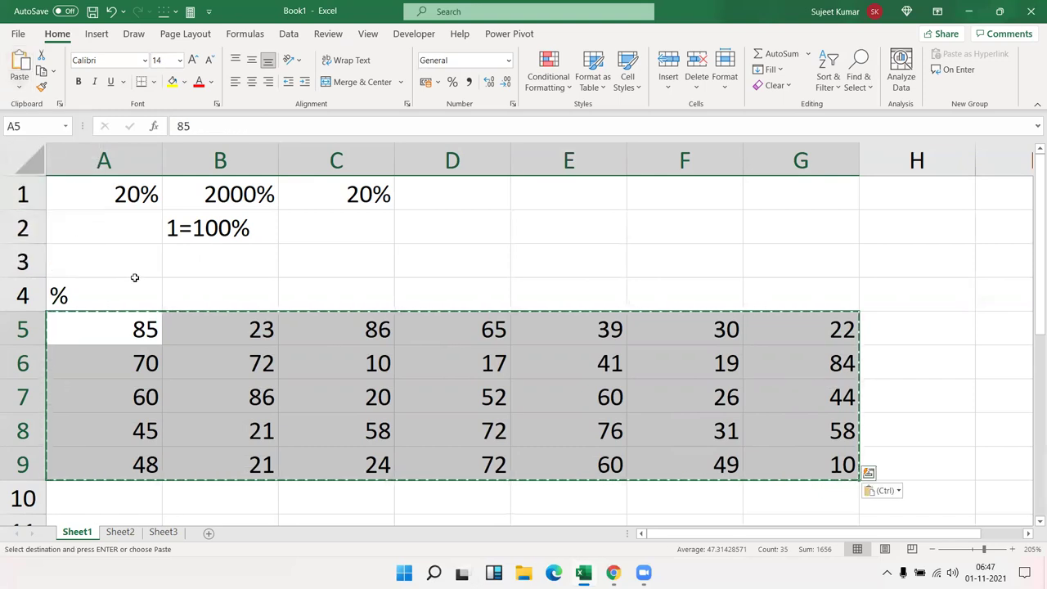
key("Escape")
left_click(141, 325)
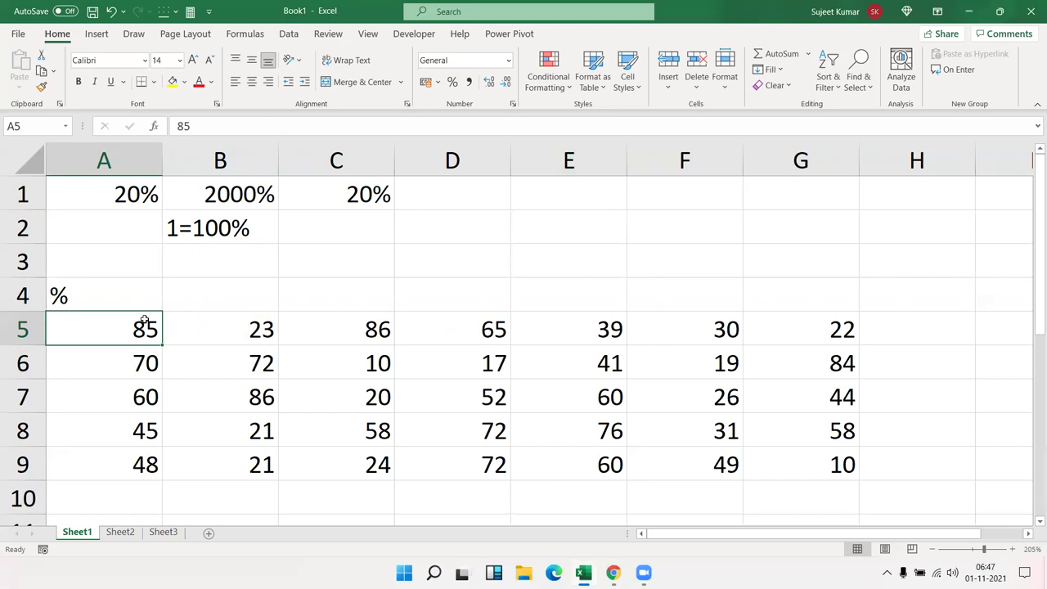
Enter 500 in E2, 85% in F2, and =E2*F2 in G2 giving 425.
left_click(544, 234)
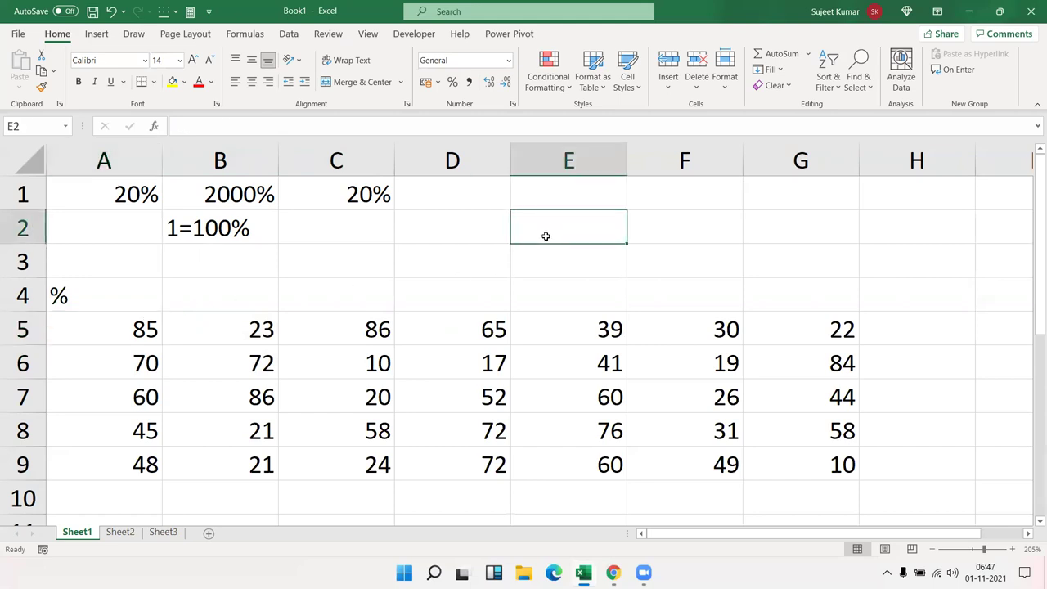
type("500")
key("Tab")
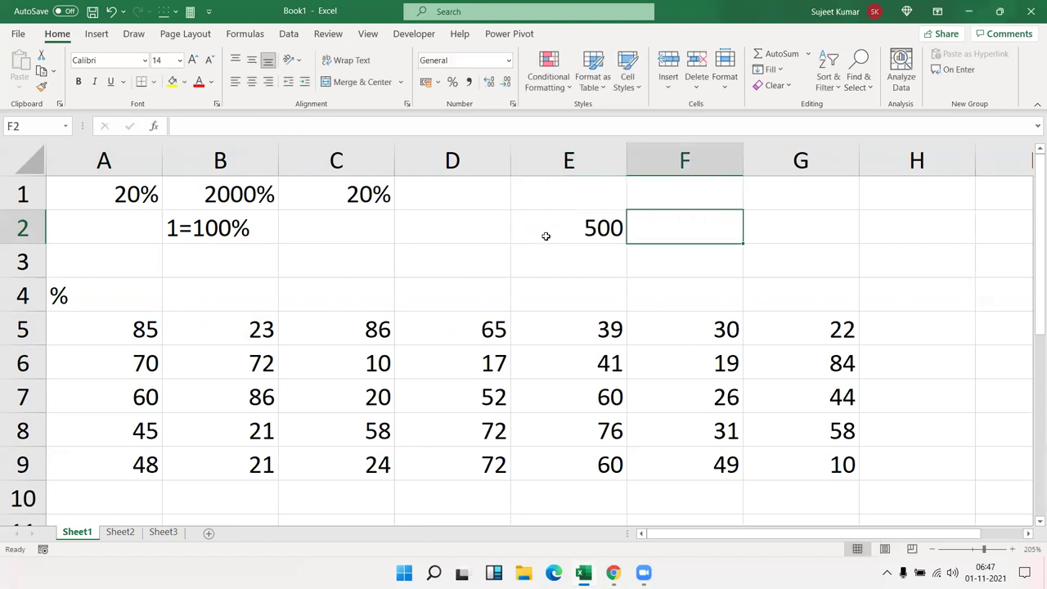
type("85")
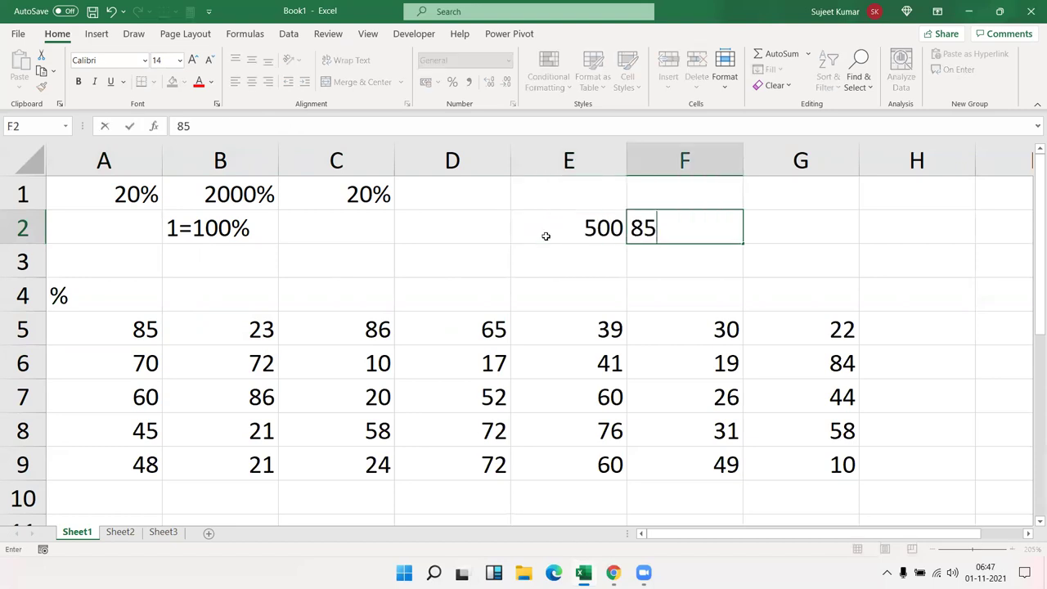
type("%")
key("Return")
key("Up")
key("Right")
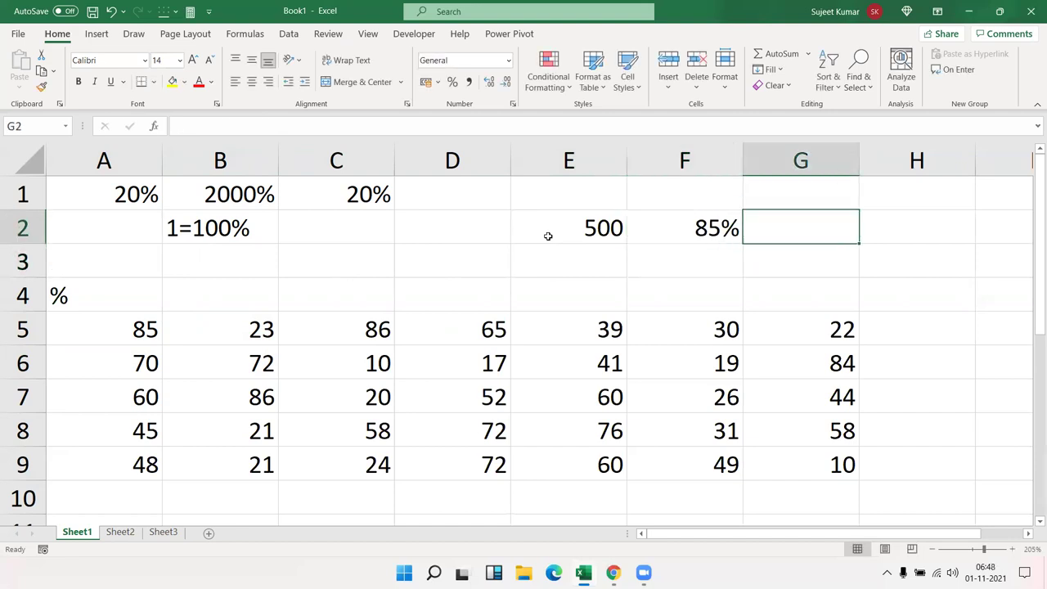
type("=")
key("Left")
key("Left")
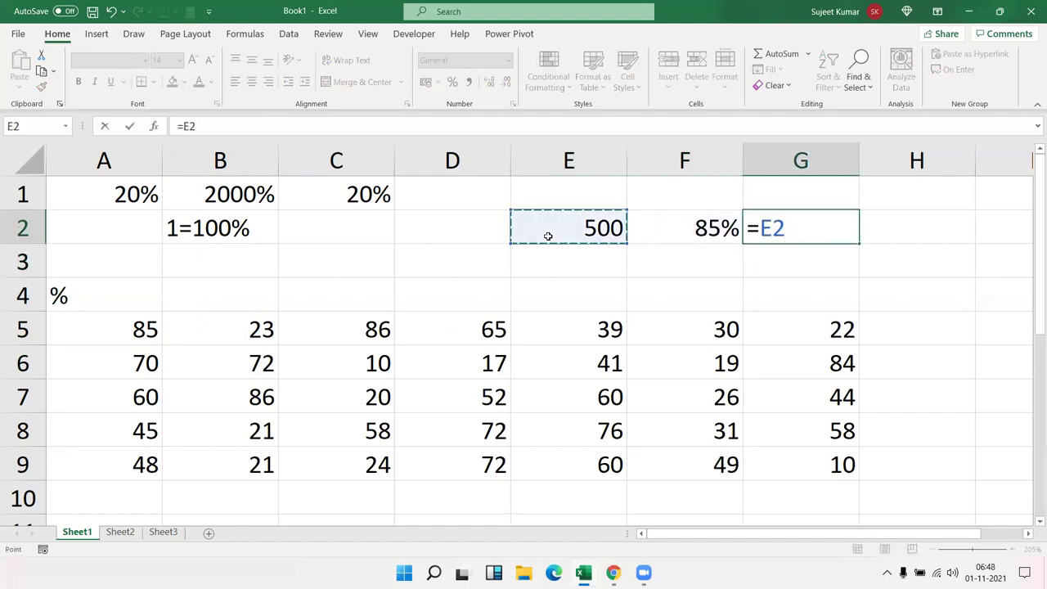
type("*")
key("Left")
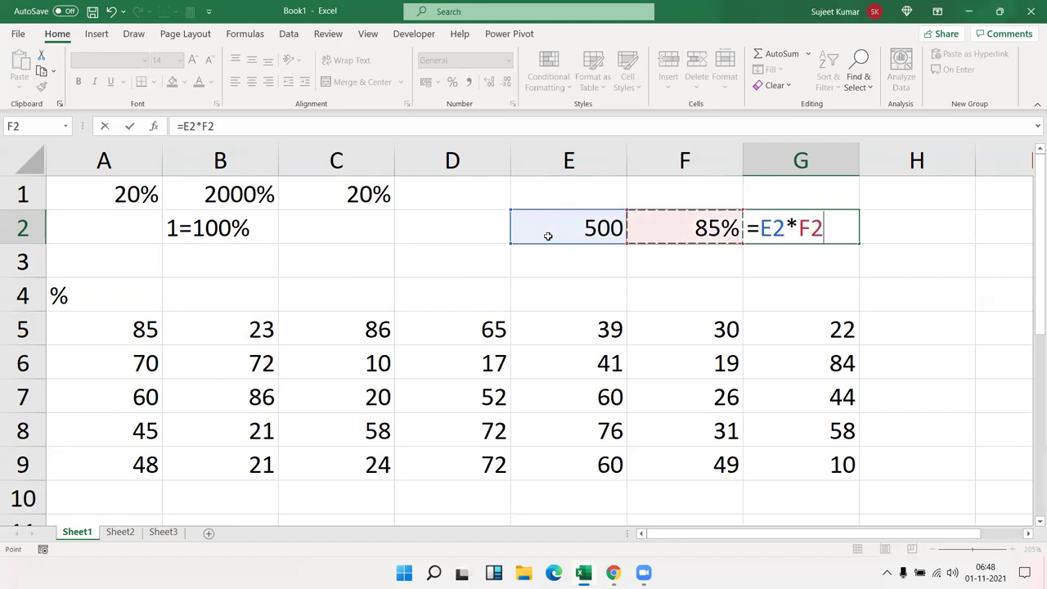
key("Return")
key("Up")
key("Left")
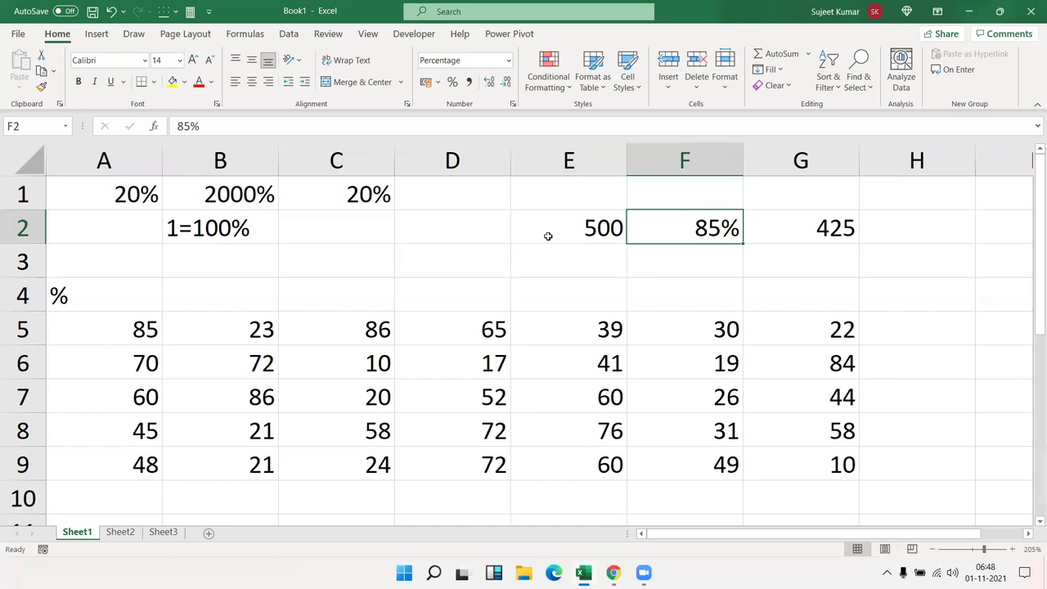
Enter plain 85 in F3 and =E2*F3 in G3, giving 42500.
key("Down")
key("Left")
key("Right")
key("Right")
key("Left")
type("8")
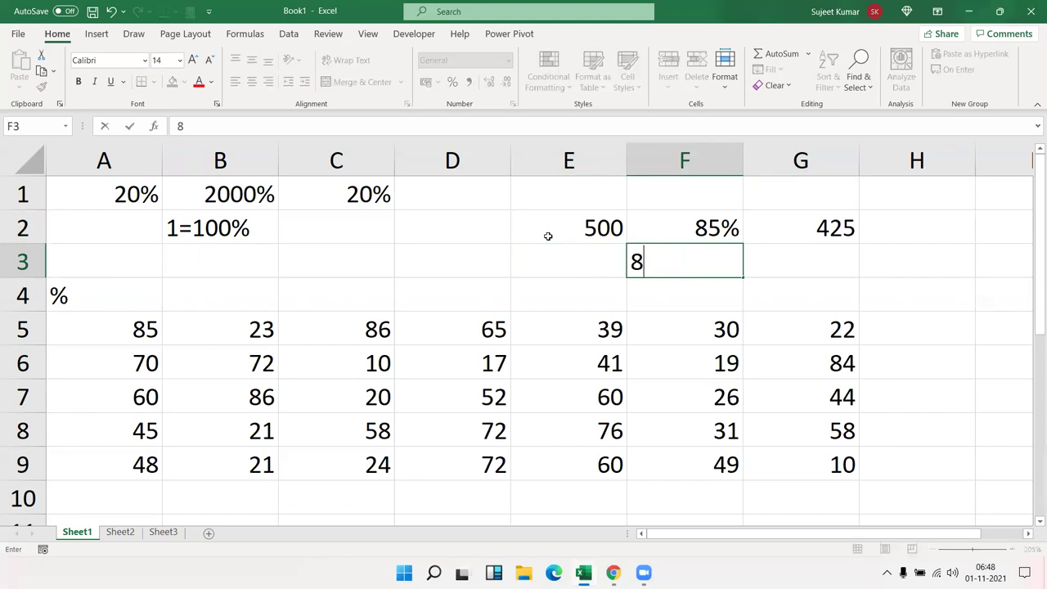
type("5")
key("Tab")
type("=")
key("Left")
key("Up")
key("Left")
type("*")
key("Left")
key("Return")
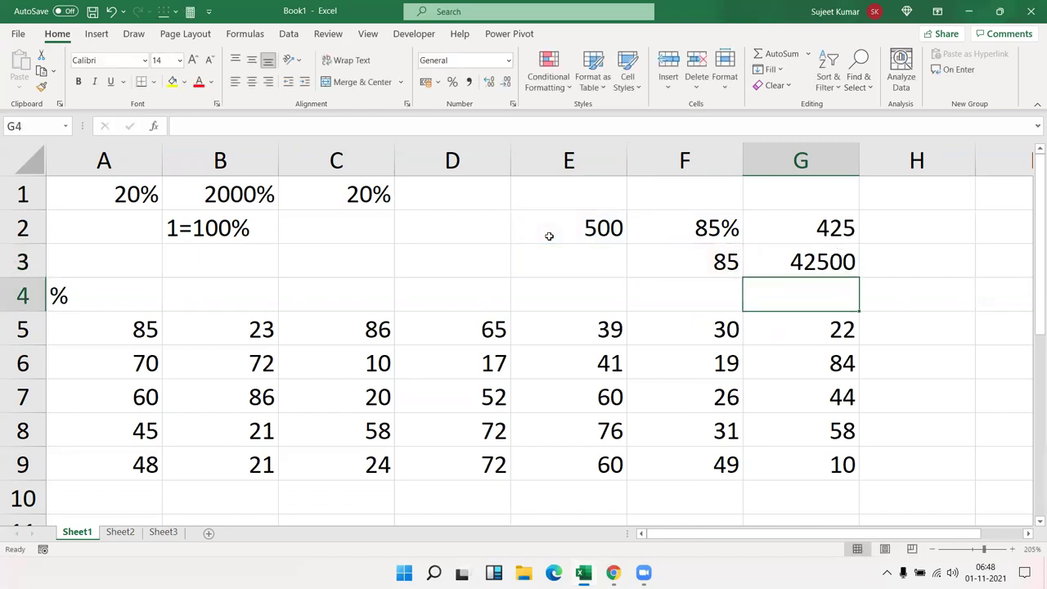
Append /100 to the G3 formula so it returns 425.
key("Up")
key("F2")
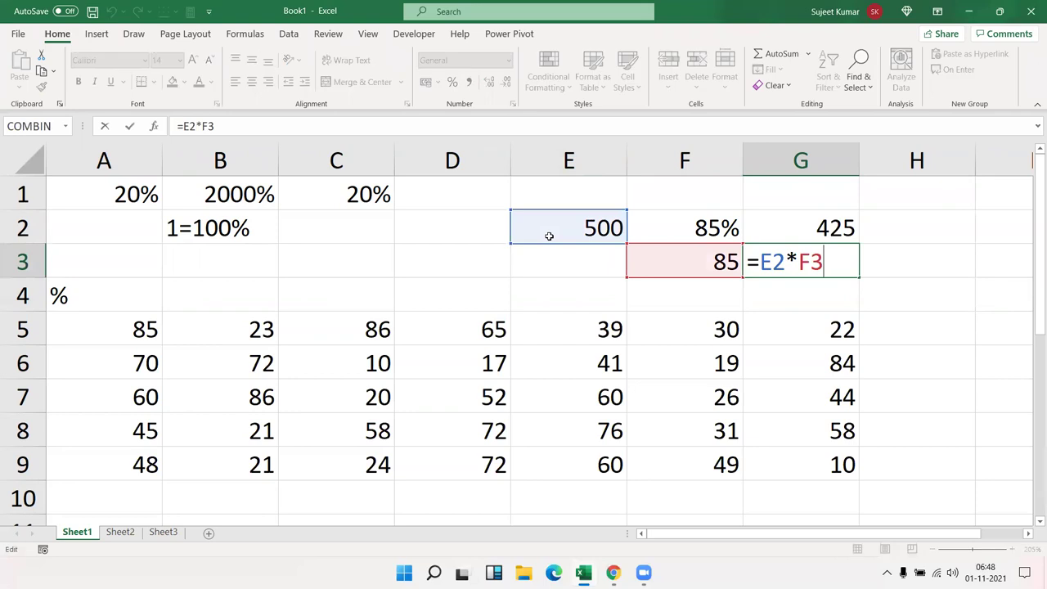
type("/100")
key("Return")
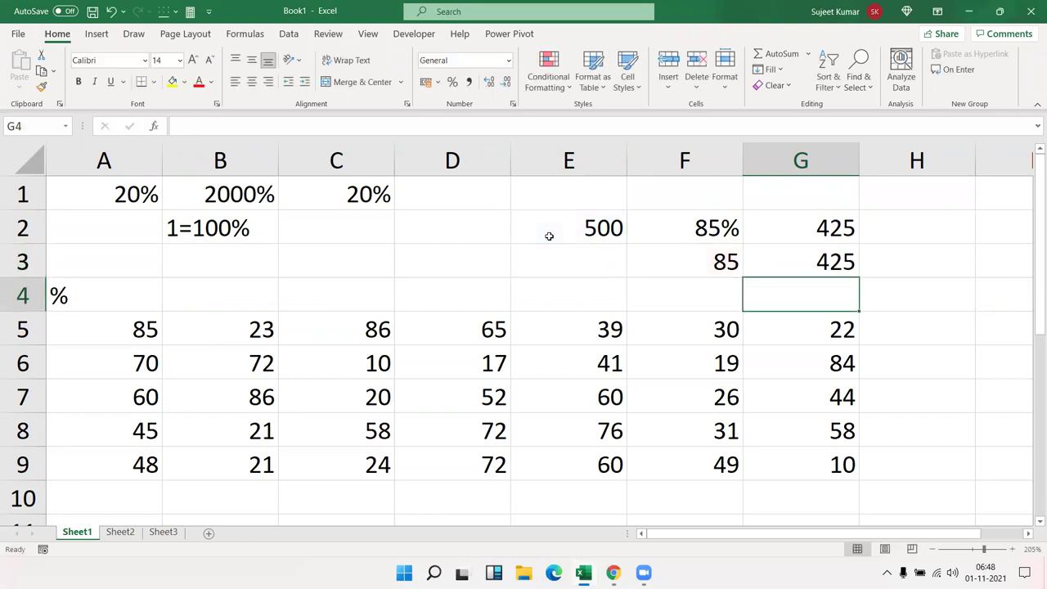
key("Down")
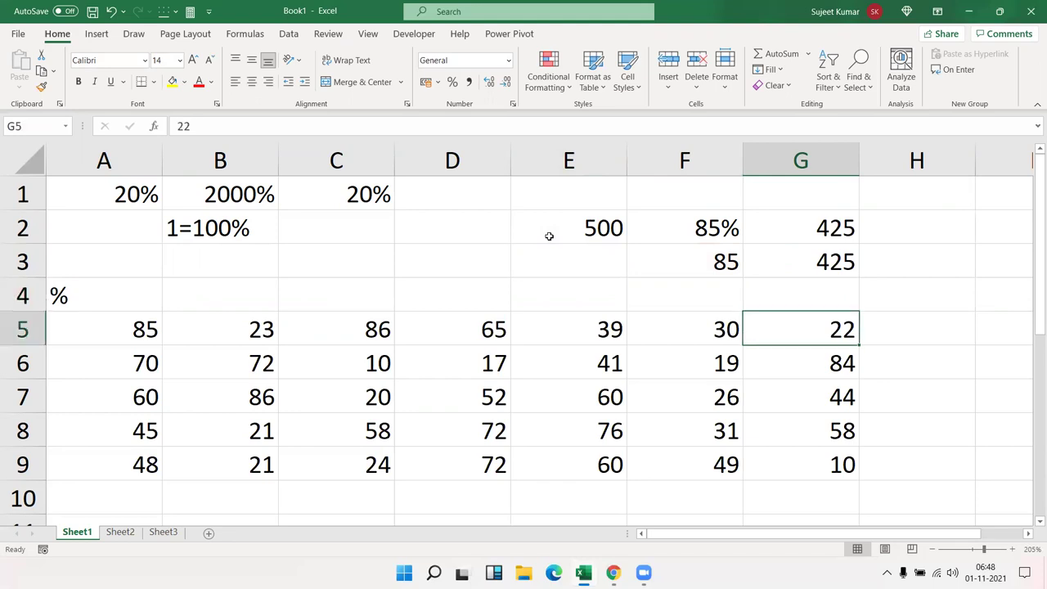
key("Down")
key("Left")
key("Left")
key("Left")
key("Left")
key("Left")
key("Left")
key("Up")
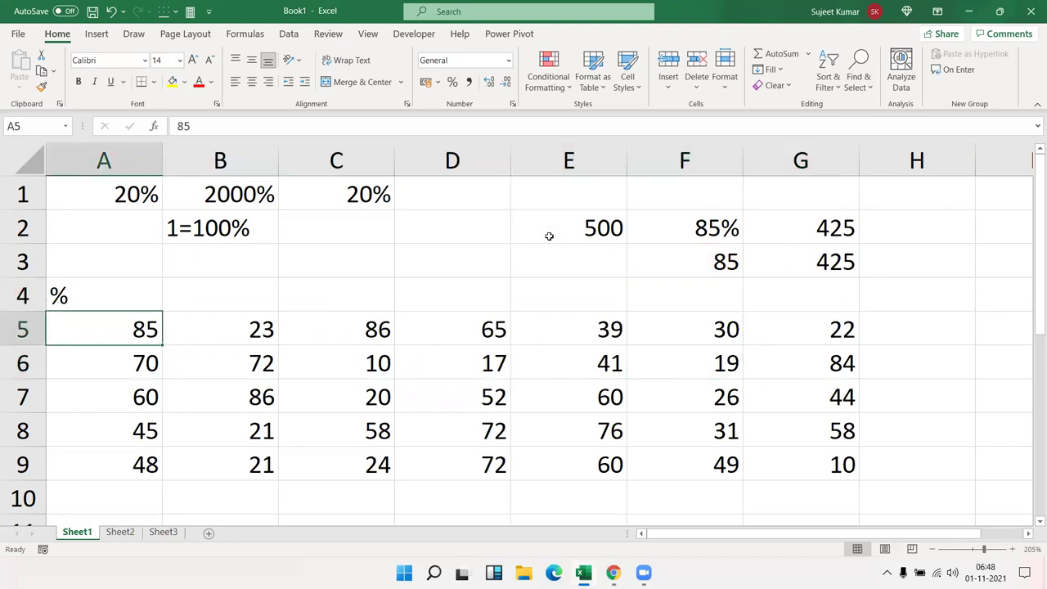
key("ctrl+shift+Right")
key("ctrl+shift+Down")
key("Up")
key("Up")
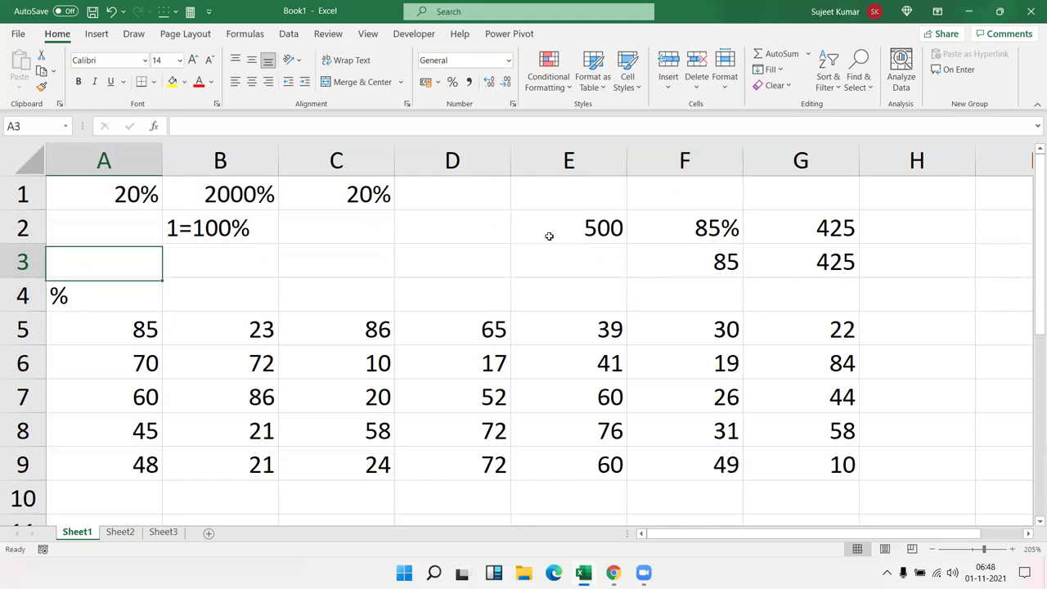
key("Right")
key("Right")
key("Right")
key("Right")
key("Up")
key("Right")
key("Right")
key("Right")
key("Left")
key("Left")
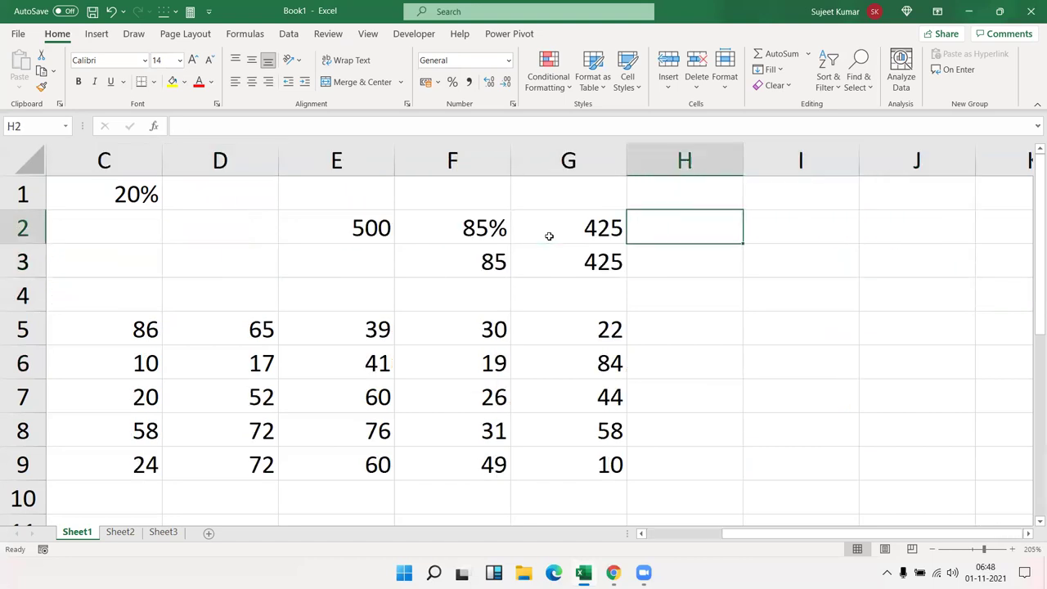
key("Left")
key("F2")
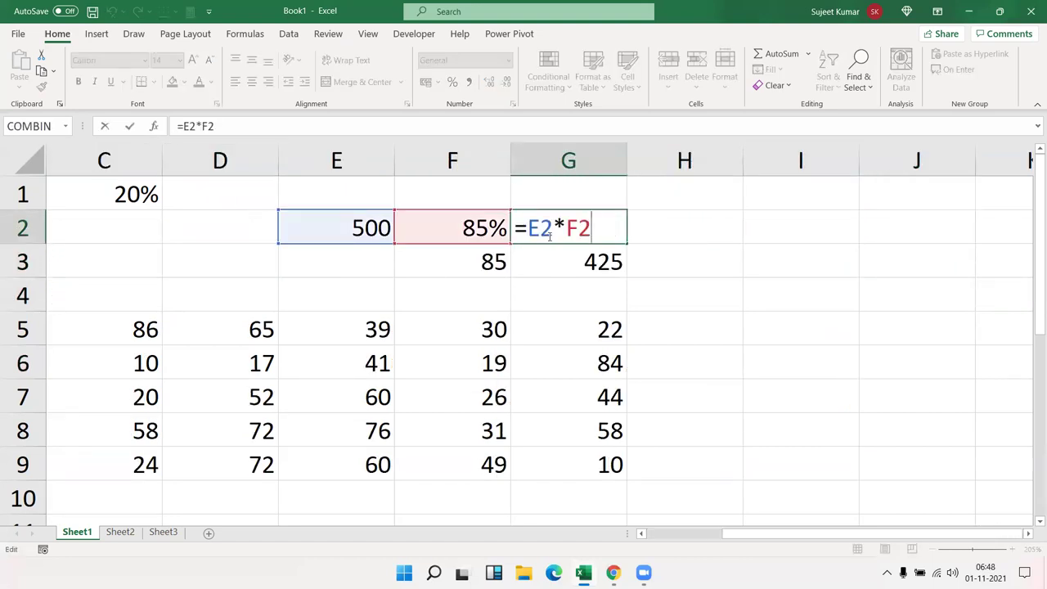
key("Escape")
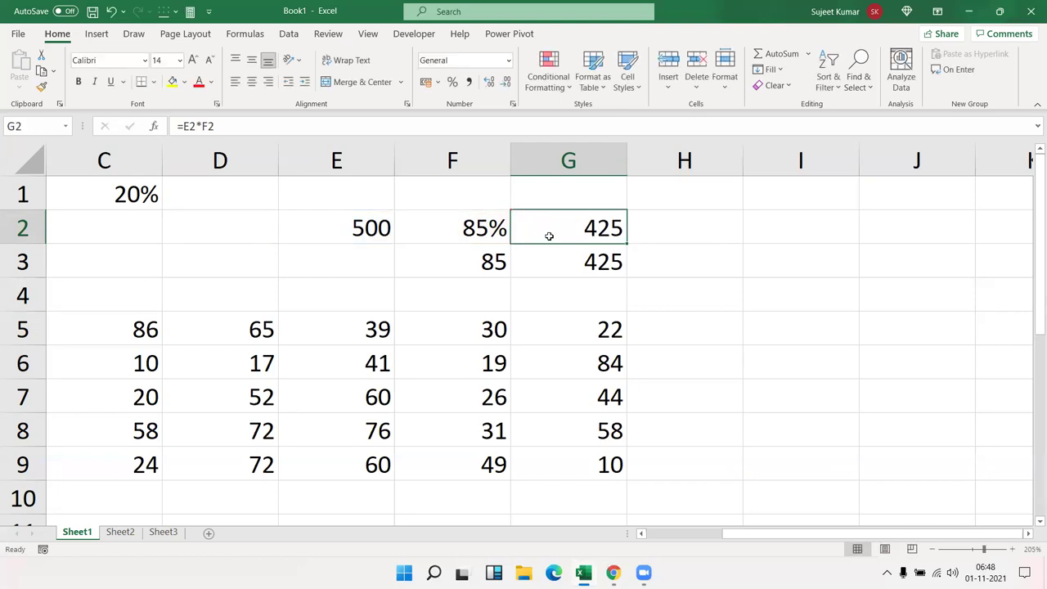
key("Left")
key("Home")
key("Down")
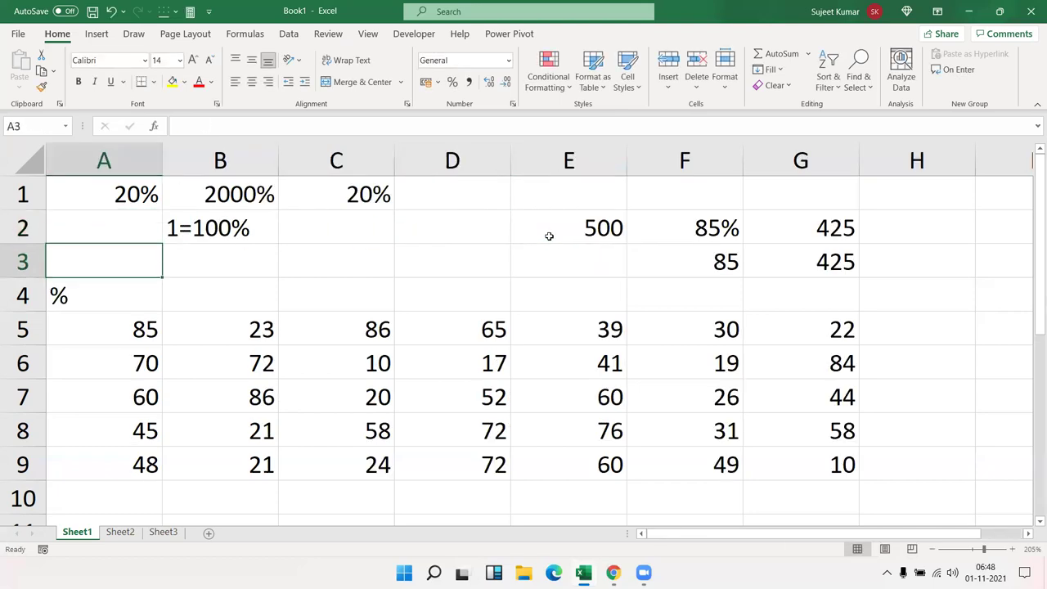
key("Down")
key("Down")
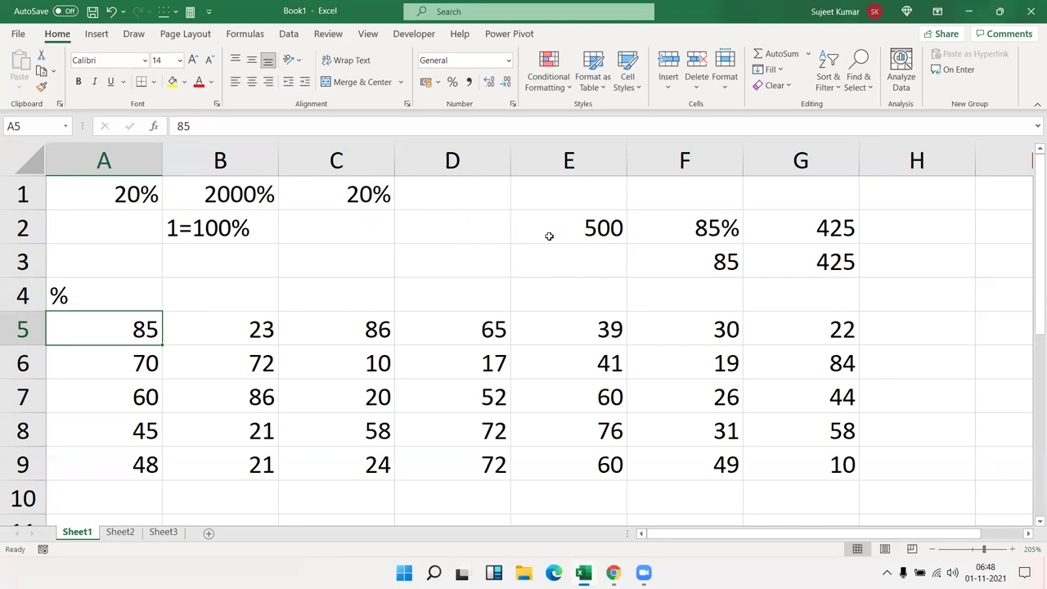
key("ctrl+shift+Right")
key("ctrl+shift+Down")
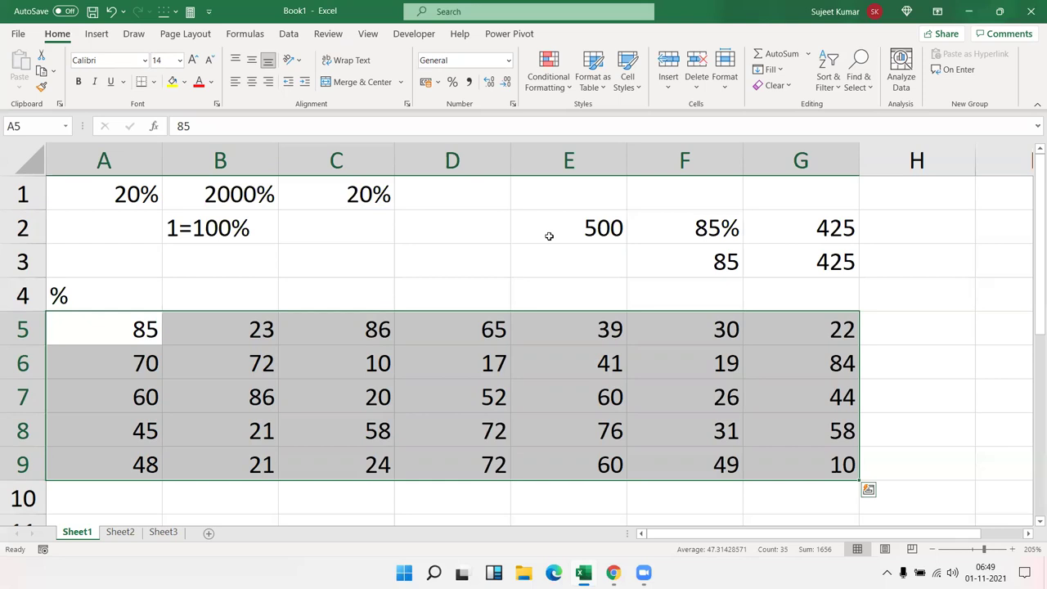
key("Up")
key("Down")
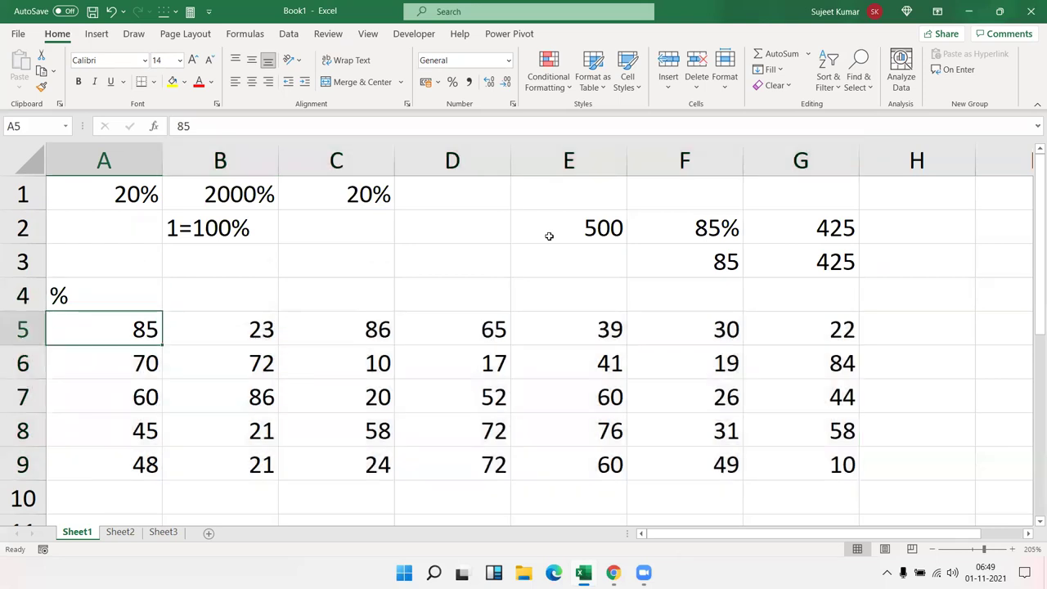
key("ctrl+shift+Right")
key("ctrl+shift+Down")
key("Up")
key("Down")
key("F2")
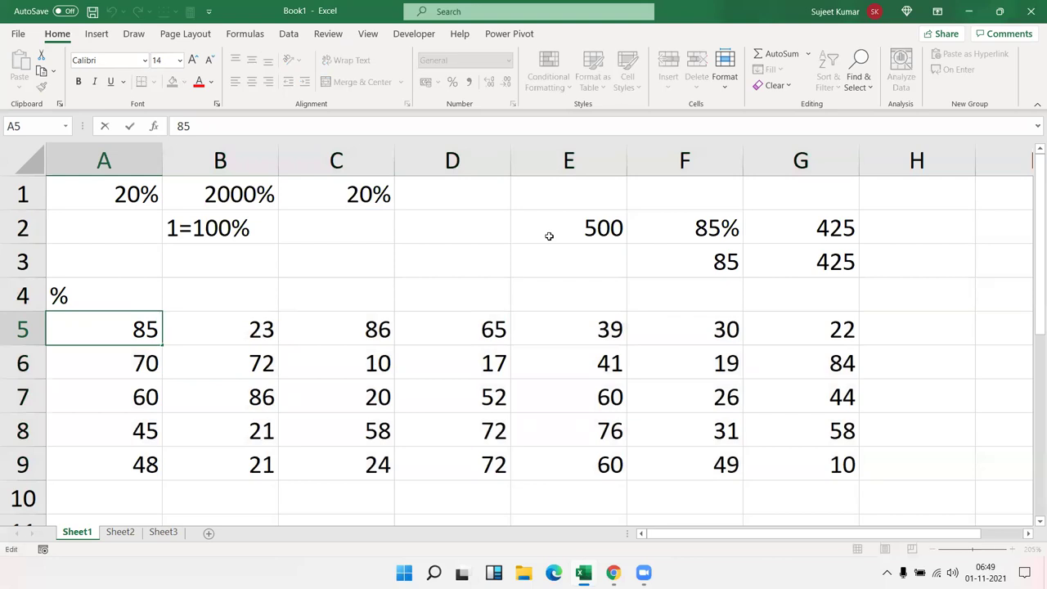
type("%")
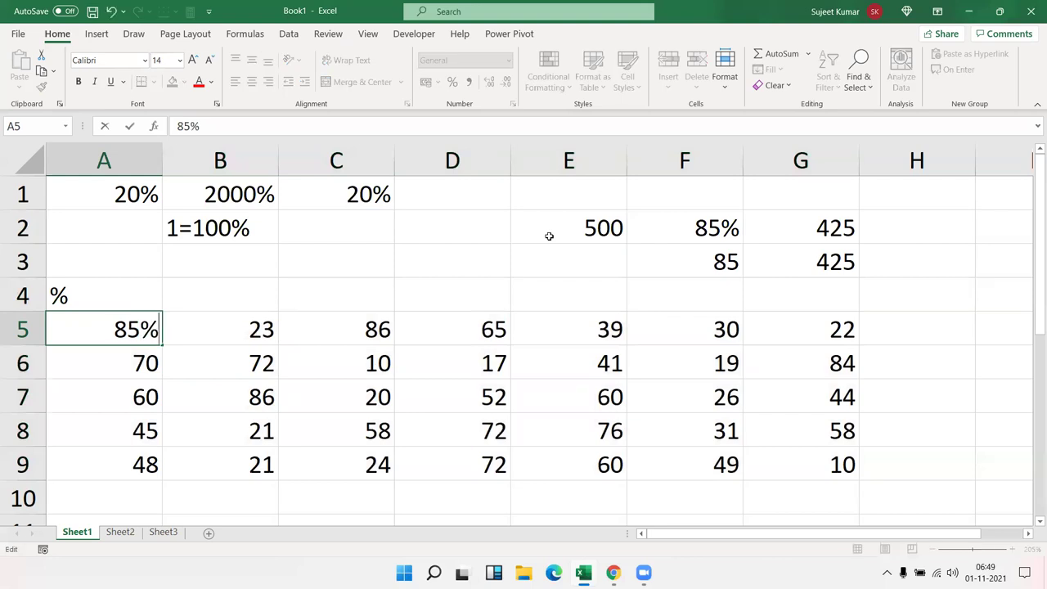
key("Return")
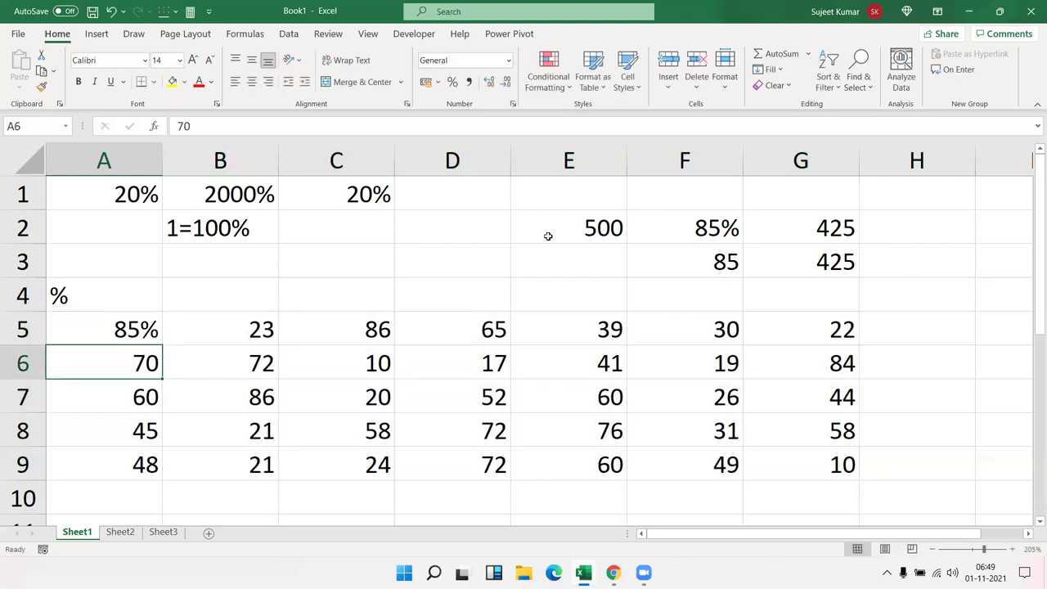
key("F2")
type("%")
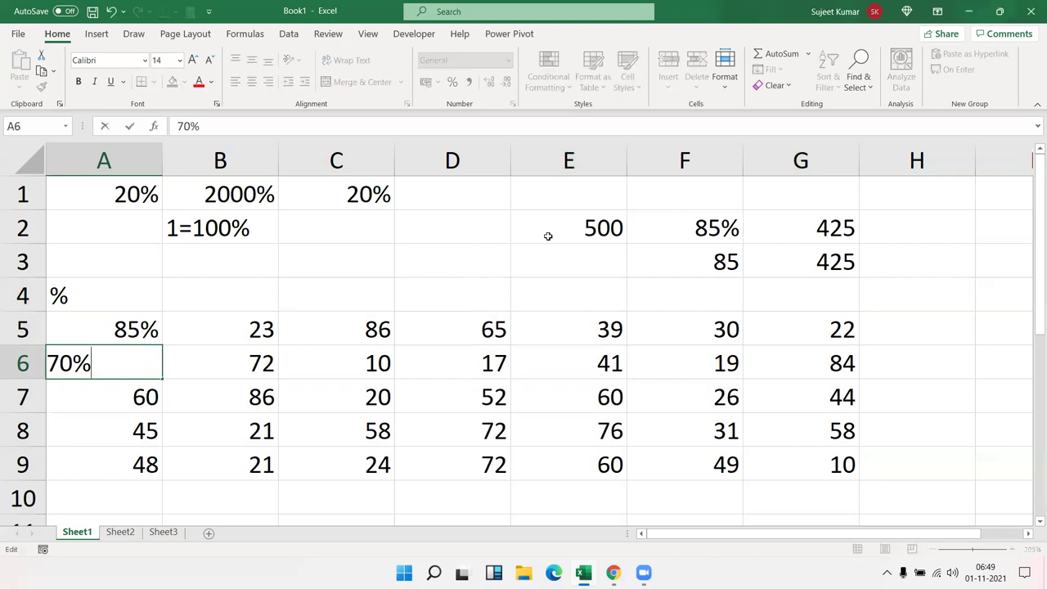
key("Return")
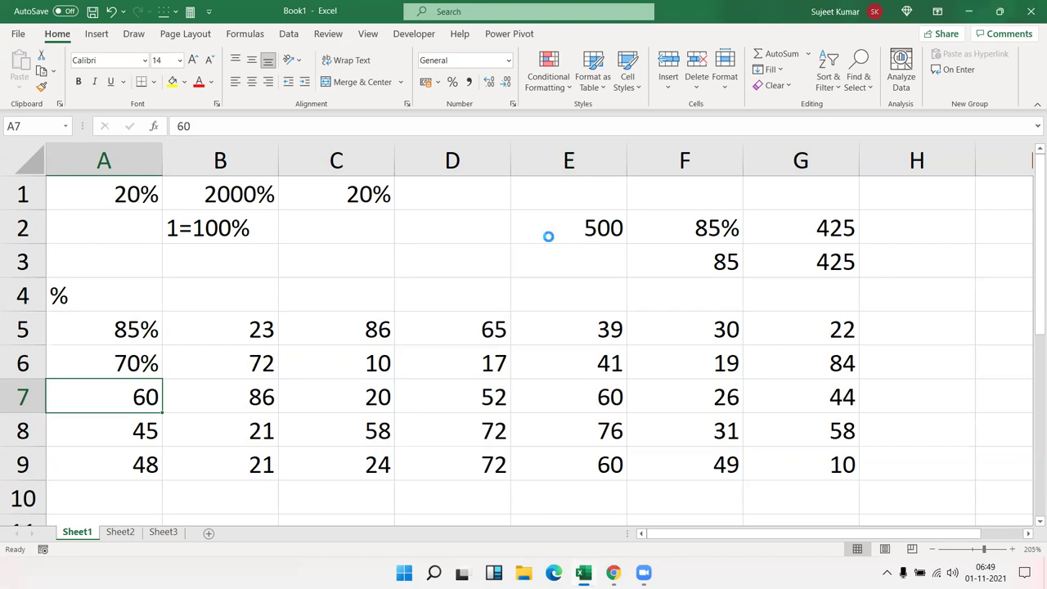
key("Up")
key("ctrl+shift+asciitilde")
key("Up")
key("ctrl+shift+asciitilde")
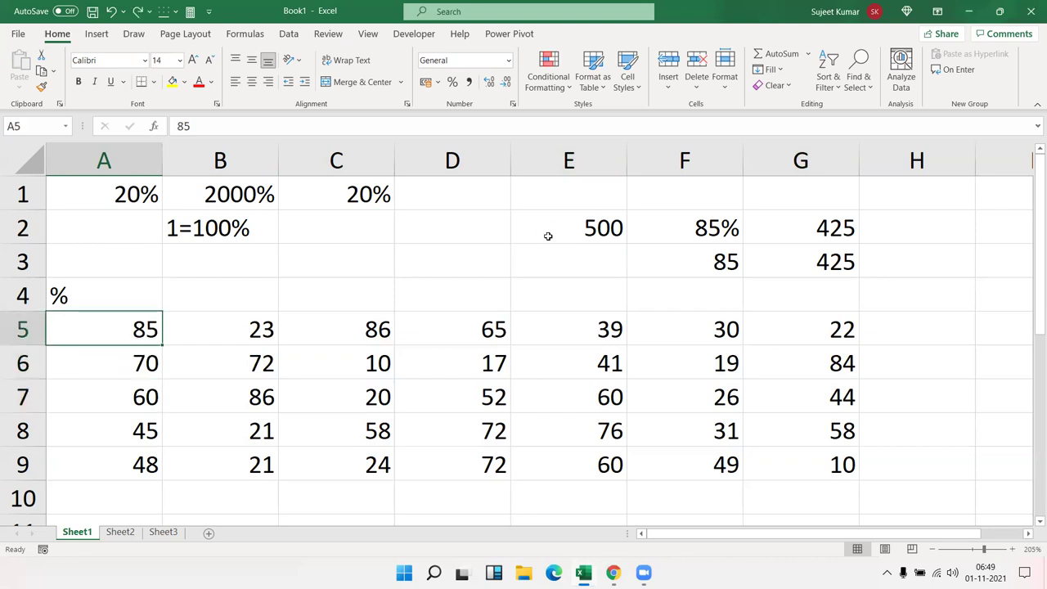
key("Up")
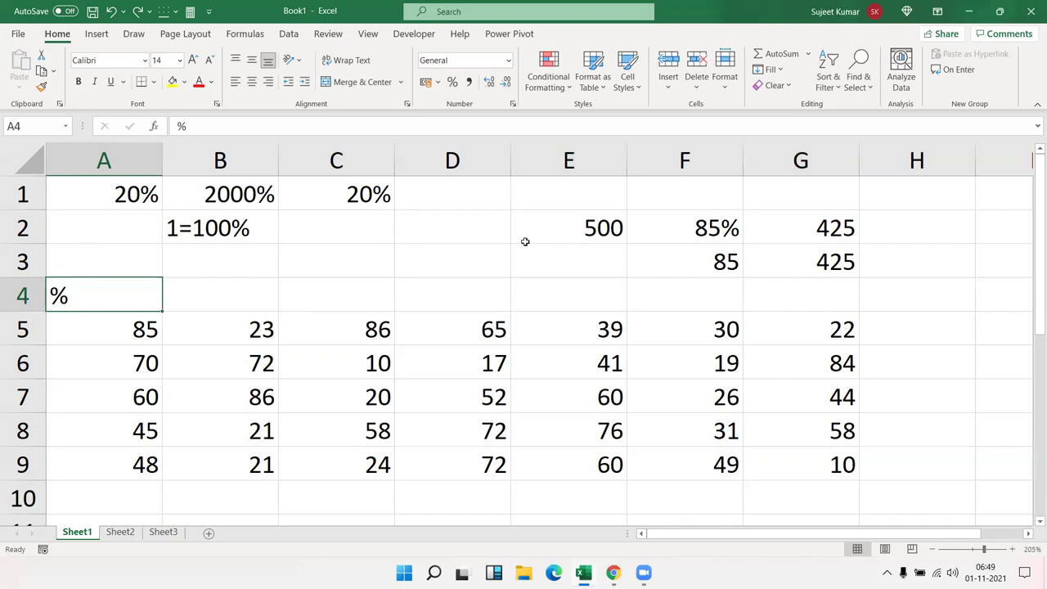
Enter 100 in C3 and copy it.
left_click(385, 269)
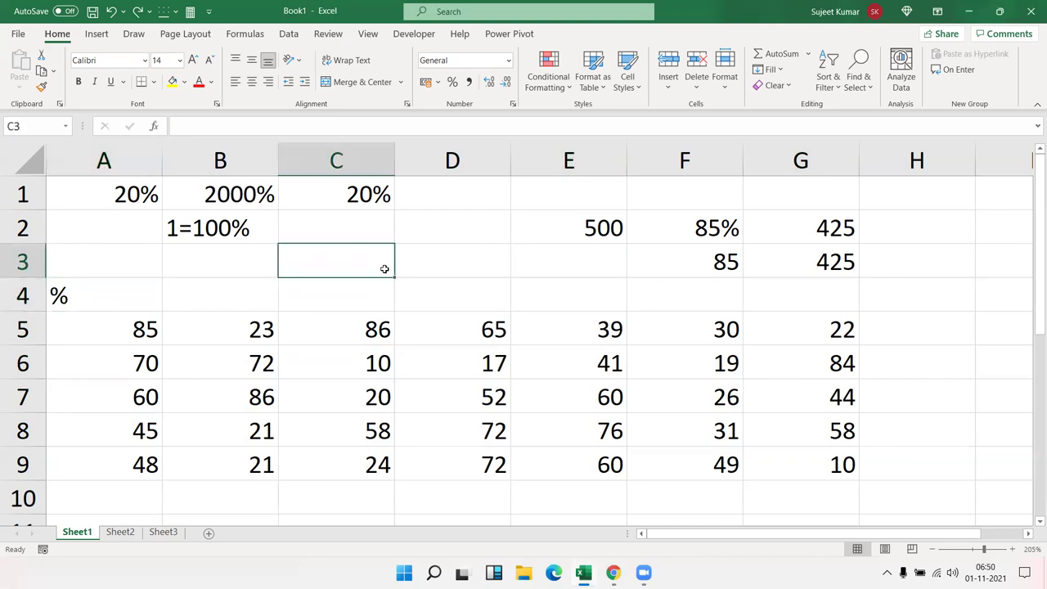
type("100")
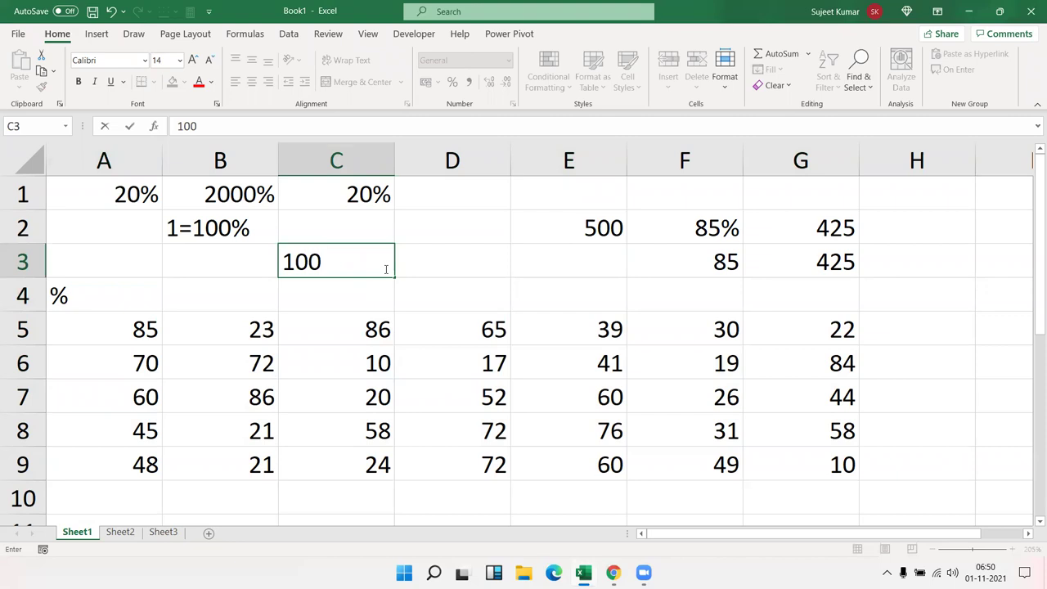
key("Return")
left_click(383, 261)
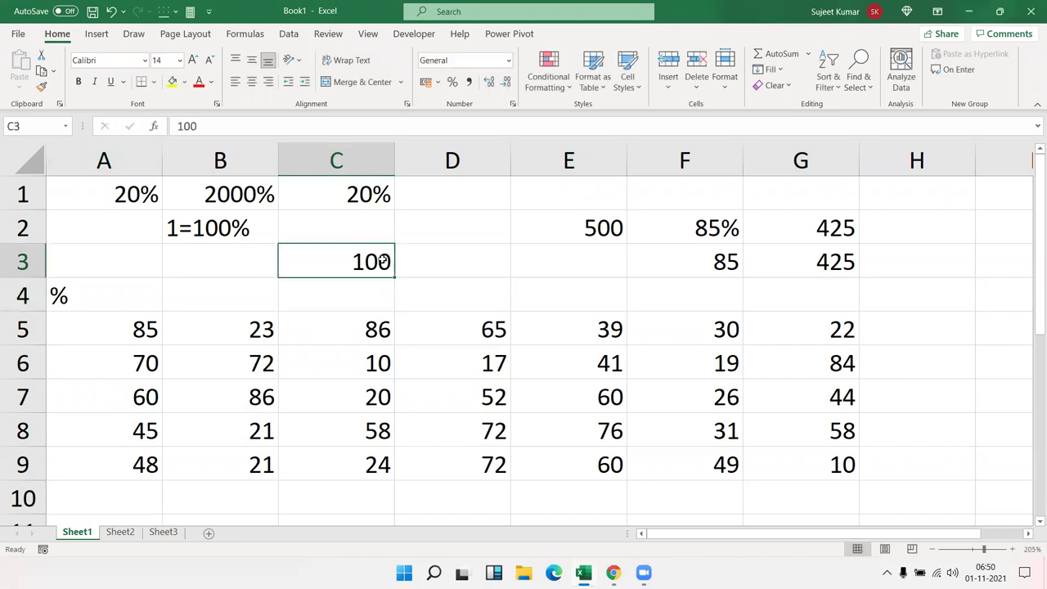
key("ctrl+c")
Paste Special Divide the marks in A5:G9 by 100 and apply Percent Style.
mouse_move(154, 318)
left_mouse_down()
mouse_move(435, 365)
mouse_move(825, 475)
left_mouse_up()
right_click(742, 441)
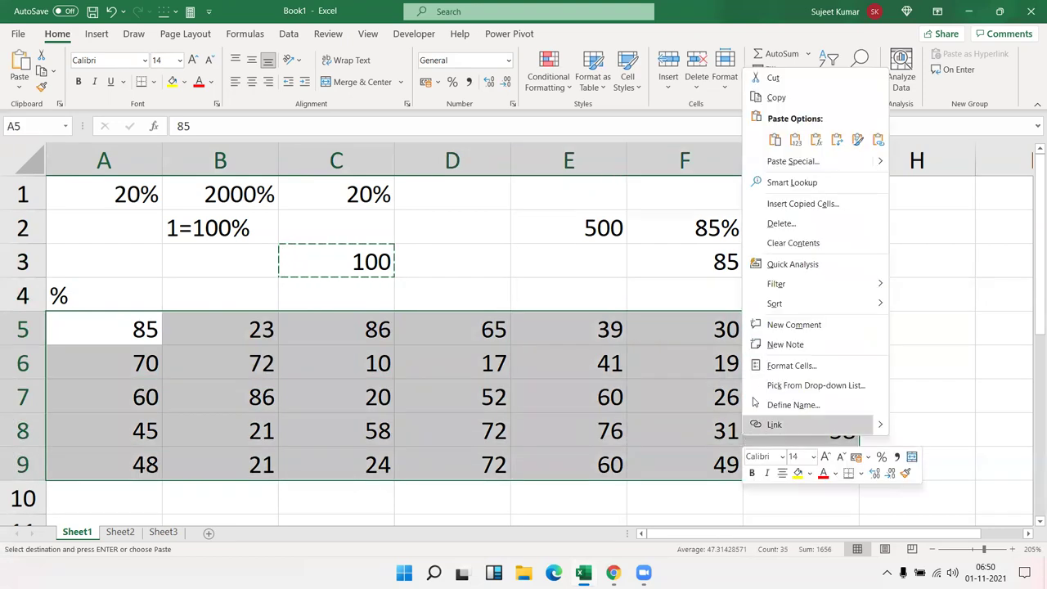
left_click(792, 162)
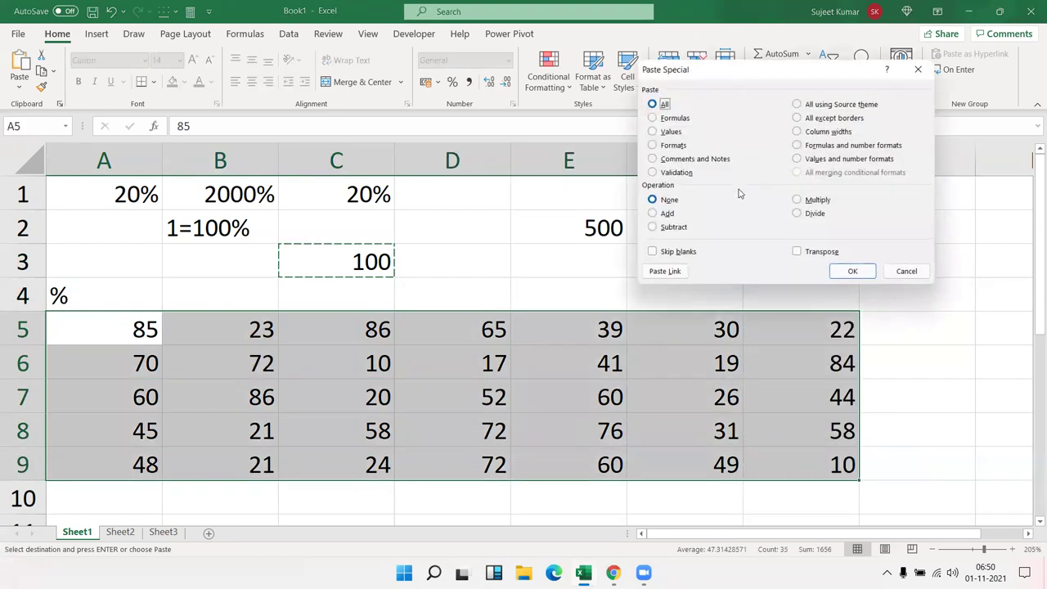
left_click(797, 215)
left_click(797, 215)
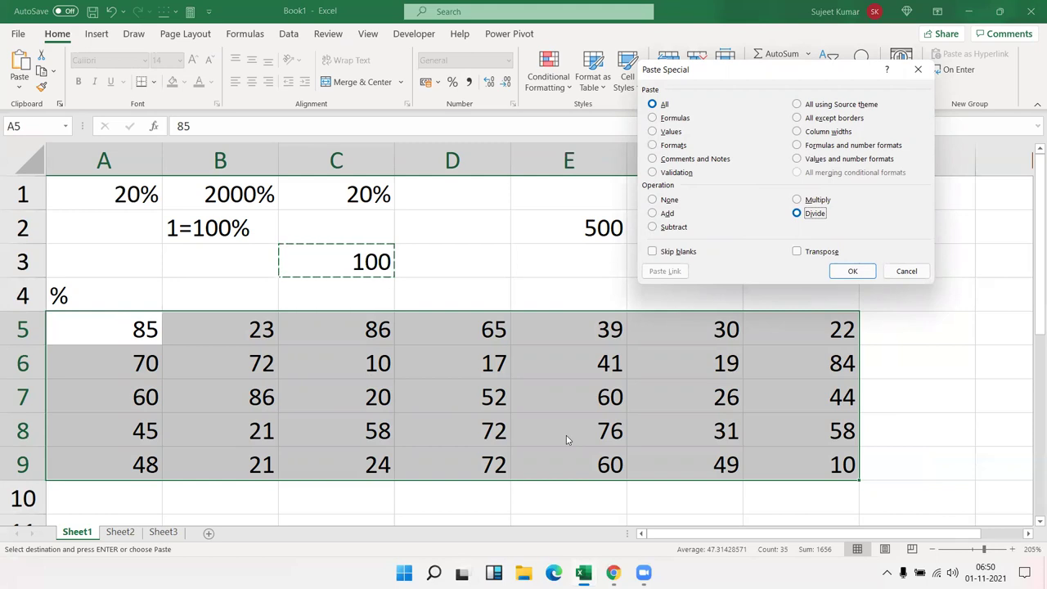
left_click(854, 273)
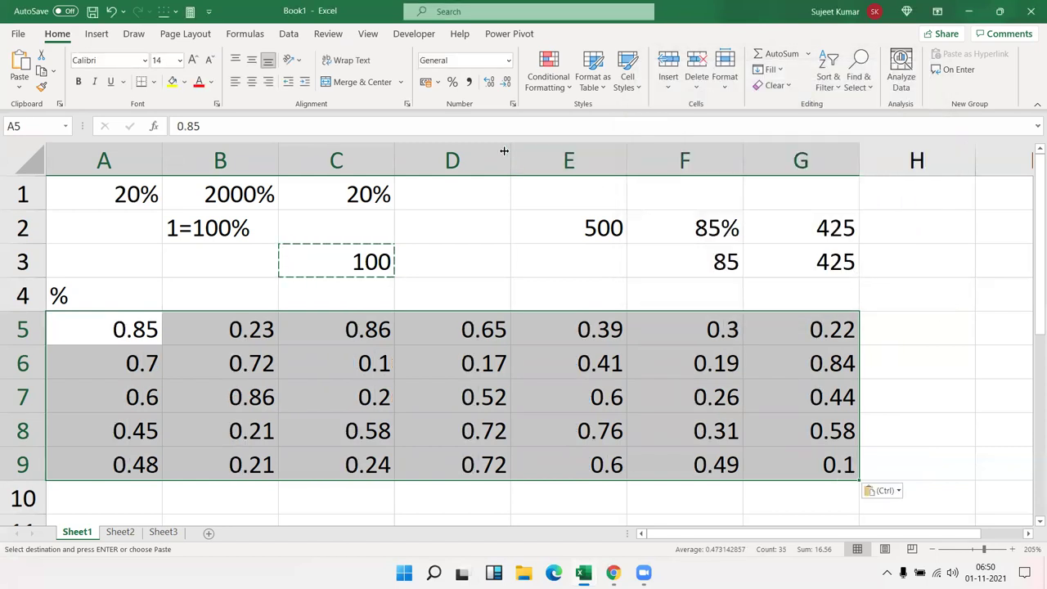
left_click(454, 85)
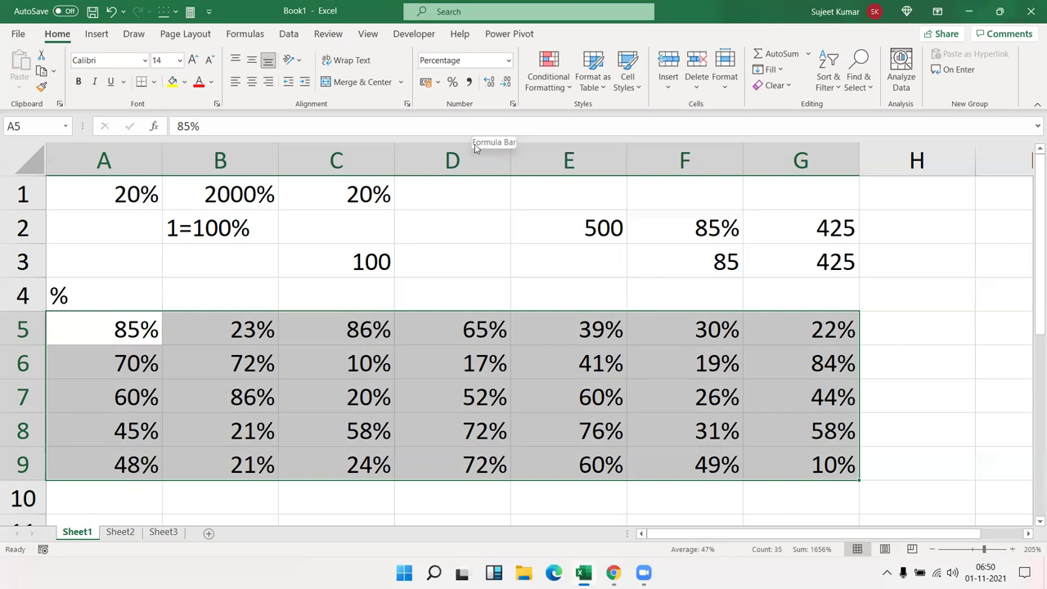
On Sheet2, add a Name heading in A1 and fill a student name down to A14.
left_click(121, 532)
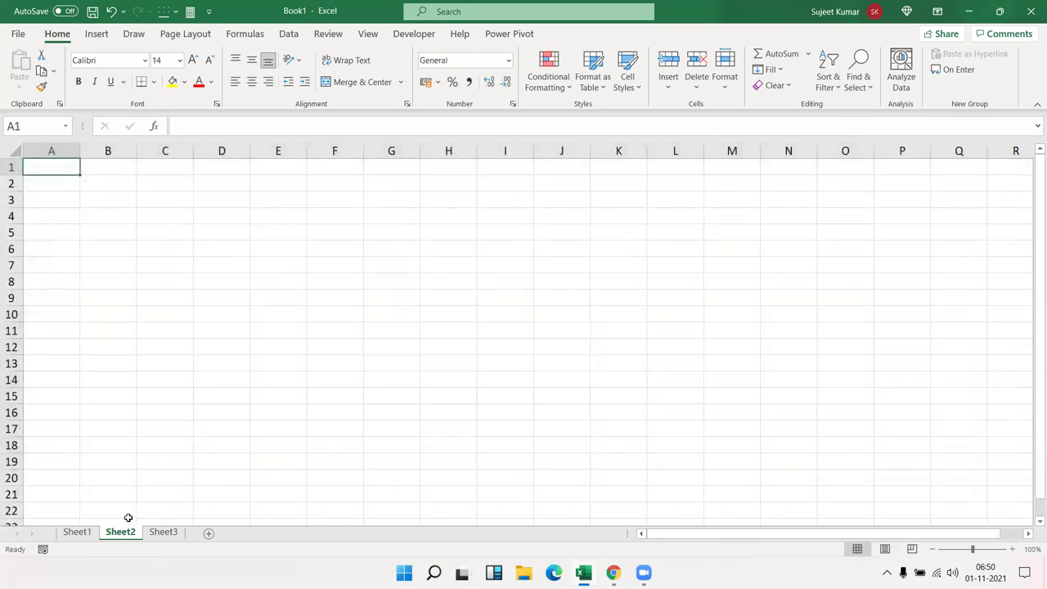
type("Name\\")
key("BackSpace")
key("Return")
type("Puja")
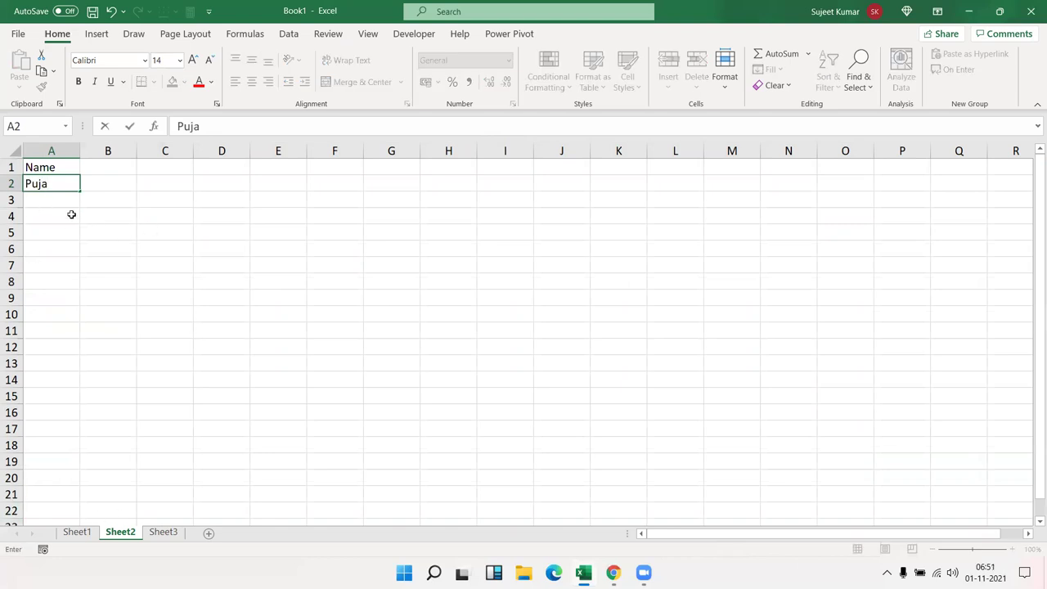
left_click(70, 214)
left_click(70, 186)
left_click_drag(80, 191, 70, 378)
Enter JAN in B1 and auto-fill month headings through DEC in M1.
left_click(107, 170)
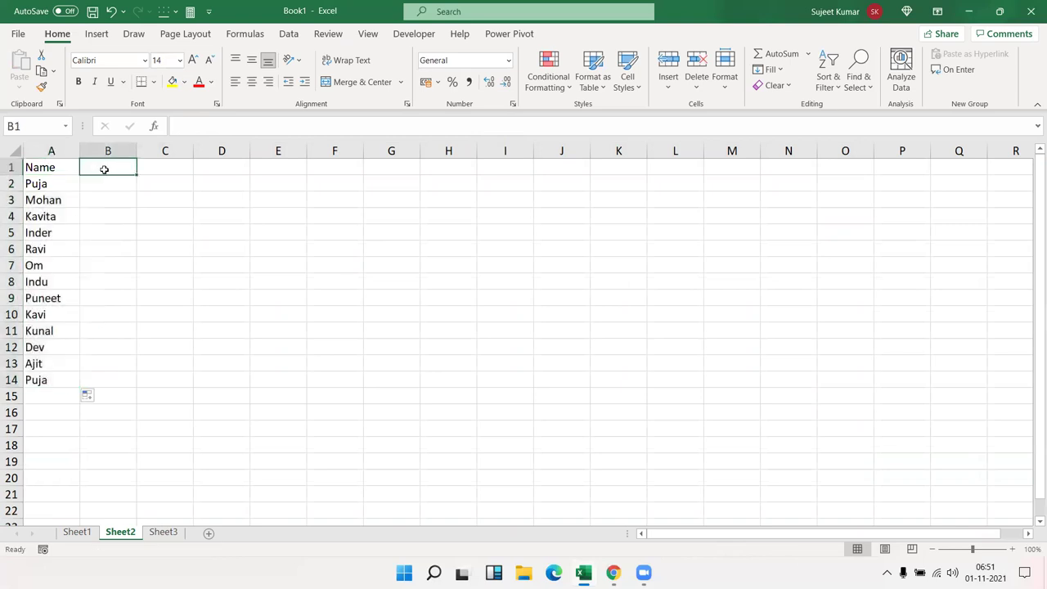
type("JAN")
key("Return")
left_click_drag(137, 175, 738, 199)
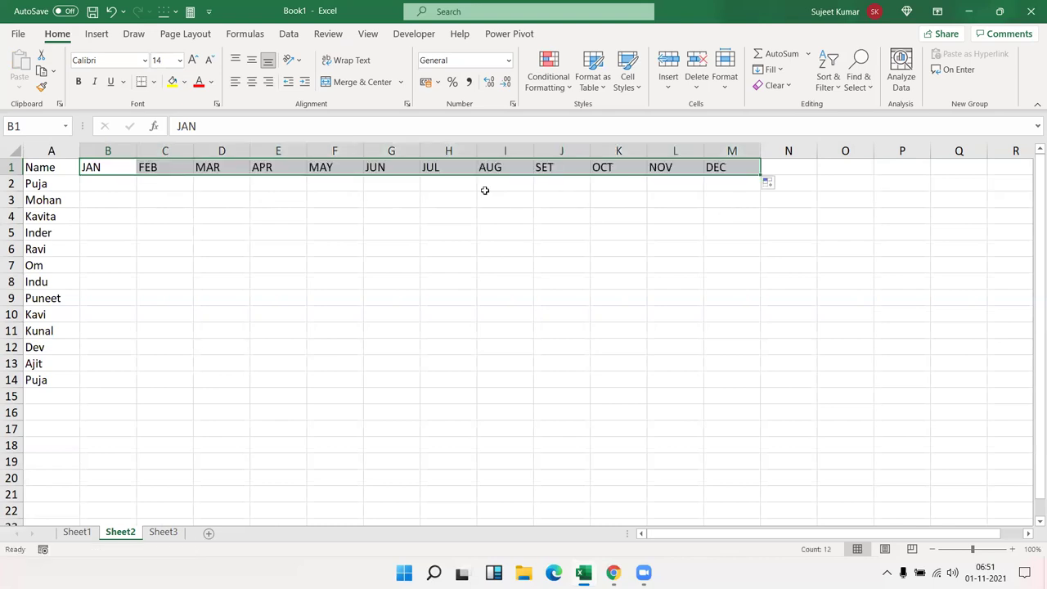
Enter =RANDBETWEEN(10,90) in cell B2.
left_click(97, 184)
left_click(97, 185)
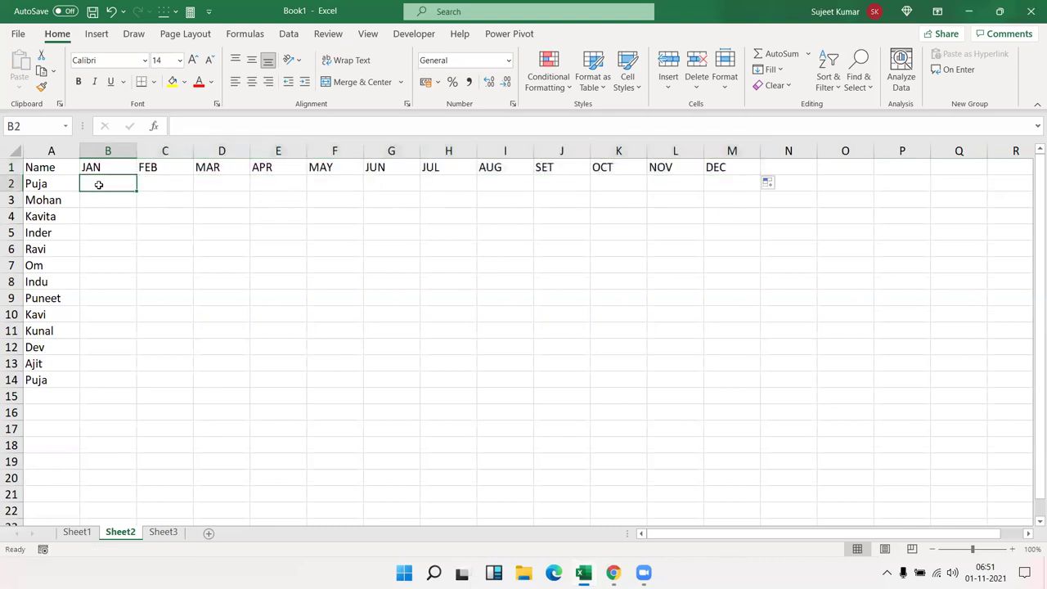
type("=ra")
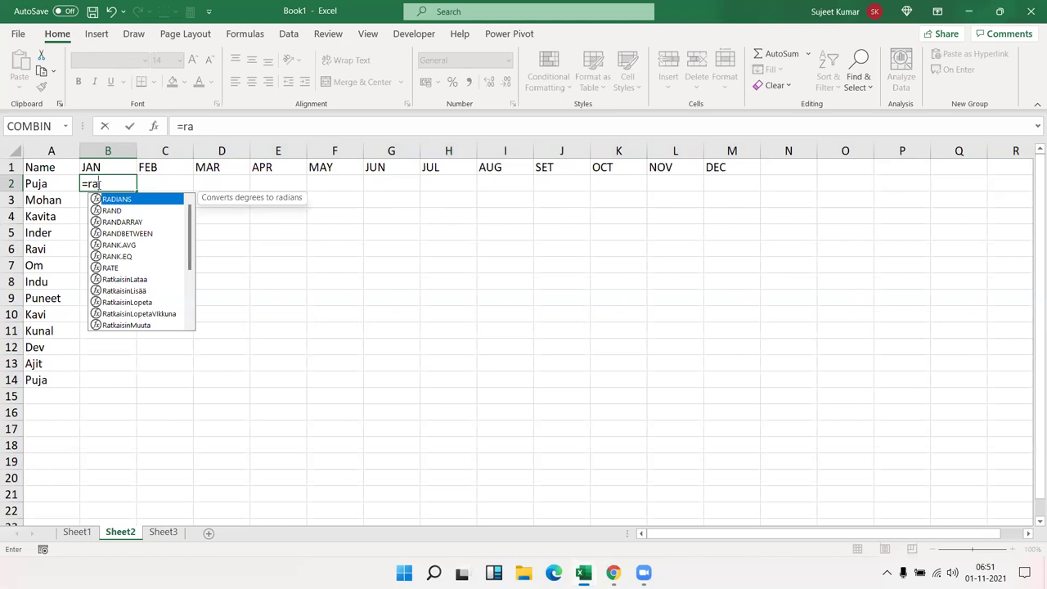
key("Down")
key("Down")
key("Down")
key("Tab")
type("10")
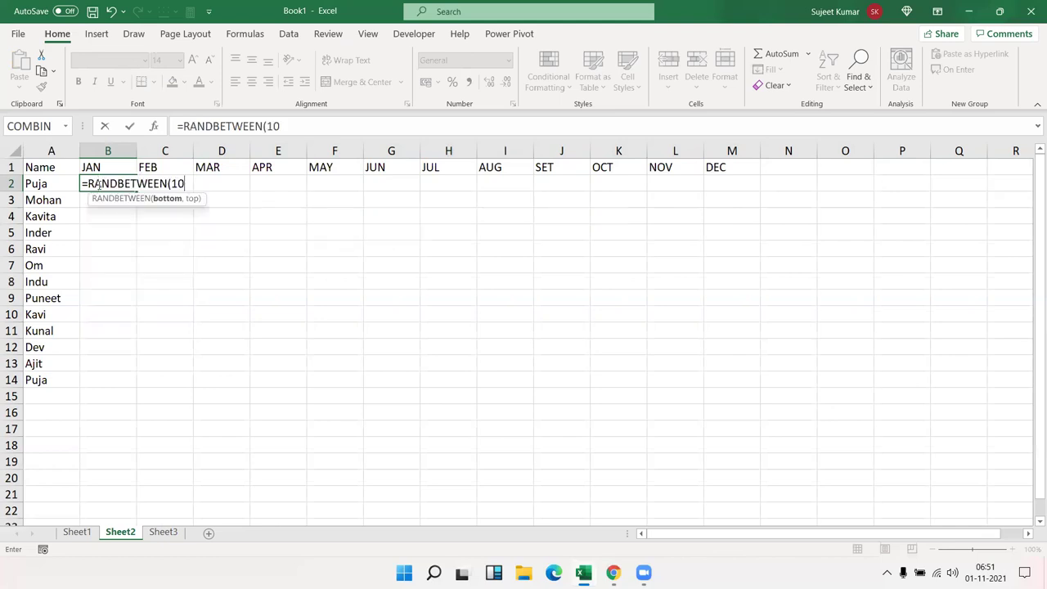
type(",90")
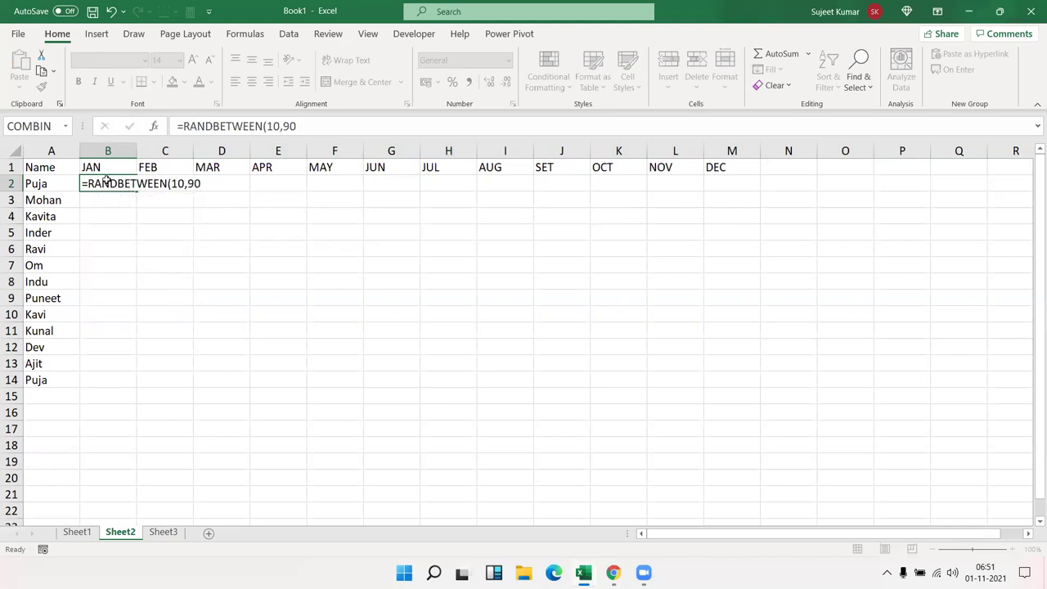
key("Return")
Fill the RANDBETWEEN formula across and down the whole marks range B2:M14.
key("Left")
key("ctrl+Down")
key("Right")
key("ctrl+shift+Up")
key("shift+Right")
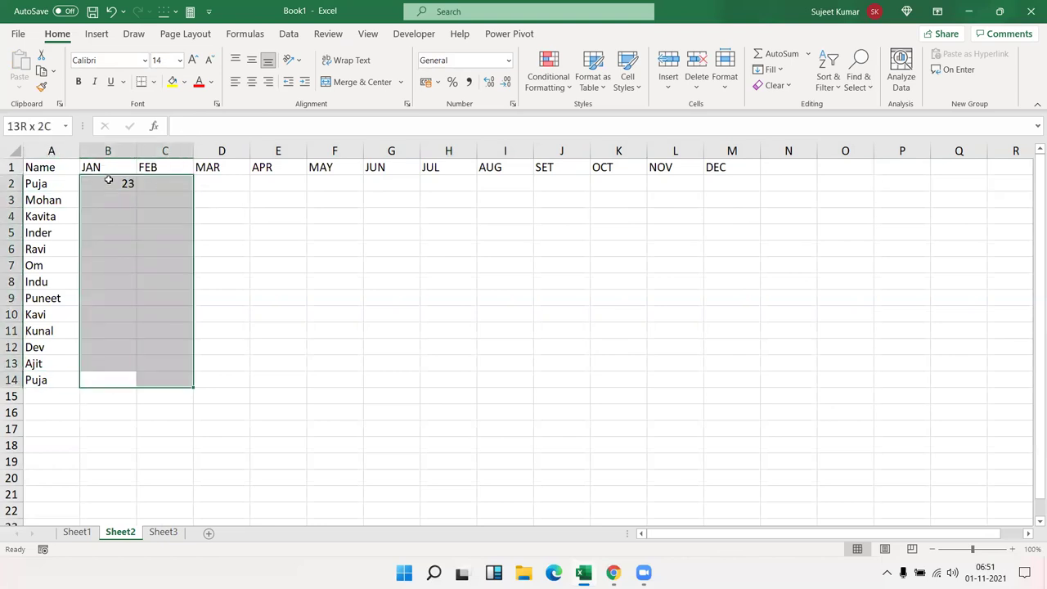
key("shift+Right")
key("shift+Right")
key("shift+Right")
key("shift+Right")
key("shift+Right")
key("shift+Right")
key("shift+Right")
key("shift+Right")
key("ctrl+r")
key("ctrl+d")
Copy B2:M14 and paste it back as fixed values.
key("ctrl+c")
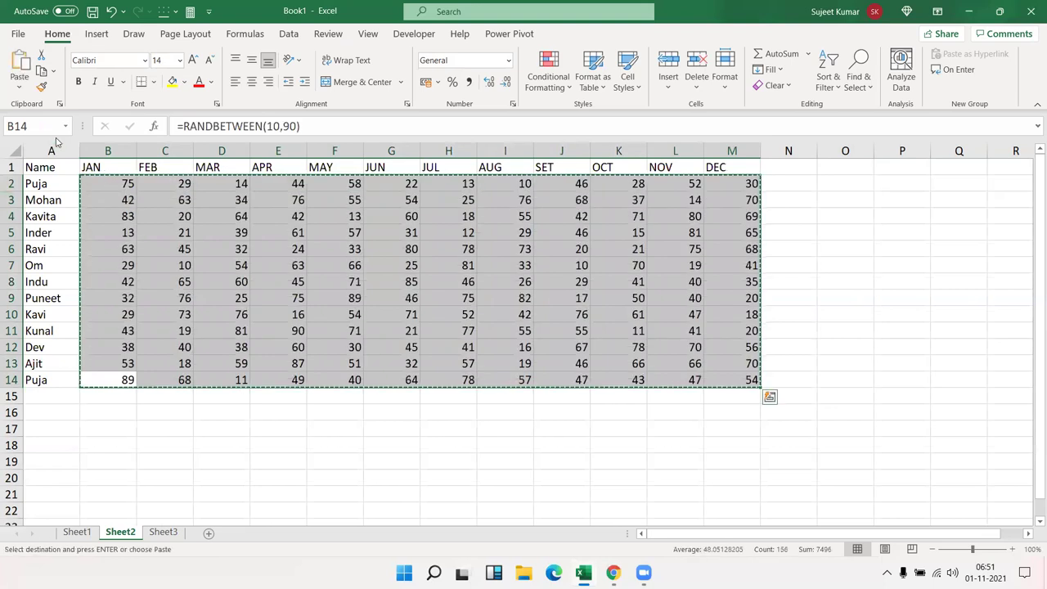
left_click(22, 92)
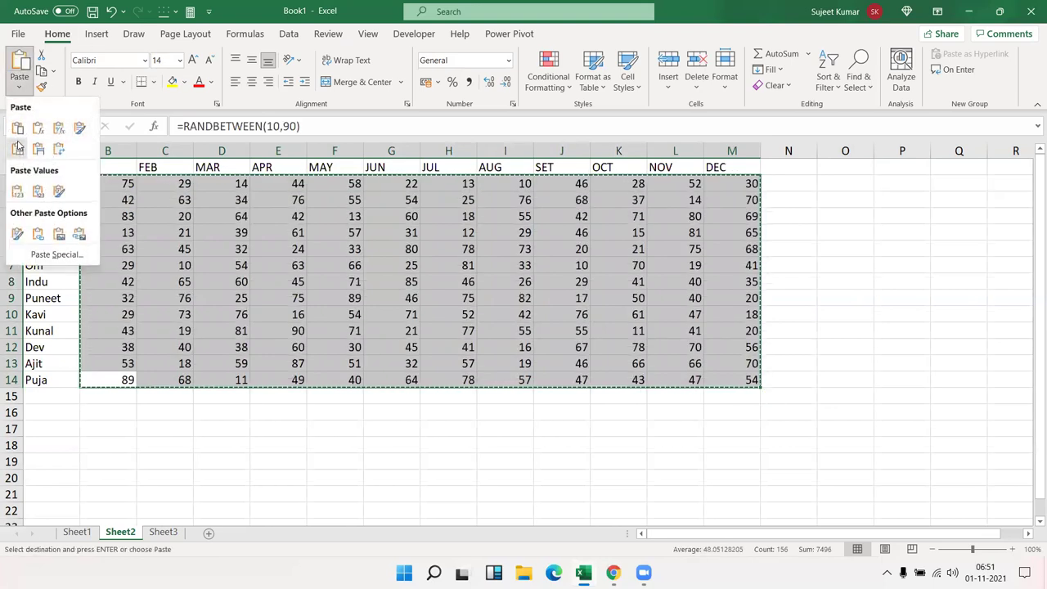
left_click(18, 187)
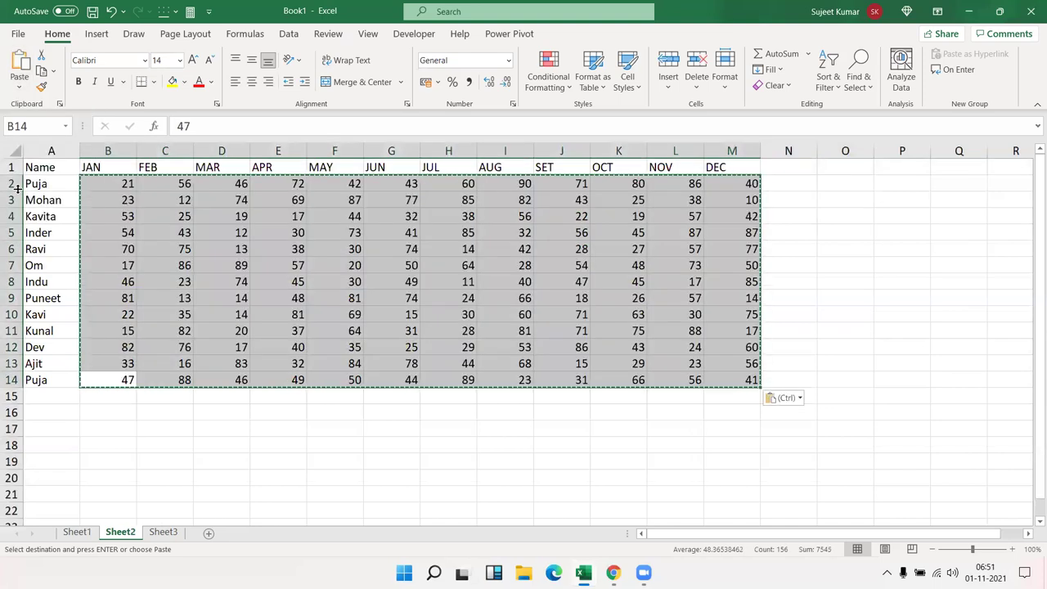
left_click(280, 211)
key("Escape")
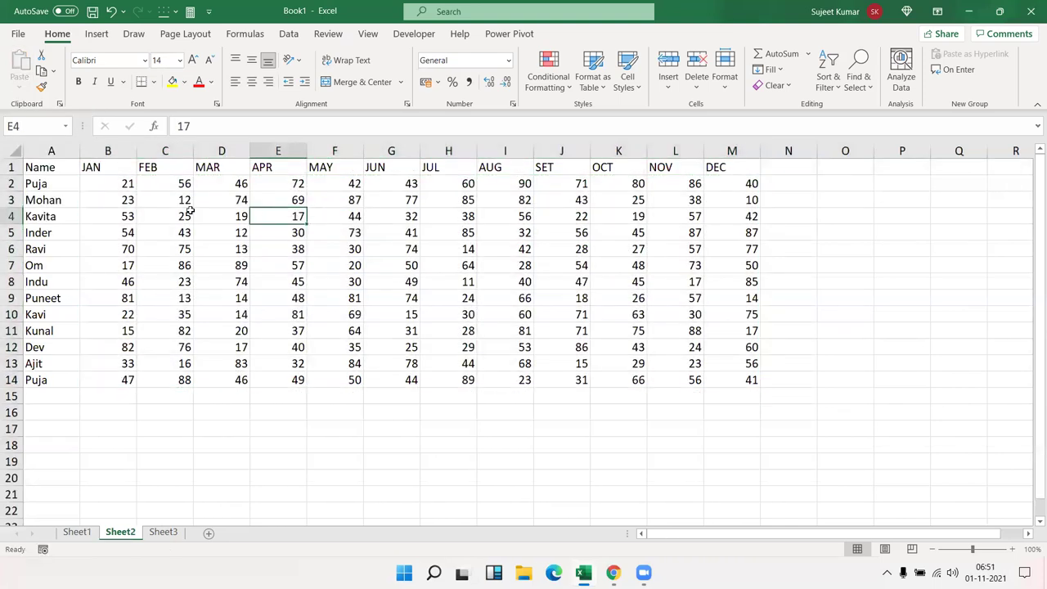
Select the marks table B2:M14 and the JAN–DEC headings, then deselect them.
left_click_drag(107, 180, 639, 305)
left_click_drag(663, 349, 719, 370)
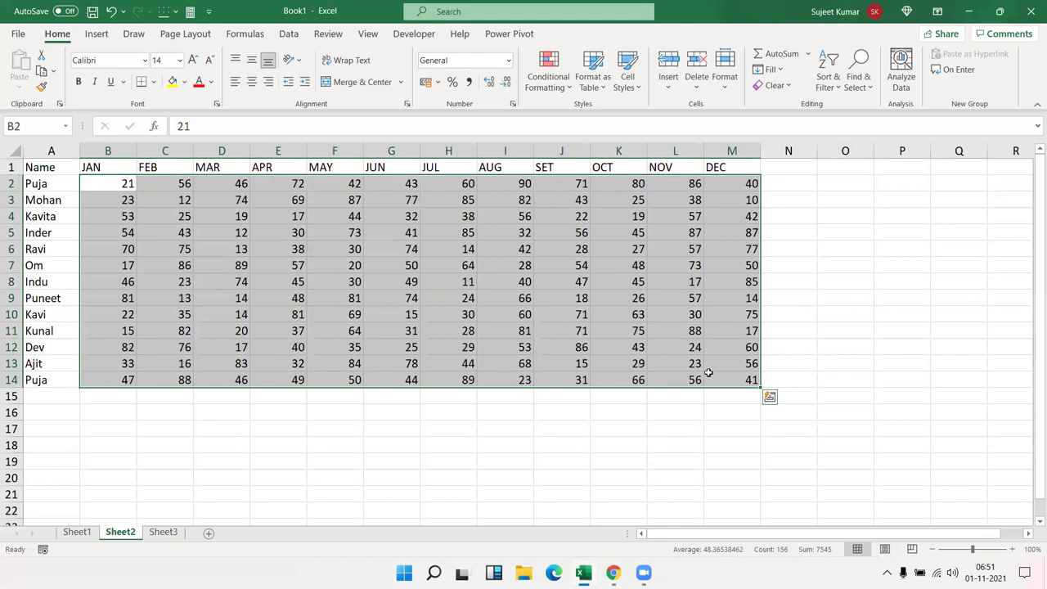
left_click(243, 217)
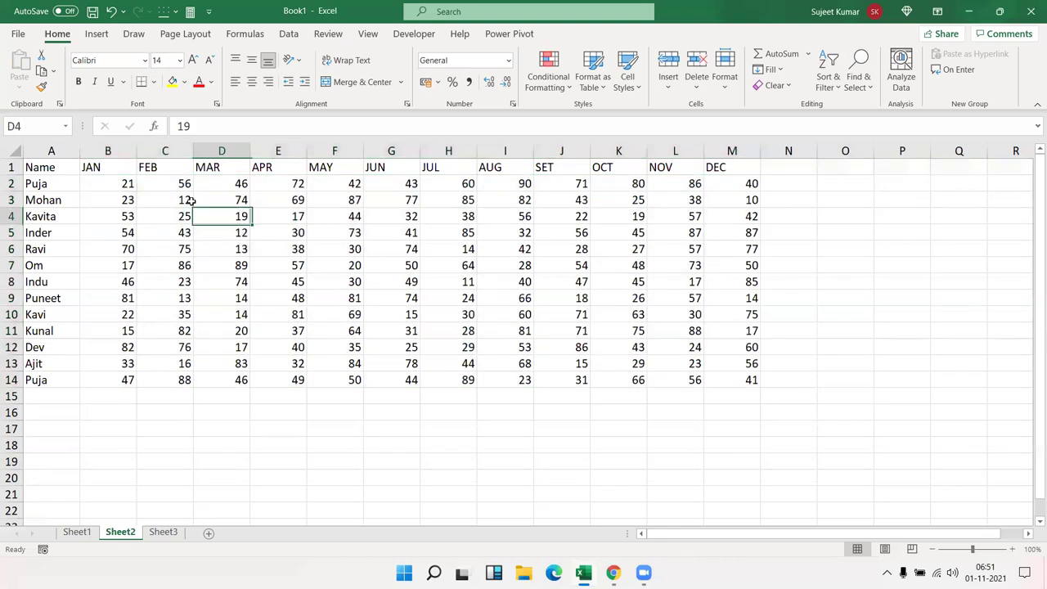
left_click(110, 167)
left_click_drag(144, 167, 714, 168)
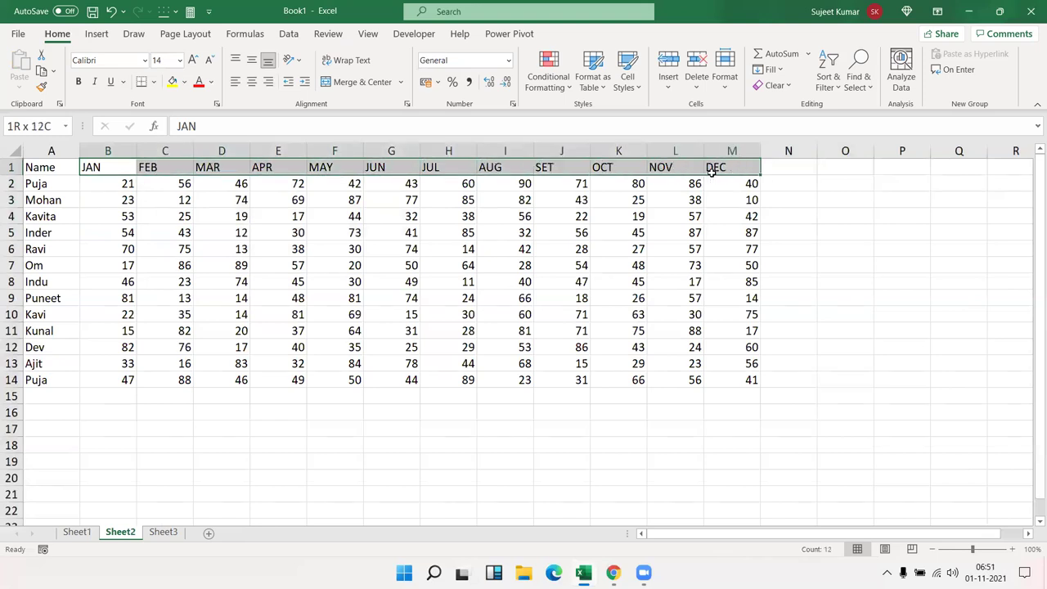
left_click(244, 214)
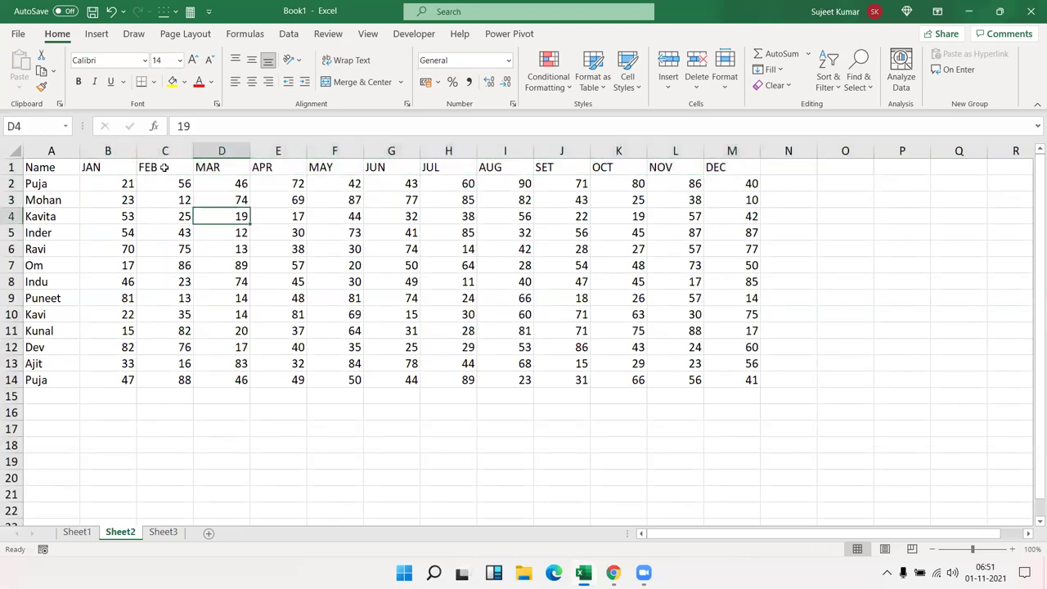
Insert a blank column before FEB and head it % in C1.
left_click(155, 155)
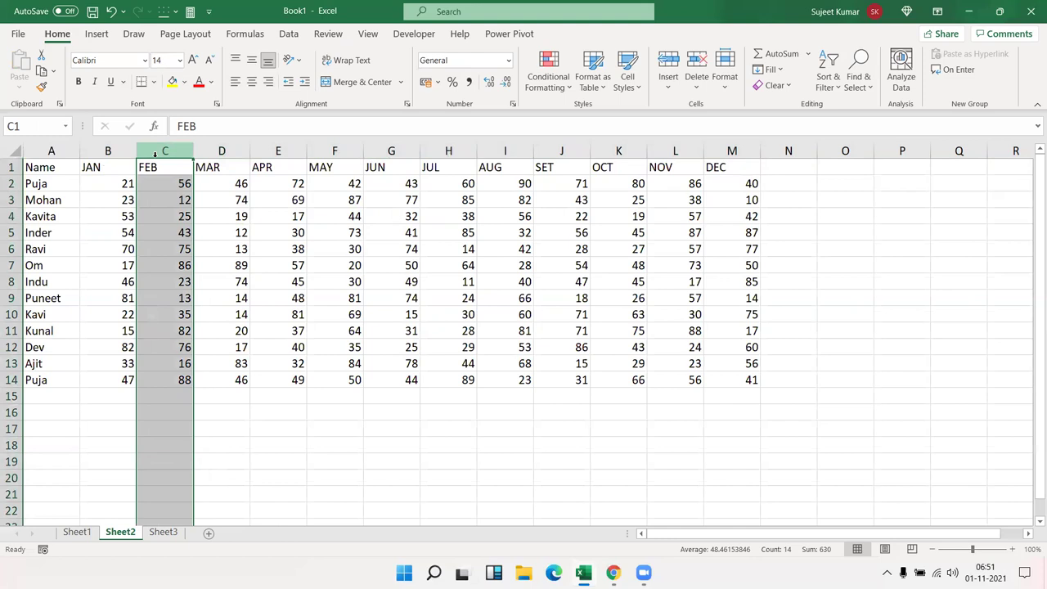
key("ctrl+shift+plus")
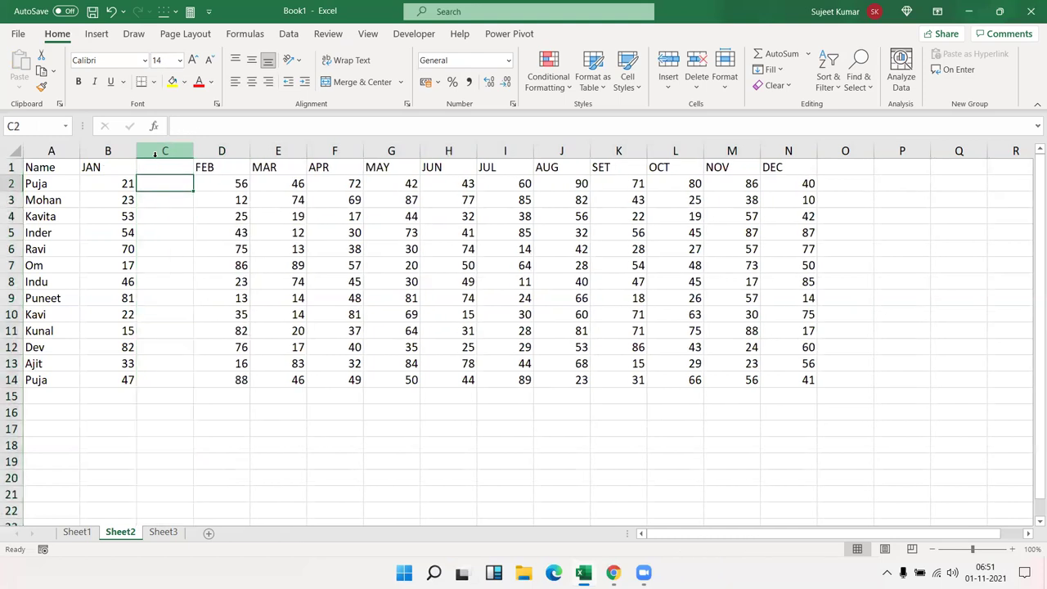
type("%")
key("Return")
Try =B2/70 filled down column C as percentages, then undo it back to blank.
type("=")
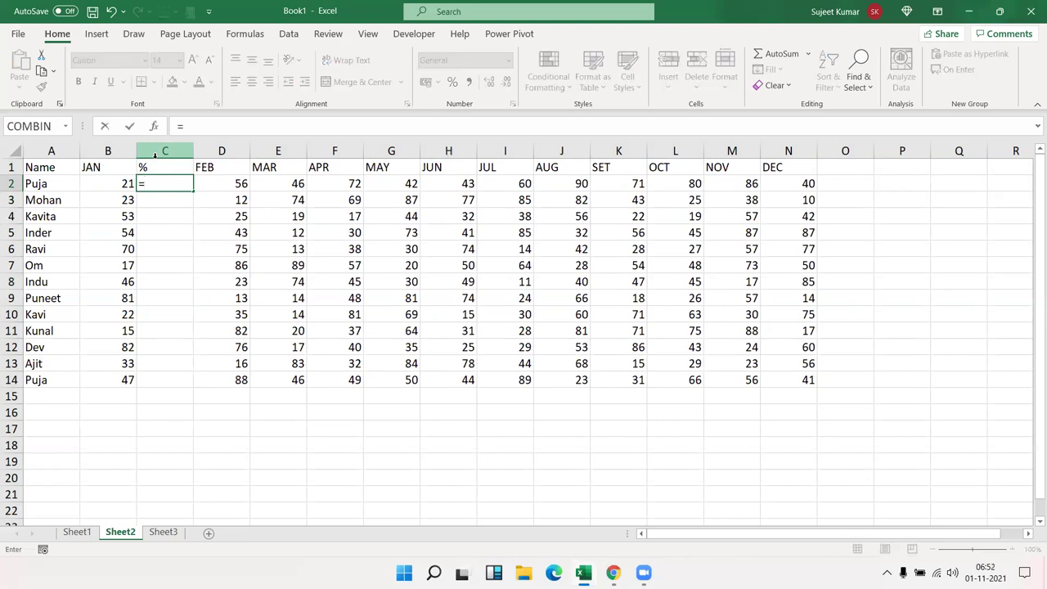
key("Left")
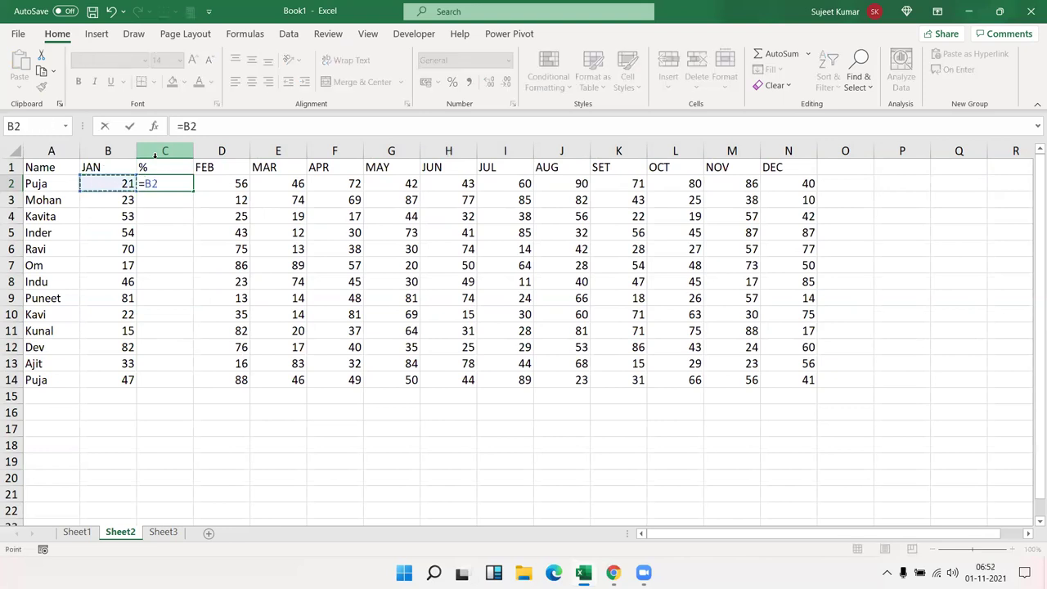
type("/7")
type("0")
key("Return")
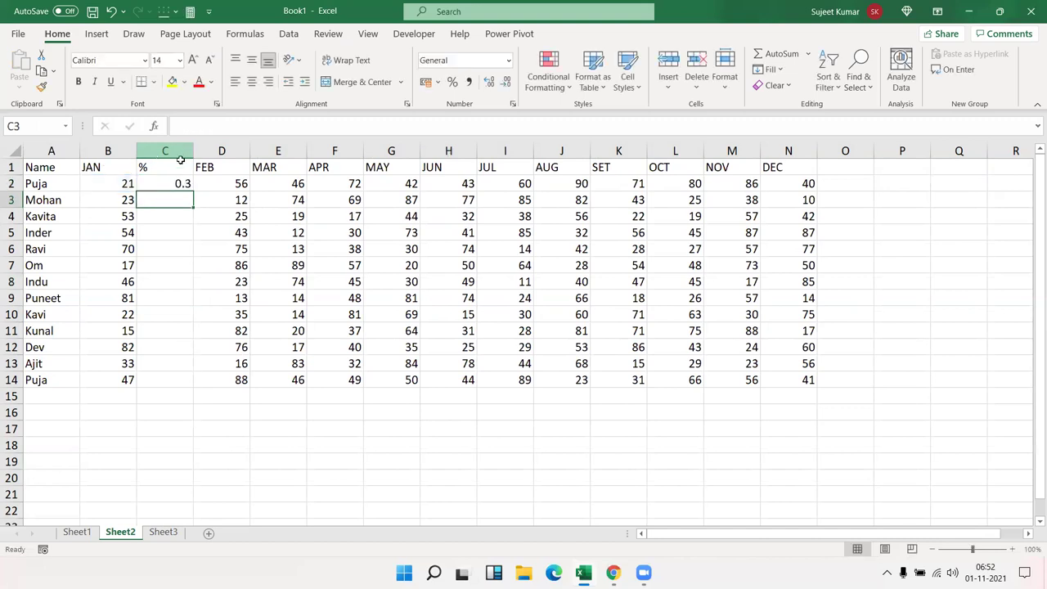
left_click(169, 185)
double_click(194, 193)
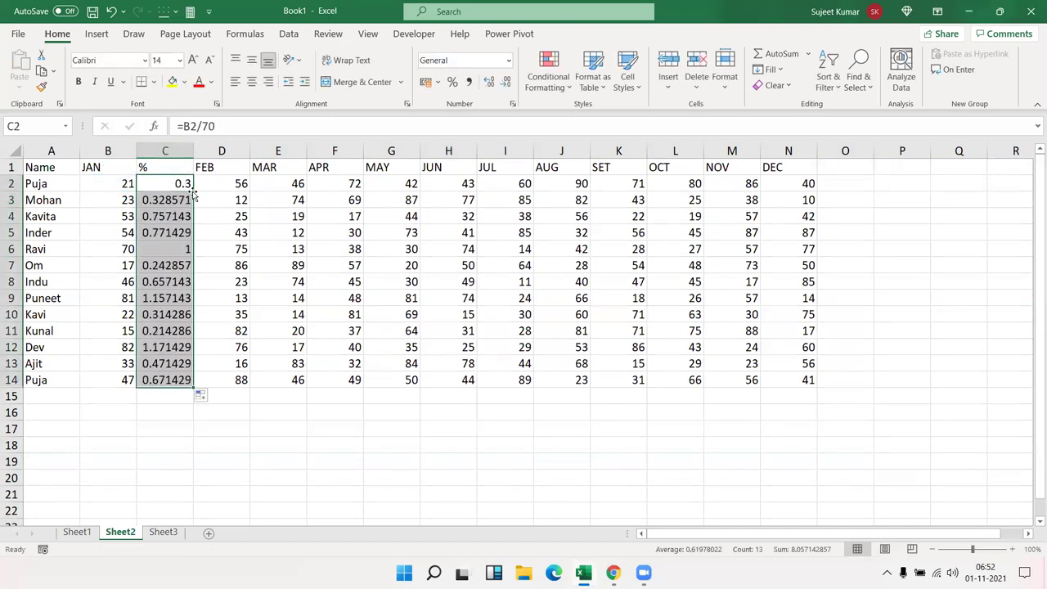
left_click(452, 82)
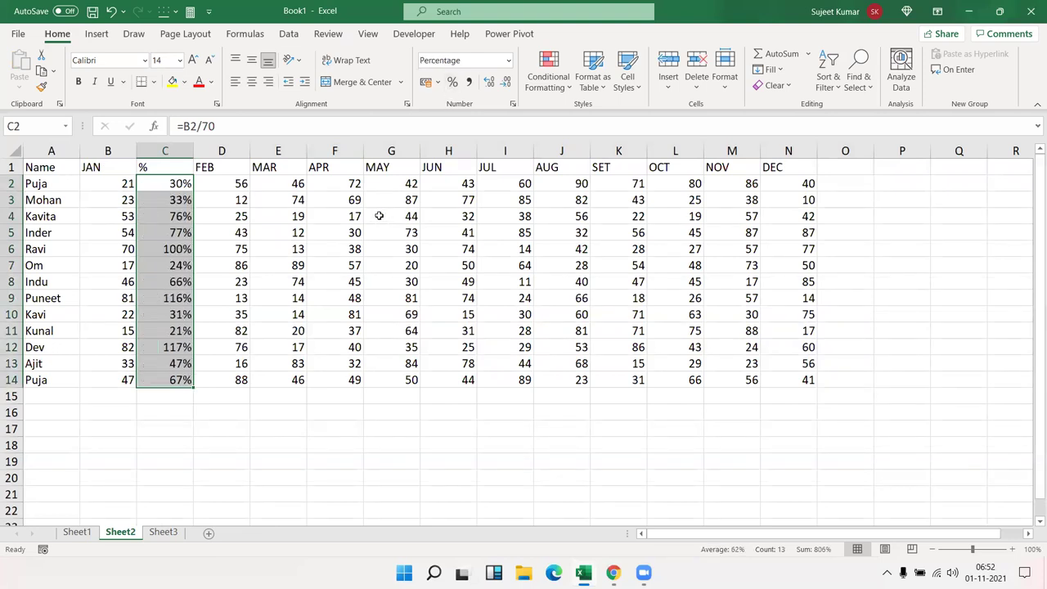
key("ctrl+z")
key("ctrl+z")
key("ctrl+z")
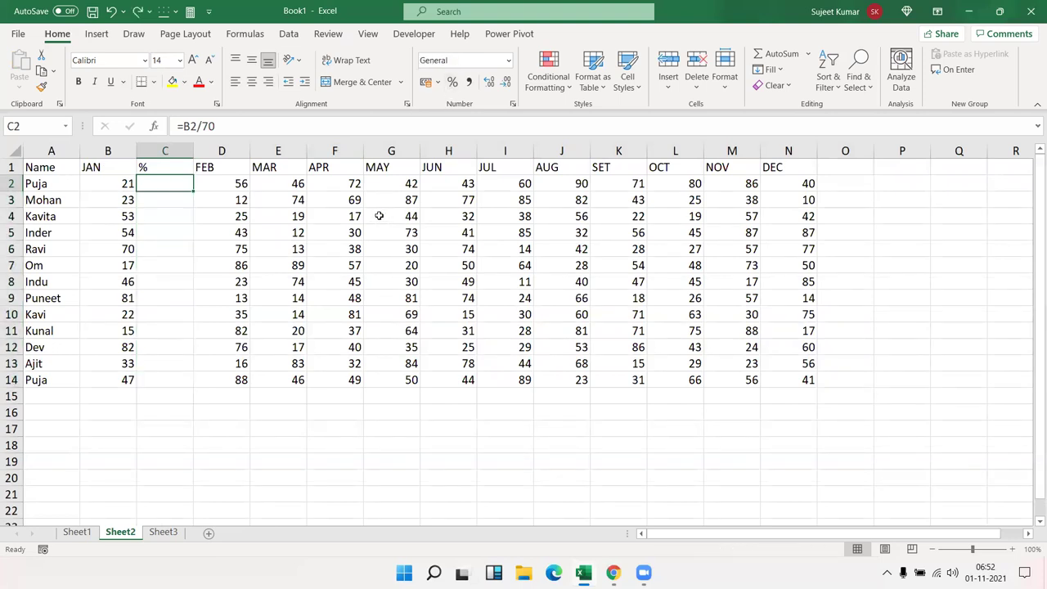
key("ctrl+z")
key("ctrl+z")
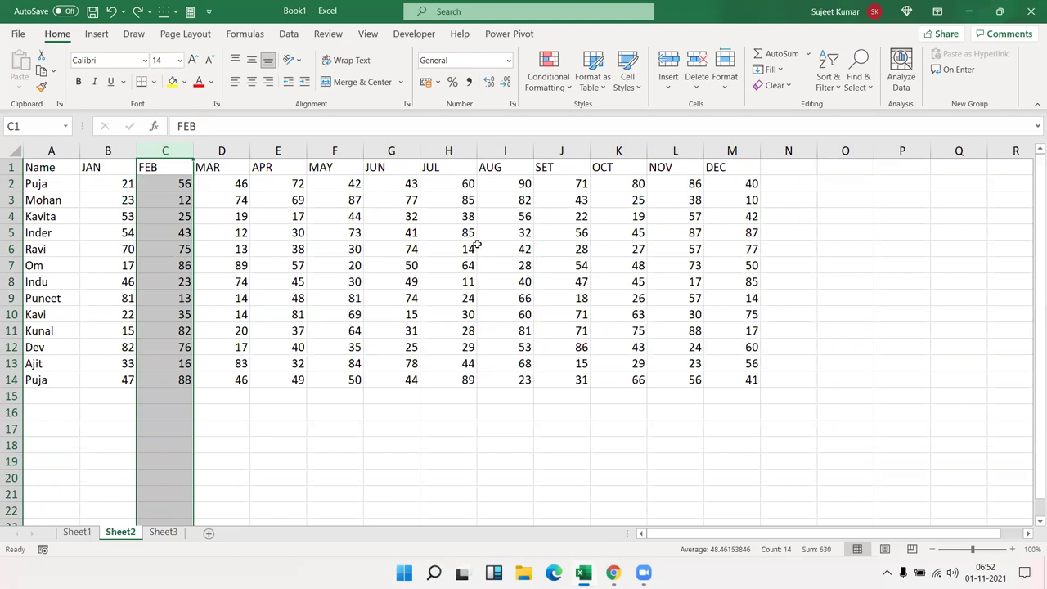
Insert a blank row 1 above the Name and month headings.
left_click(502, 244)
left_click(820, 90)
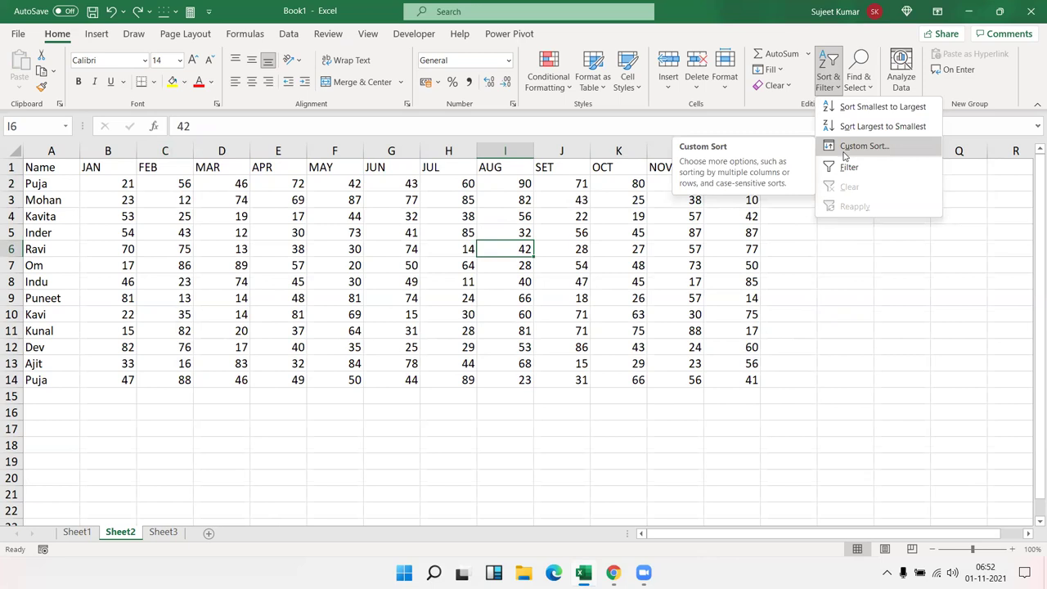
left_click(358, 293)
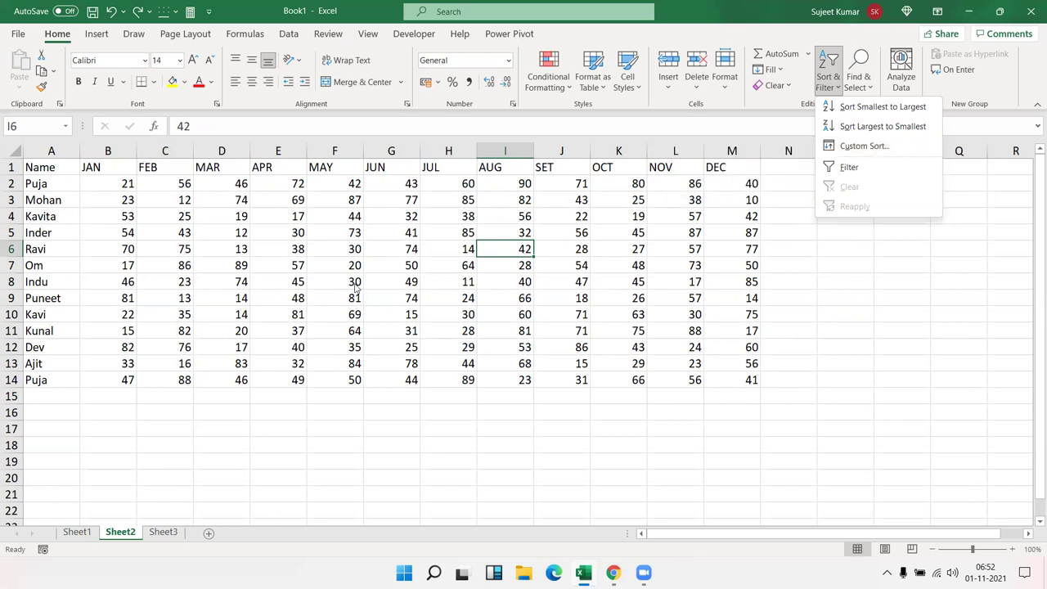
left_click(11, 162)
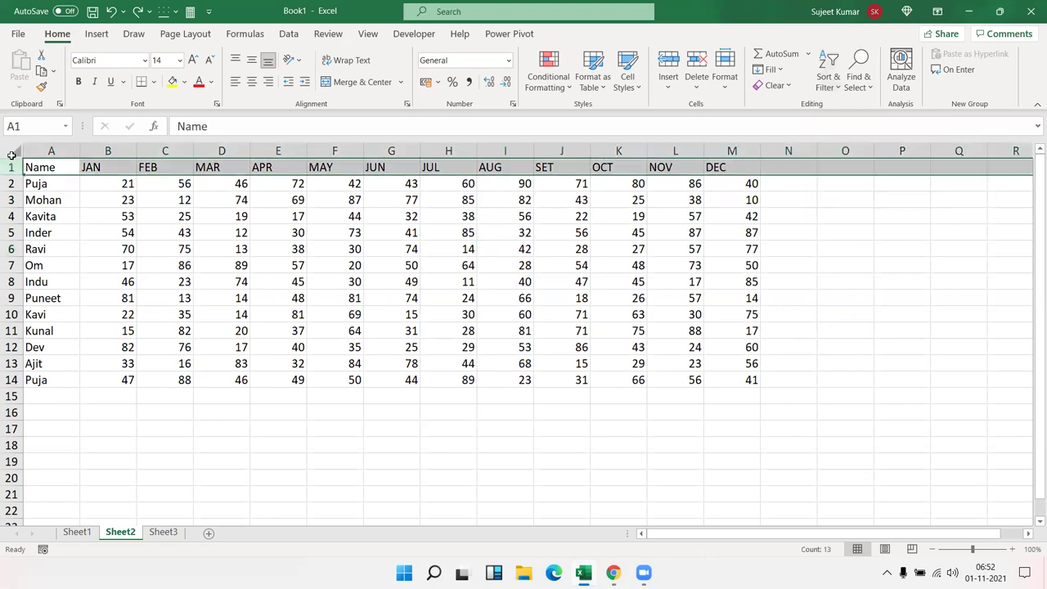
key("ctrl+shift+plus")
Number the month columns 1–12 in B1:M1 and copy the numbers to N1:Y1.
left_click(101, 165)
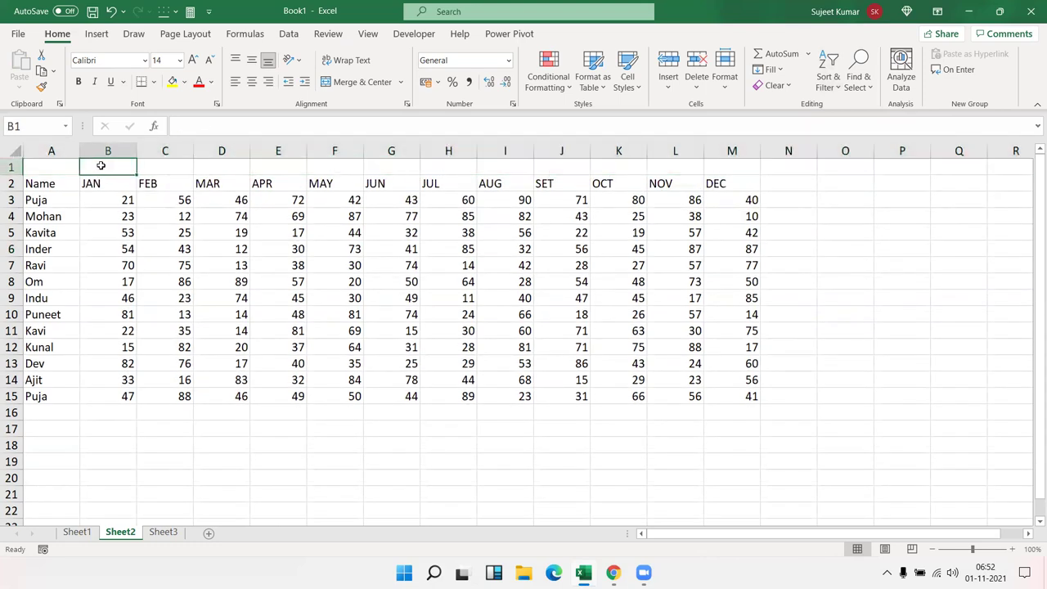
type("1")
key("Tab")
type("2")
key("Tab")
left_click_drag(101, 167, 772, 205)
key("ctrl+c")
left_click(788, 167)
key("ctrl+v")
key("Escape")
Put % headings in N2 through Y2.
left_click(776, 186)
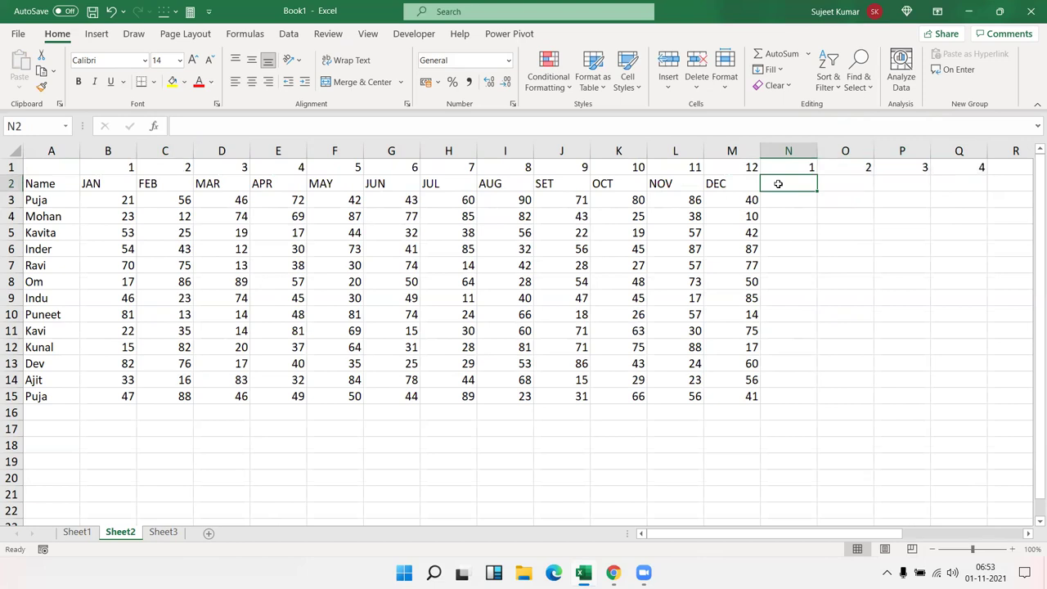
type("%")
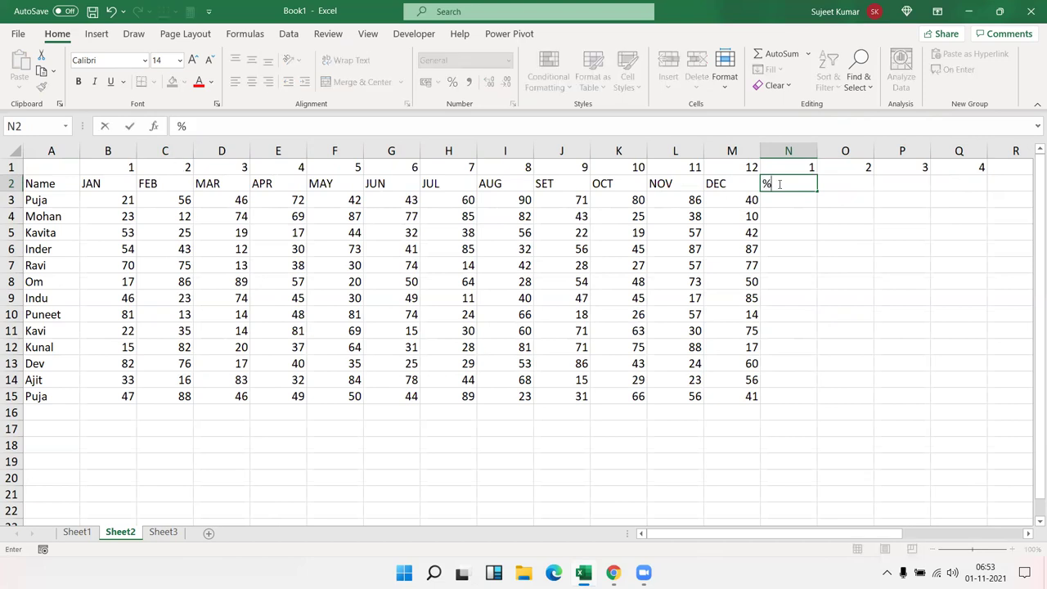
key("Return")
key("Up")
key("Up")
key("ctrl+Right")
key("Down")
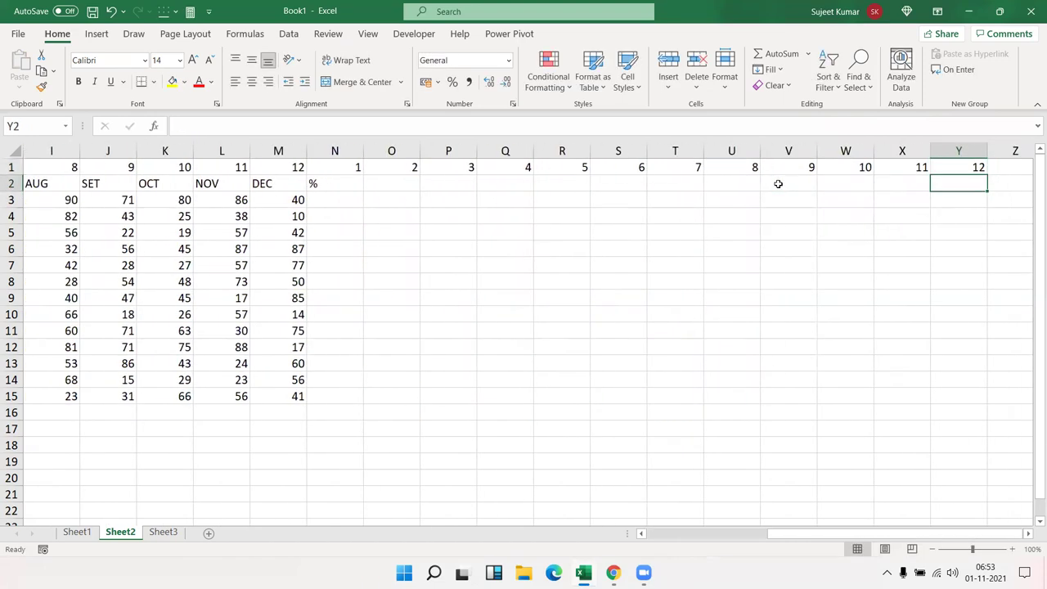
key("ctrl+shift+Left")
key("ctrl+v")
Select the block from B1 across to Y1 and down to row 15.
key("Right")
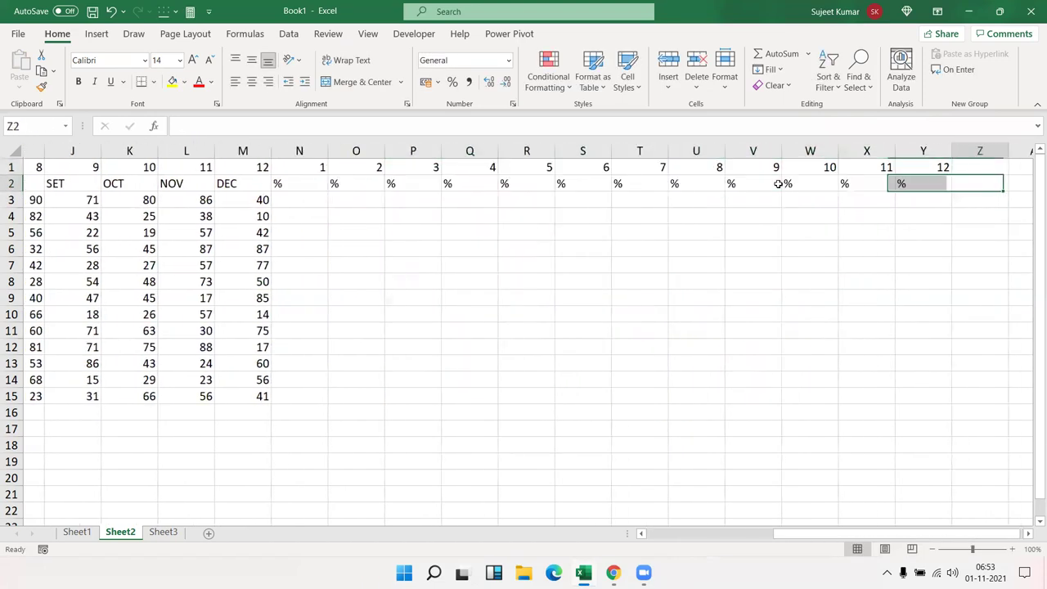
key("Left")
key("ctrl+Left")
key("ctrl+Right")
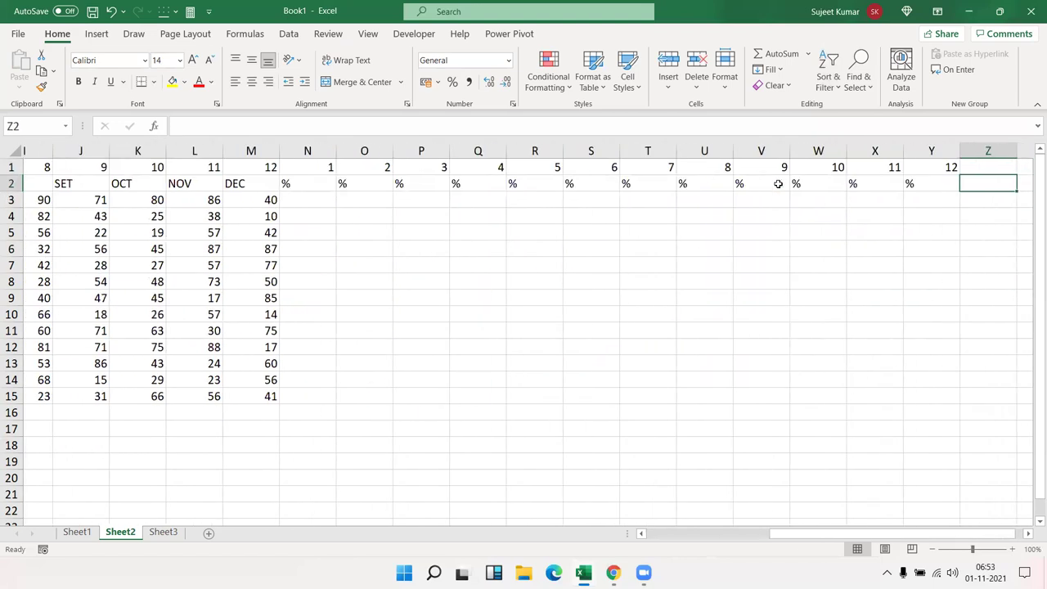
key("Left")
key("Up")
key("ctrl+shift+Left")
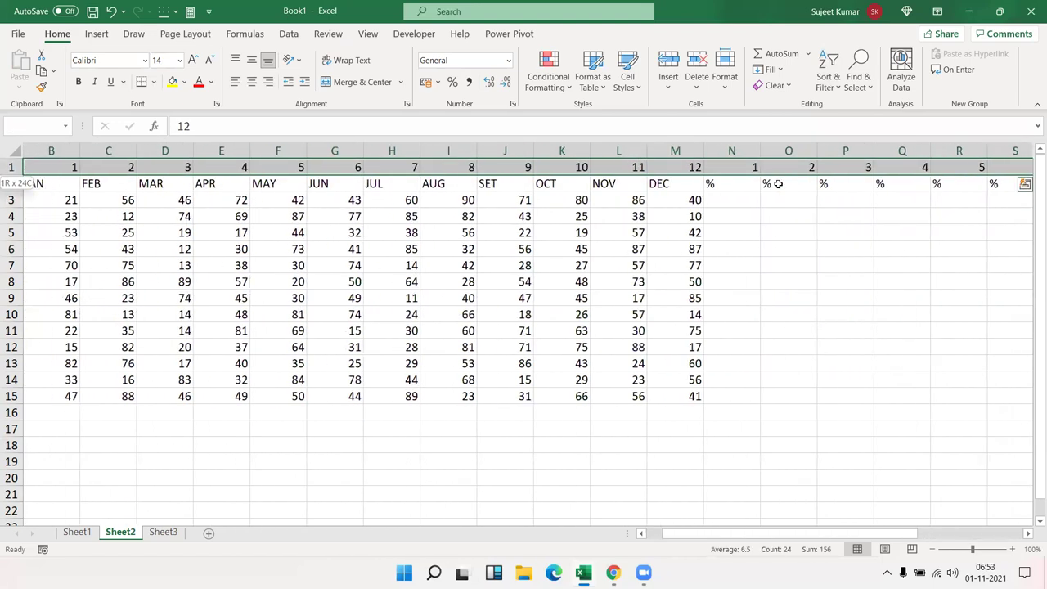
key("shift+Down")
key("shift+Down")
key("shift+Down")
key("shift+Down")
key("shift+Down")
key("shift+Down")
key("shift+Down")
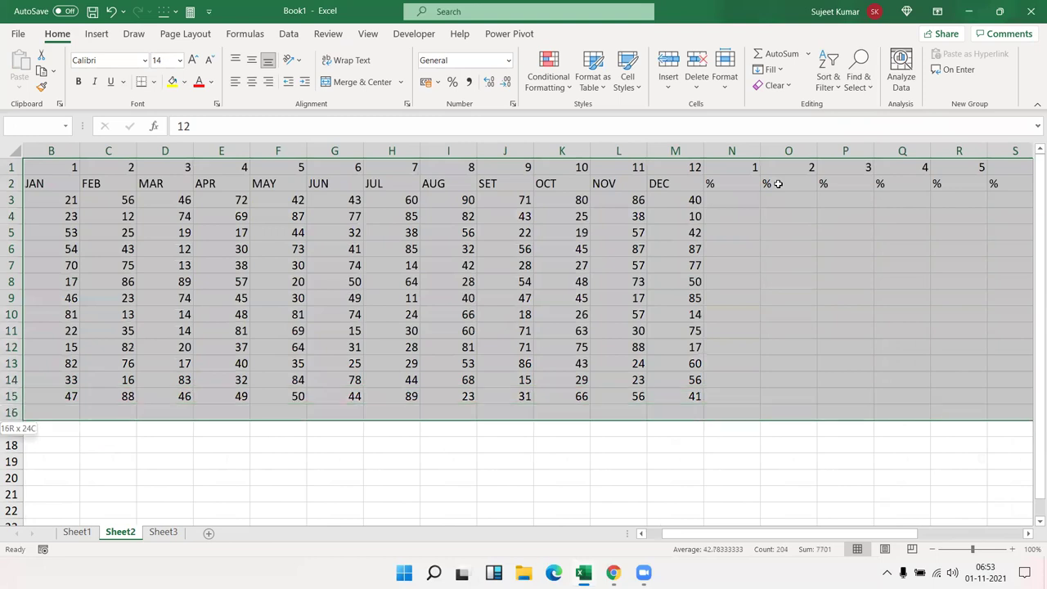
key("shift+Up")
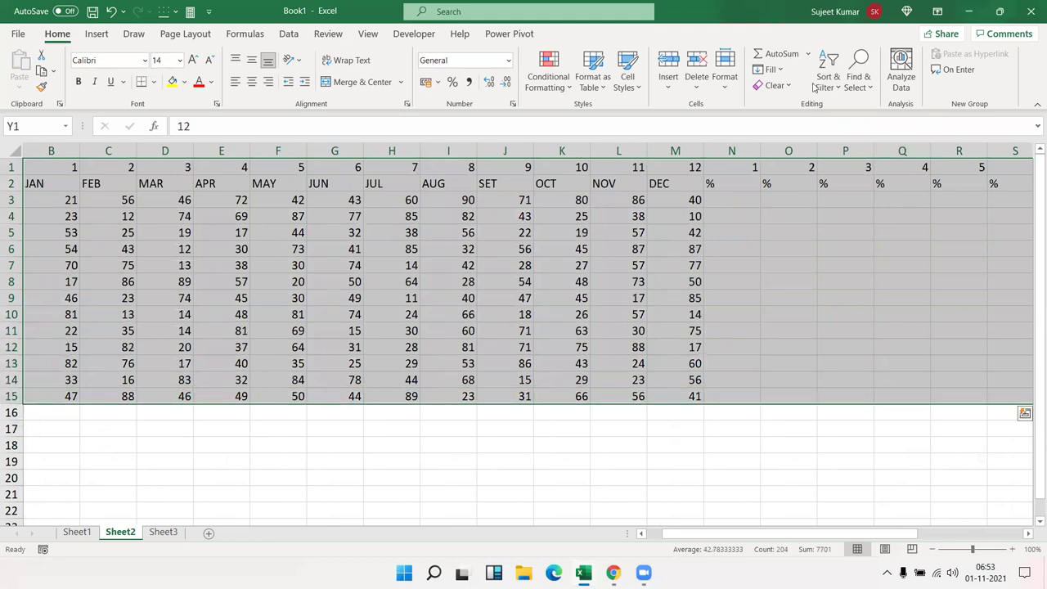
Custom-sort the columns left to right by Row 1 so each month precedes its %.
left_click(828, 82)
left_click(834, 147)
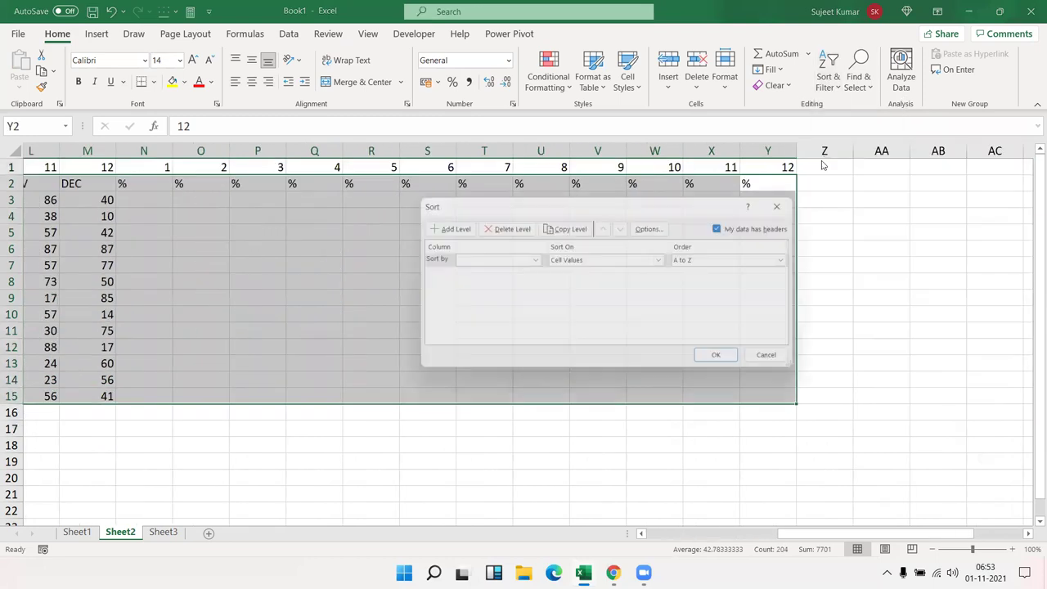
left_click(654, 227)
left_click(598, 299)
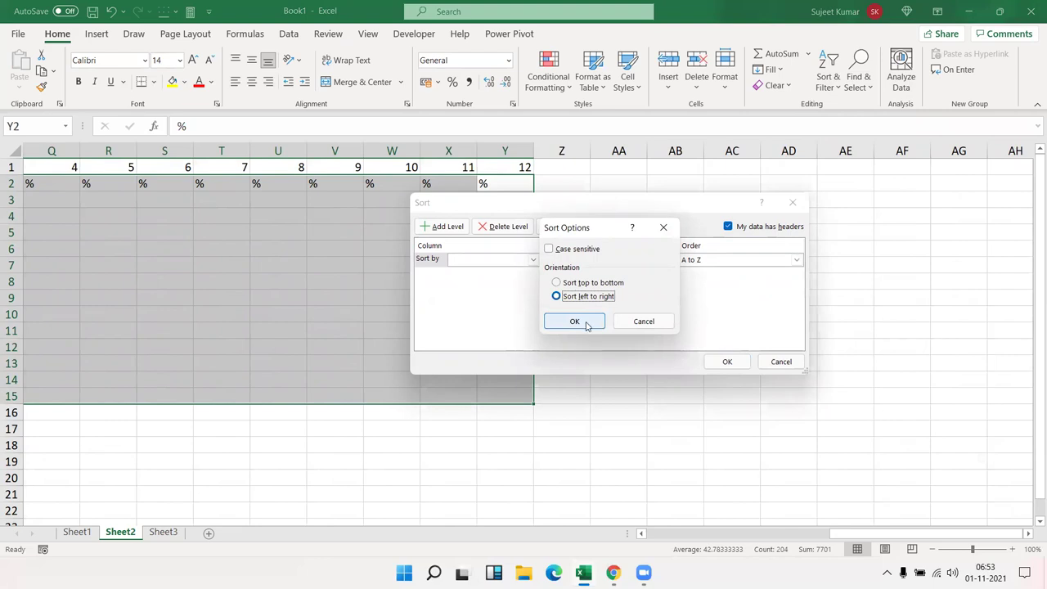
left_click(586, 325)
left_click(510, 263)
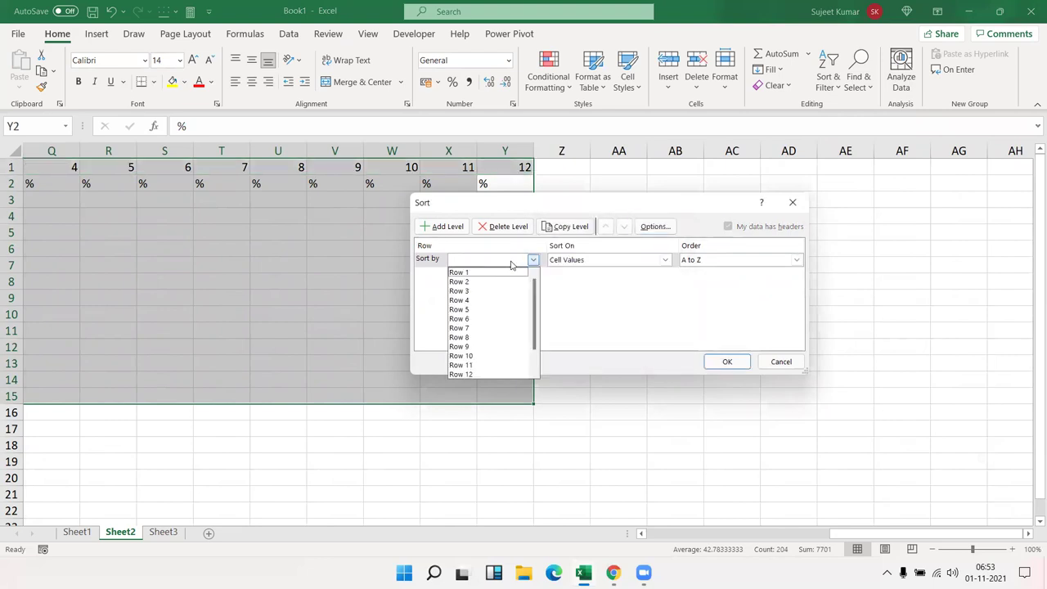
left_click(505, 273)
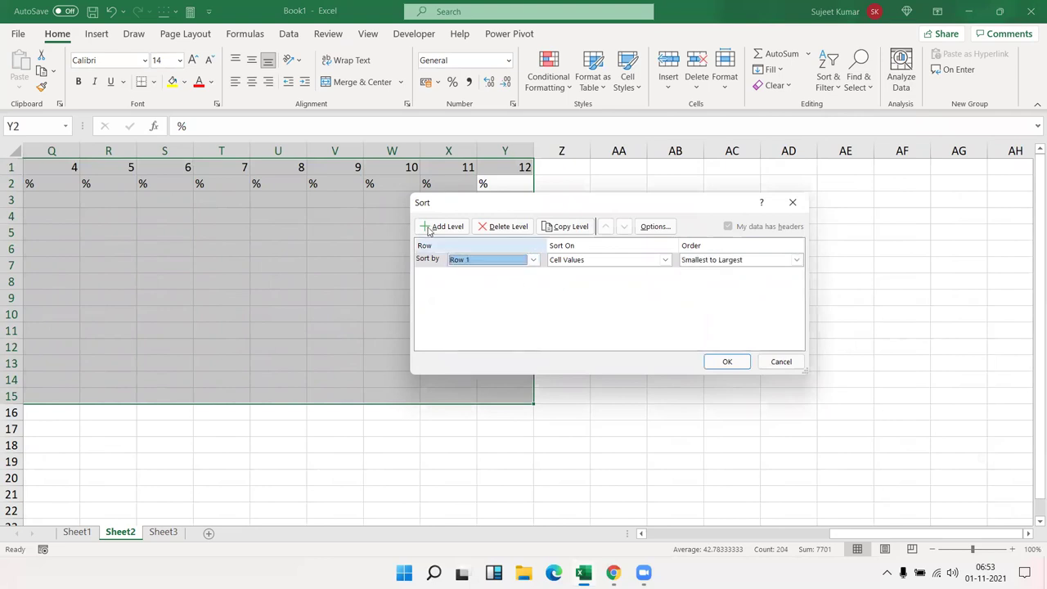
left_click(724, 363)
Delete the helper numbering row 1.
left_click_drag(854, 536, 659, 525)
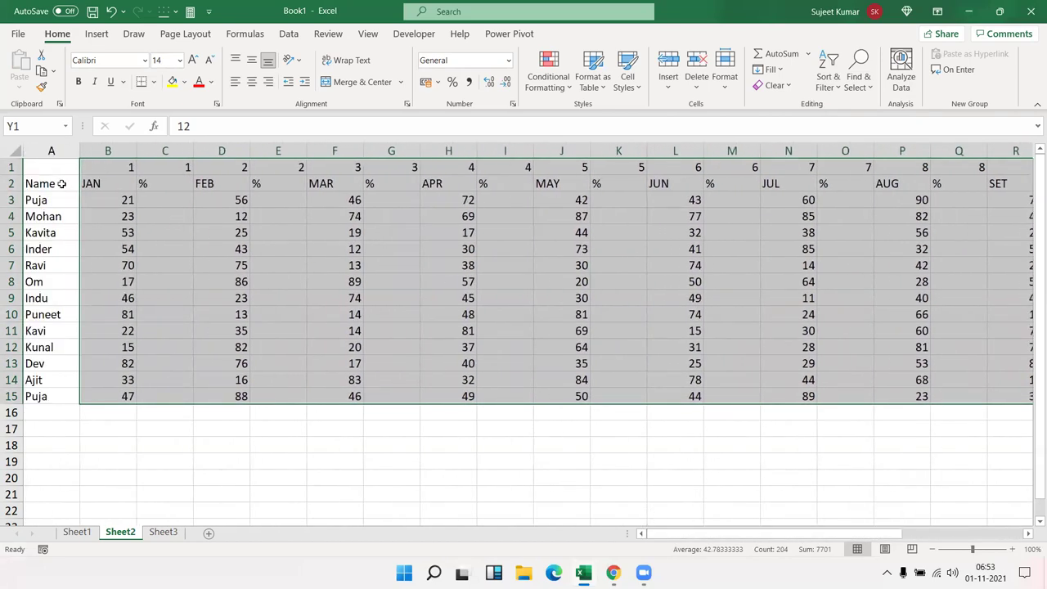
left_click(13, 167)
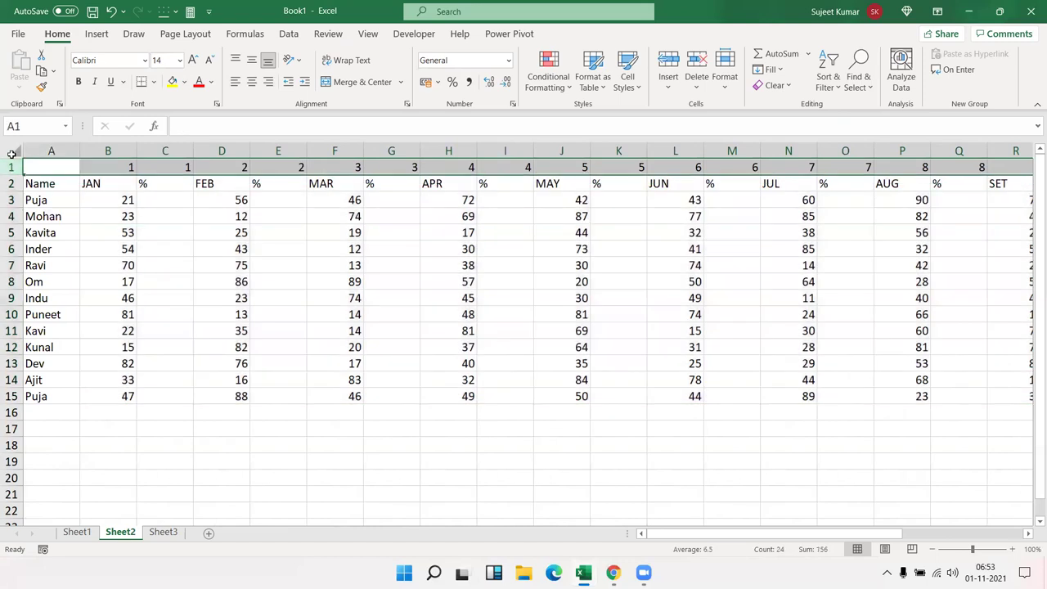
key("ctrl+minus")
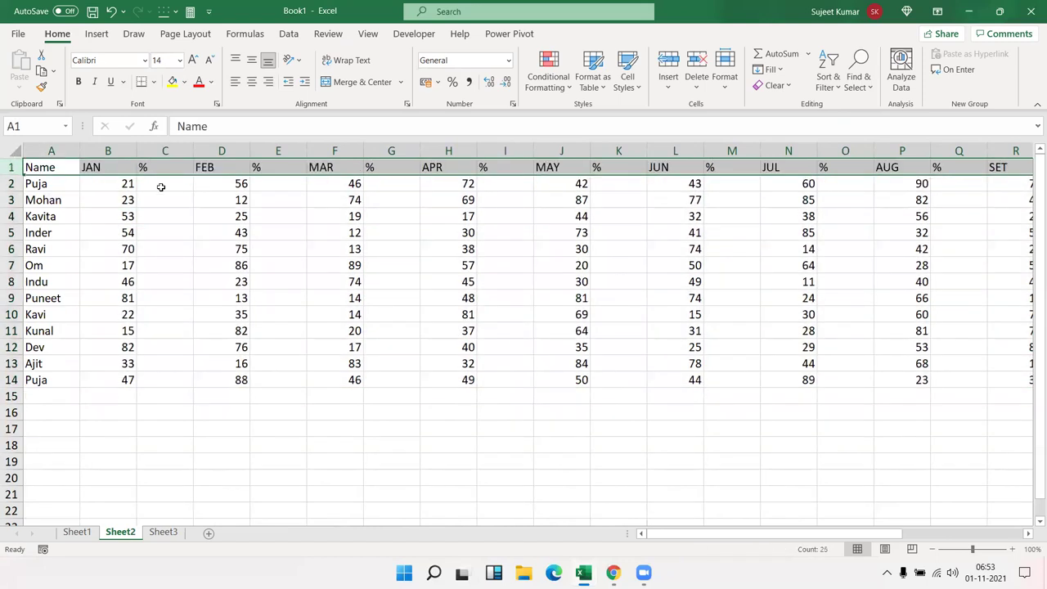
left_click(153, 185)
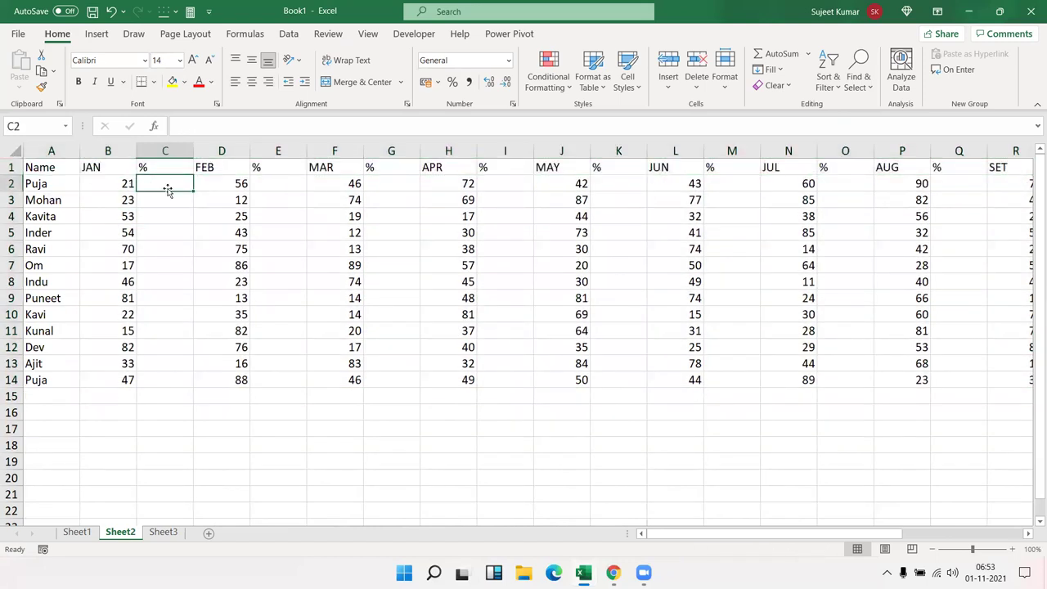
type("==")
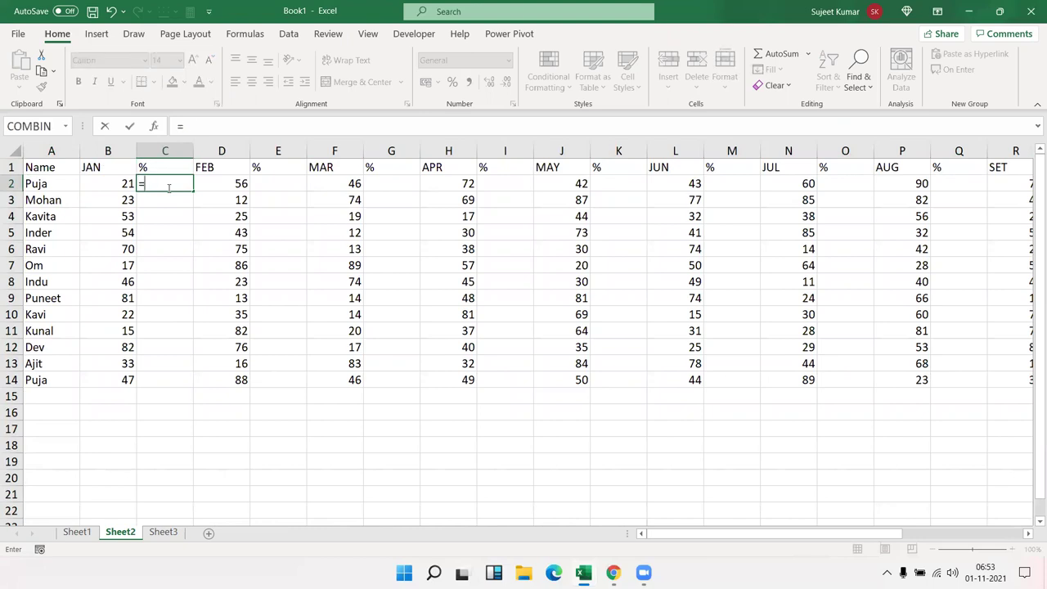
type("B2/70")
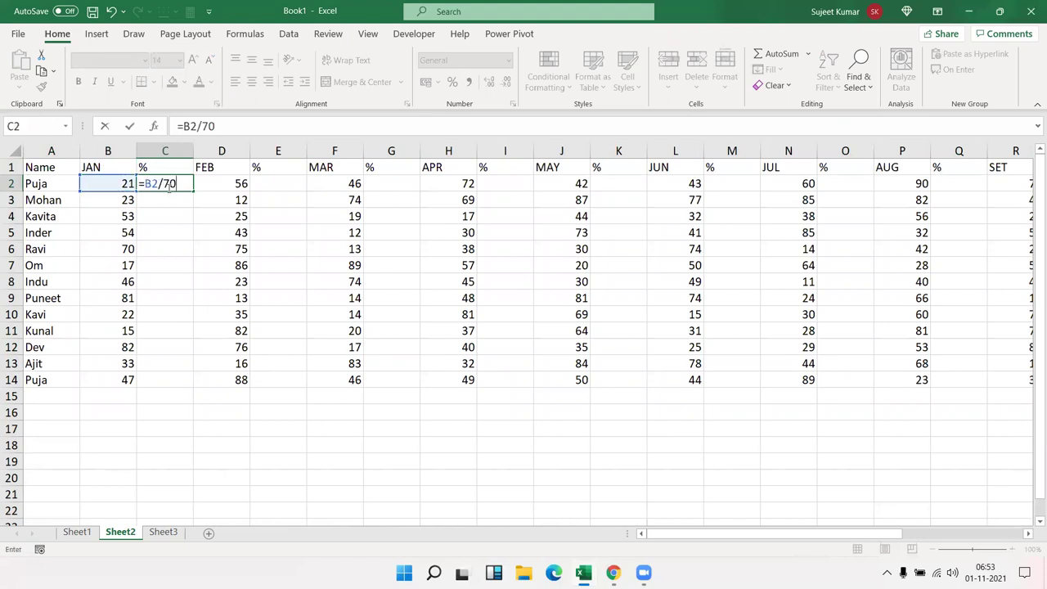
key("Return")
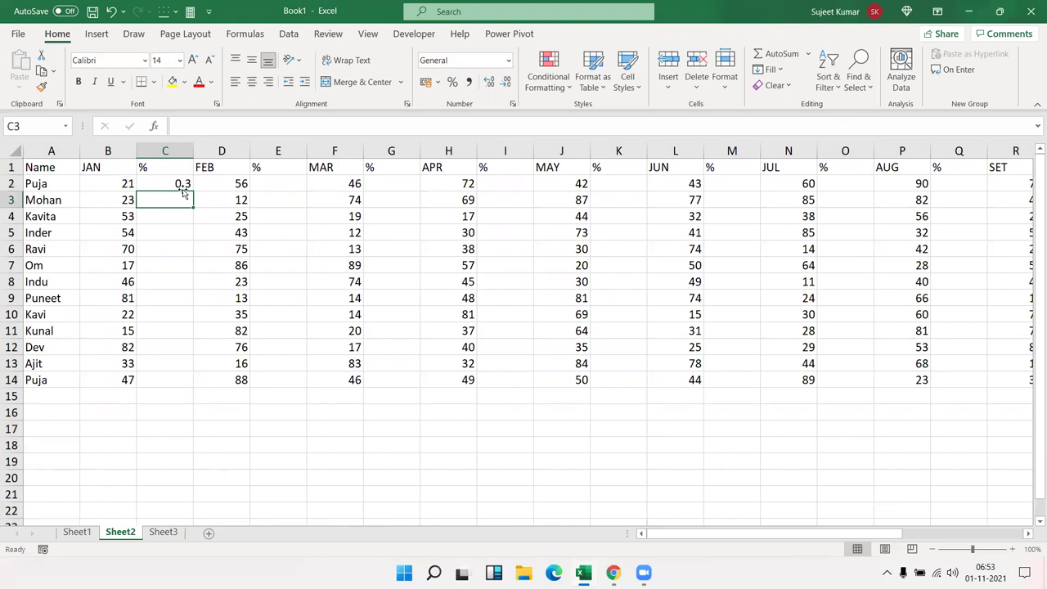
key("ctrl+z")
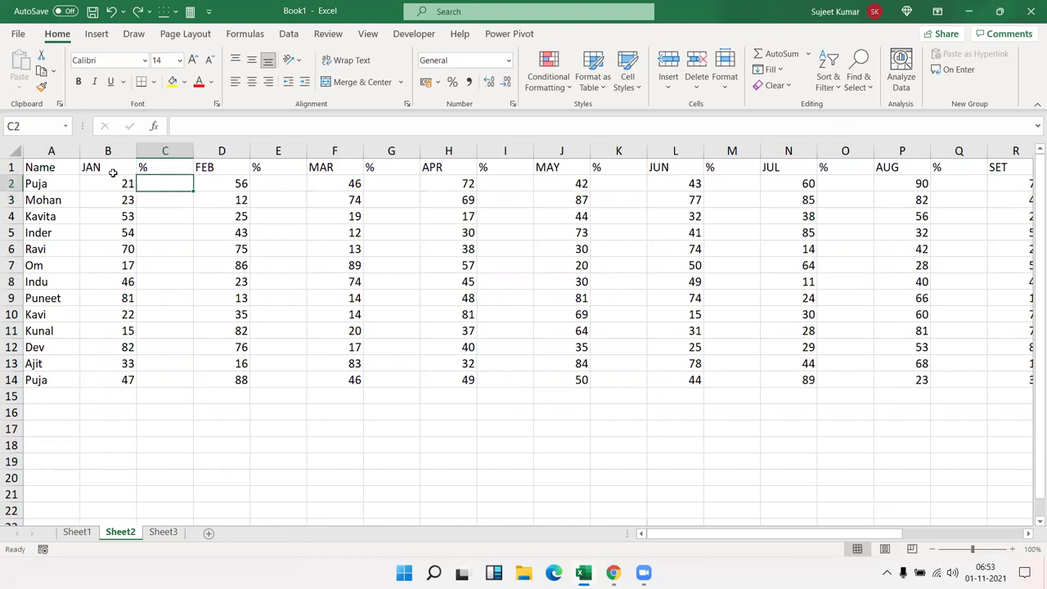
mouse_move(104, 180)
left_mouse_down()
mouse_move(736, 320)
mouse_move(1033, 370)
mouse_move(949, 376)
left_mouse_up()
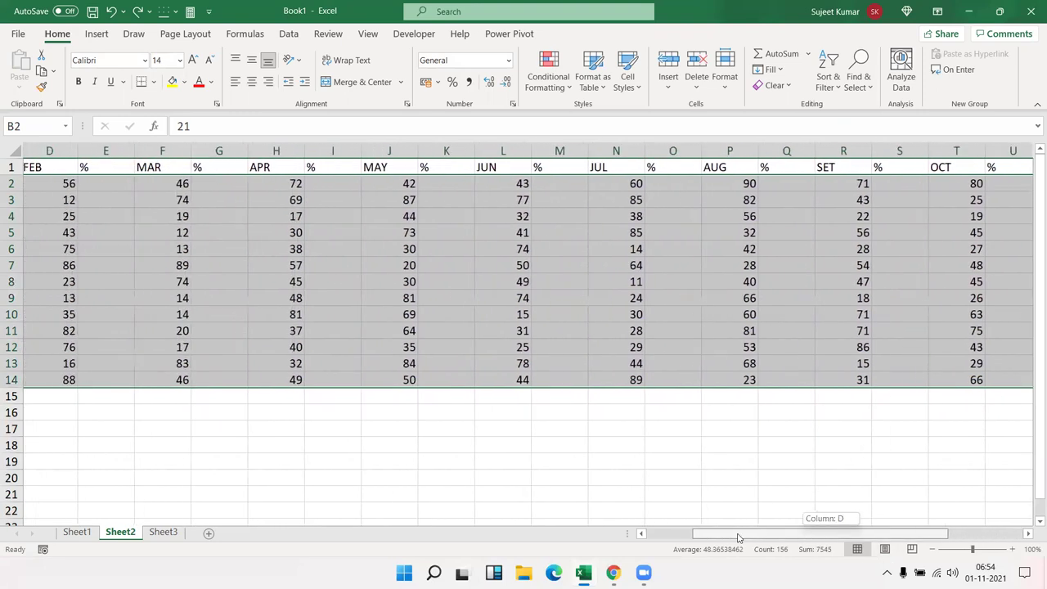
Select only the blank cells with Go To Special > Blanks.
left_click_drag(835, 537, 713, 537)
left_click(859, 77)
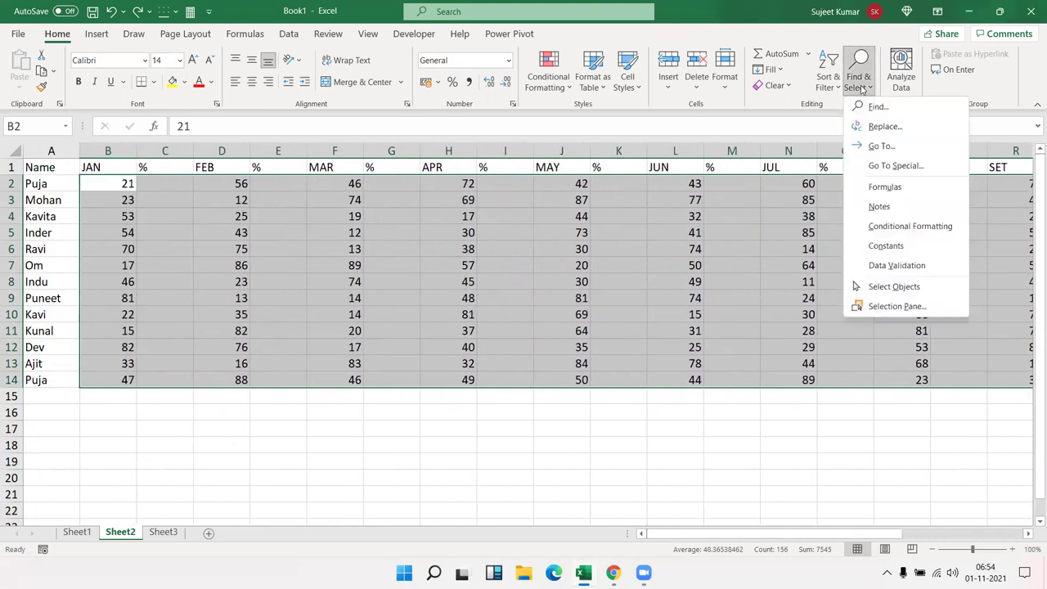
left_click(896, 166)
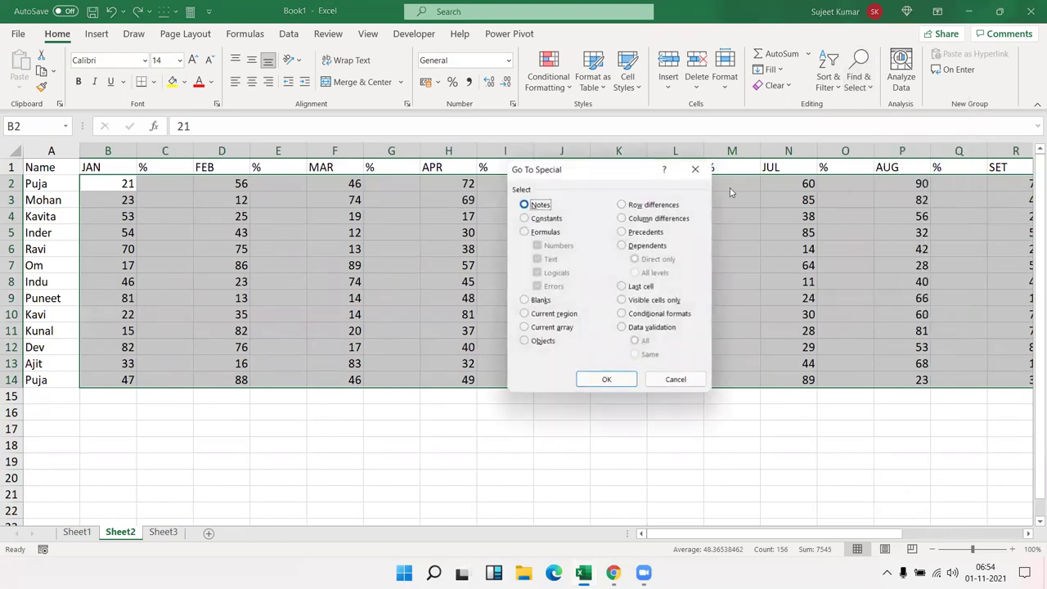
left_click(547, 305)
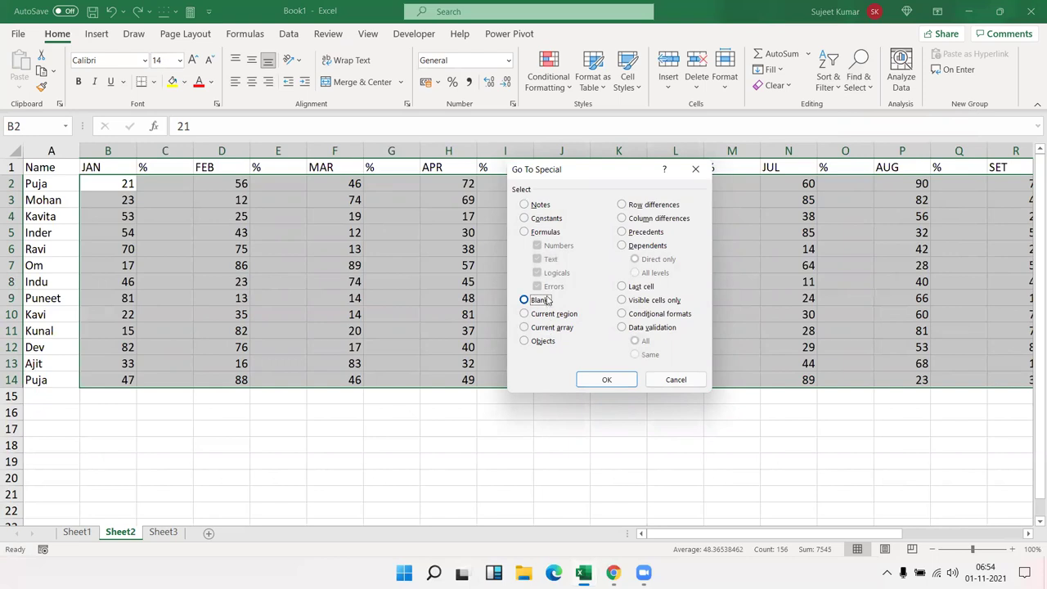
left_click(603, 379)
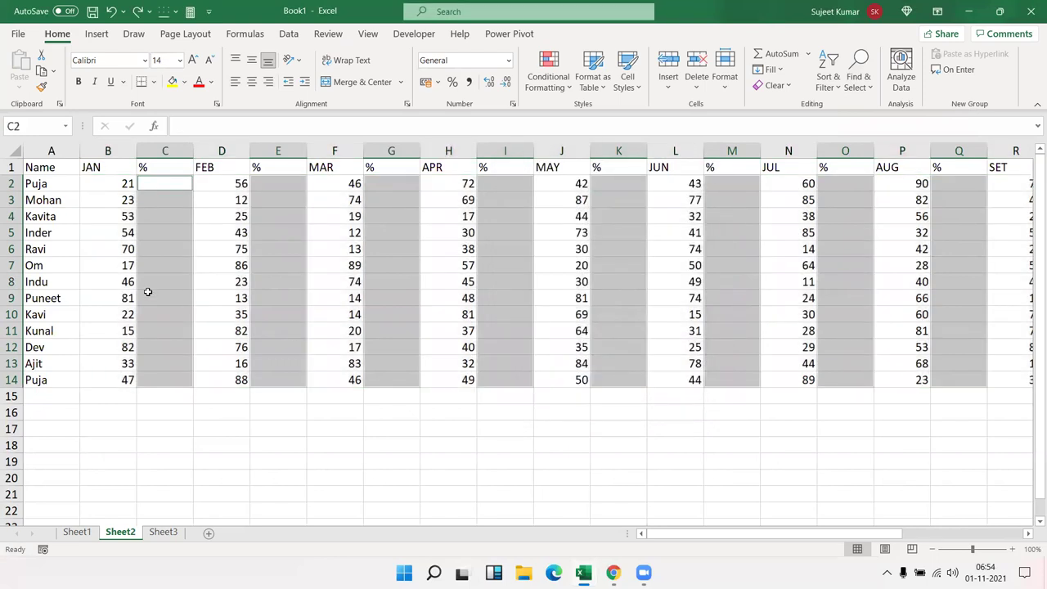
Start typing the formula =B2/70 in the active blank cell C2.
type("=")
key("Left")
type("/")
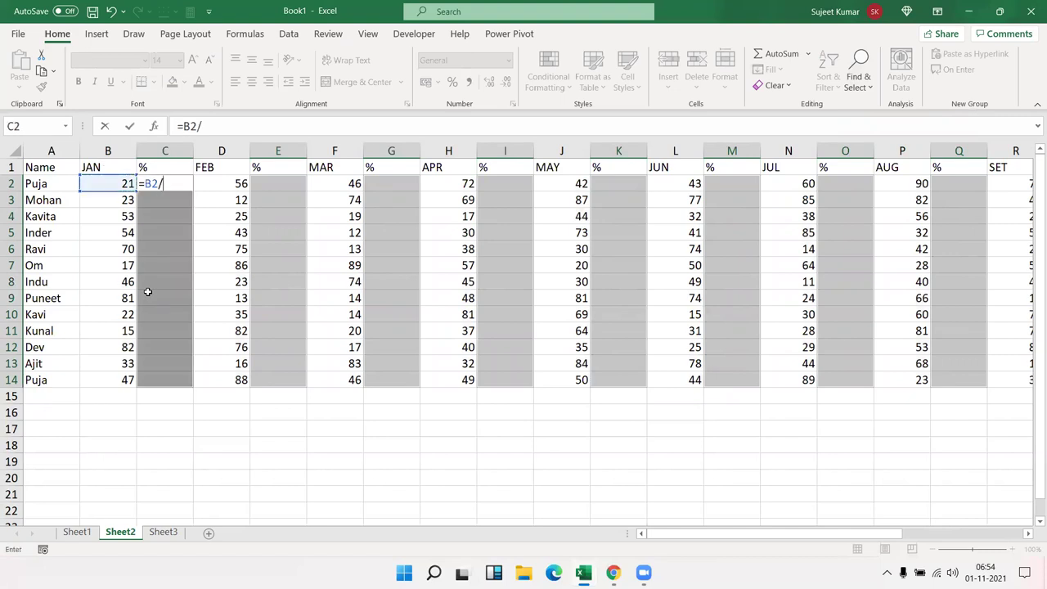
type("70")
On Sheet3, select D7:I16 and fill all 60 cells with 98 using Ctrl+Enter.
left_click(166, 532)
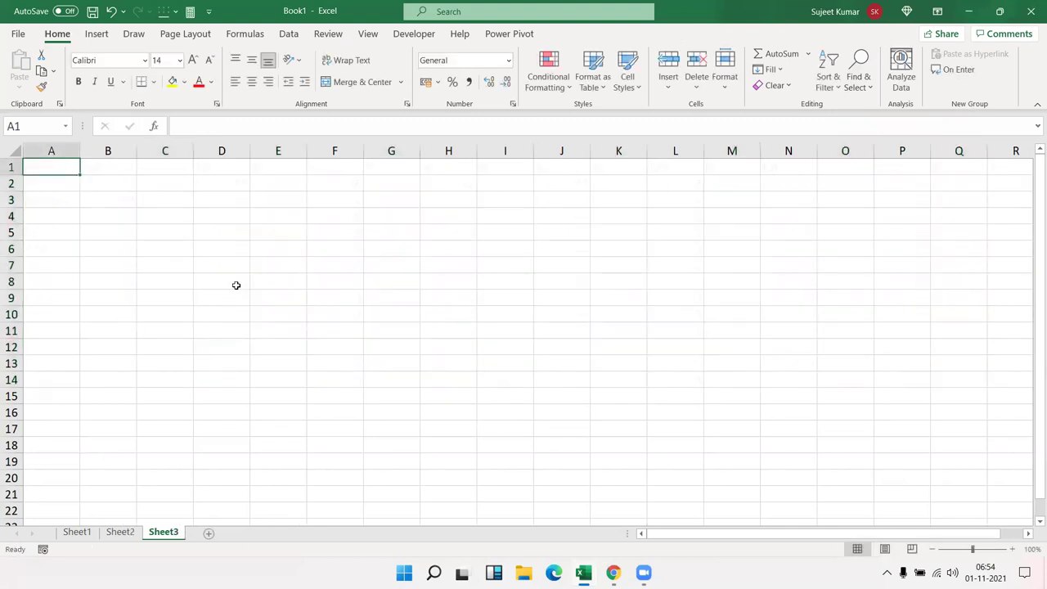
left_click_drag(227, 268, 524, 423)
type("25")
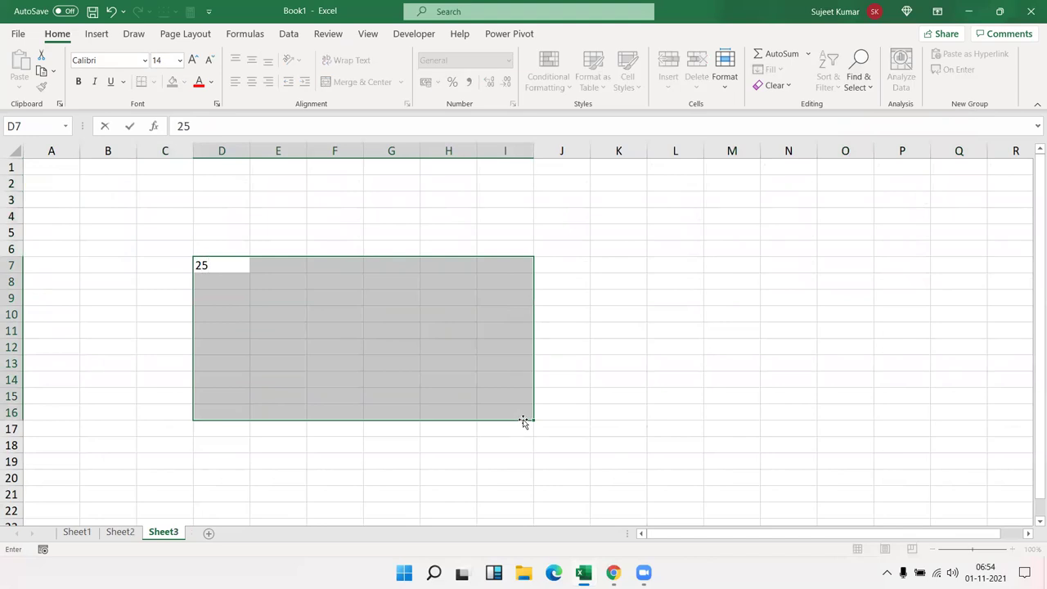
key("Return")
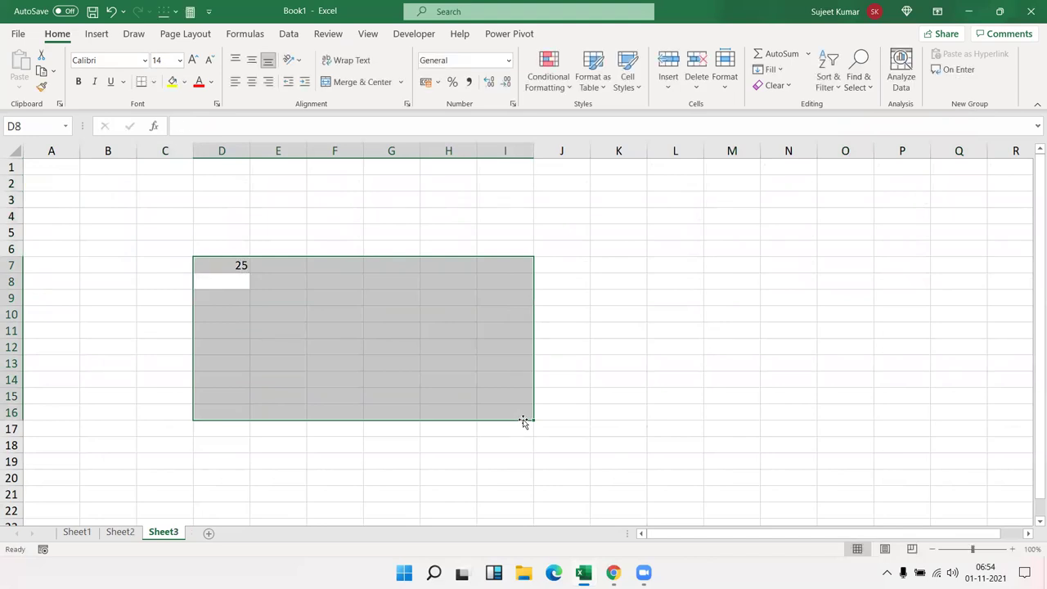
type("98")
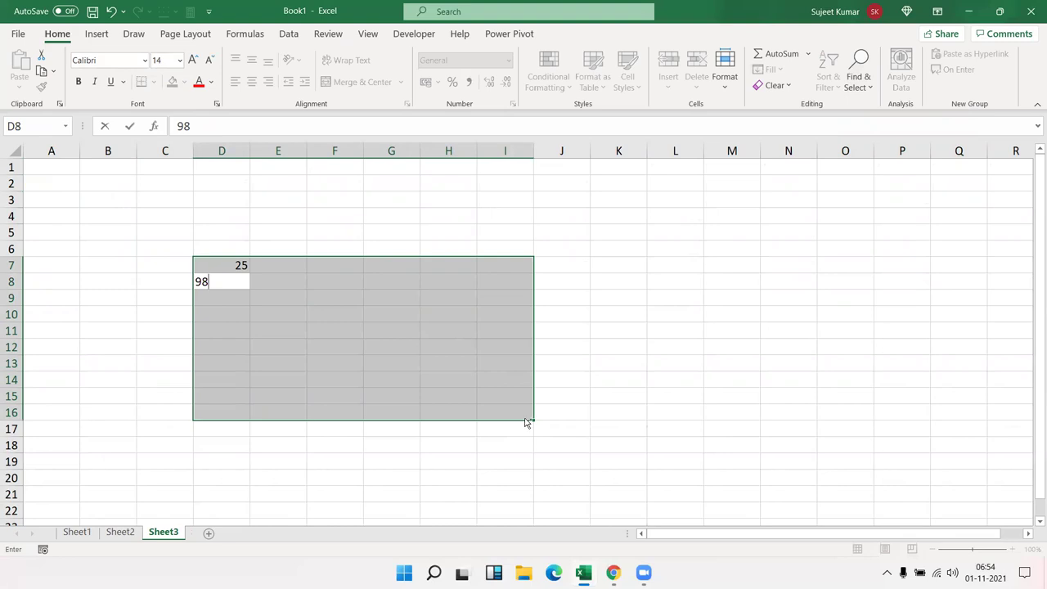
key("ctrl+Return")
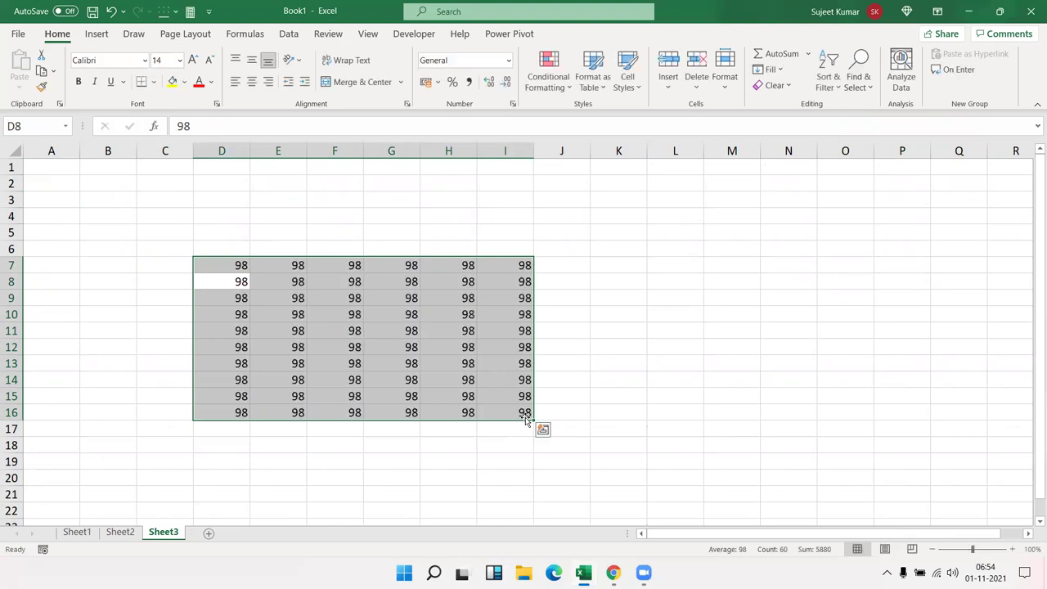
Back on Sheet2, enter =B2/70 into all selected blank % cells with Ctrl+Enter.
left_click(120, 532)
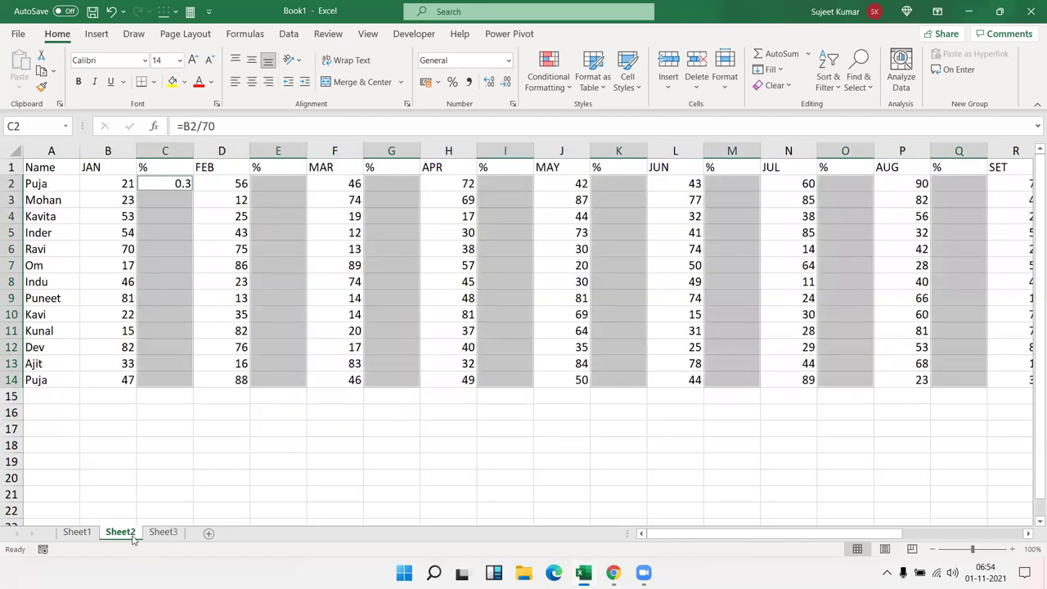
type("=")
key("Left")
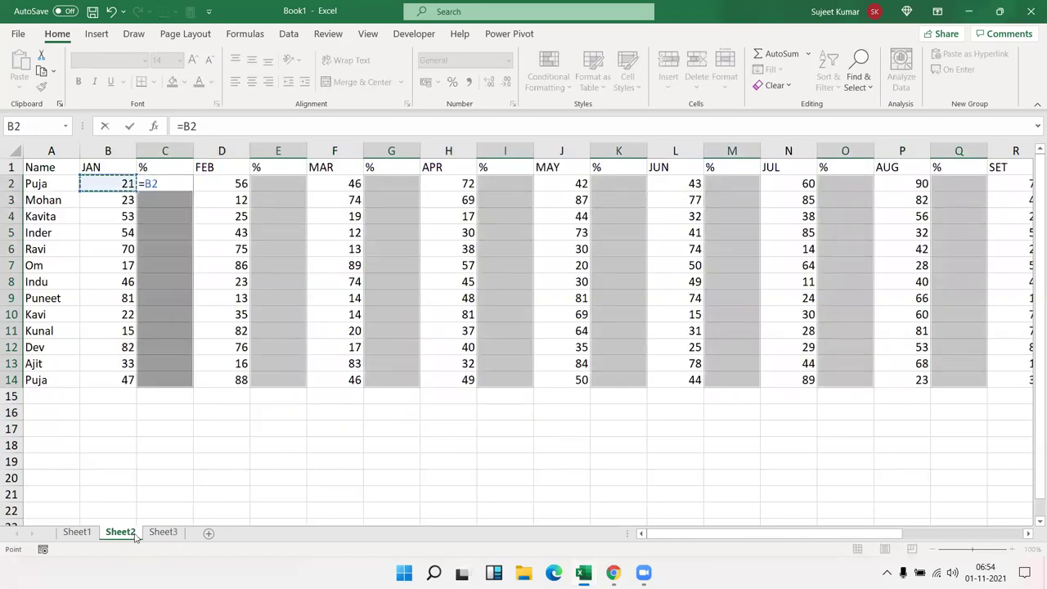
type("/70")
key("ctrl+Return")
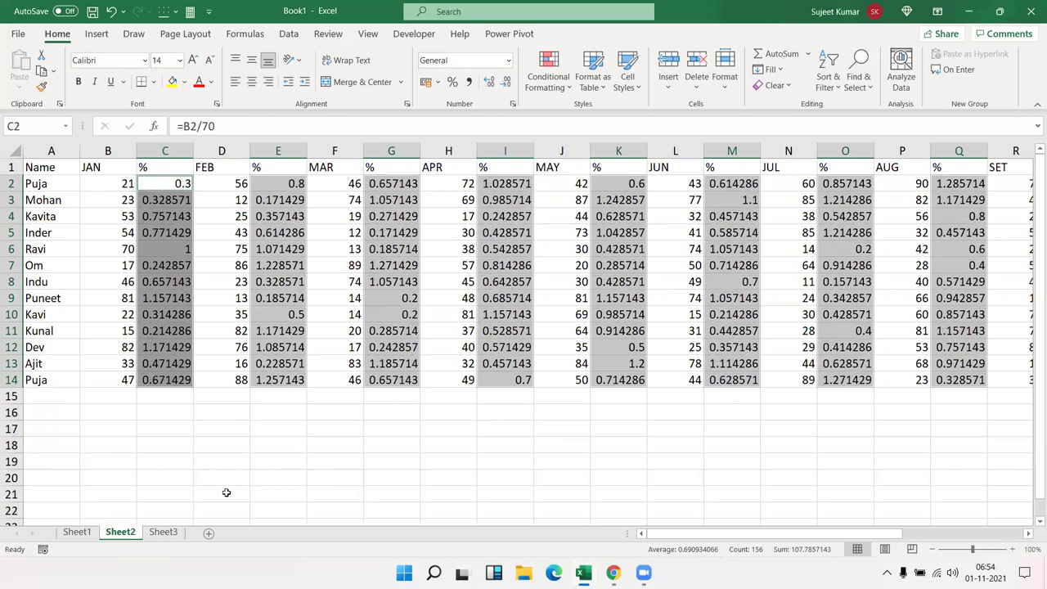
Format the % cells as Percent Style, check K4's formula, and switch to Chrome.
left_click(454, 89)
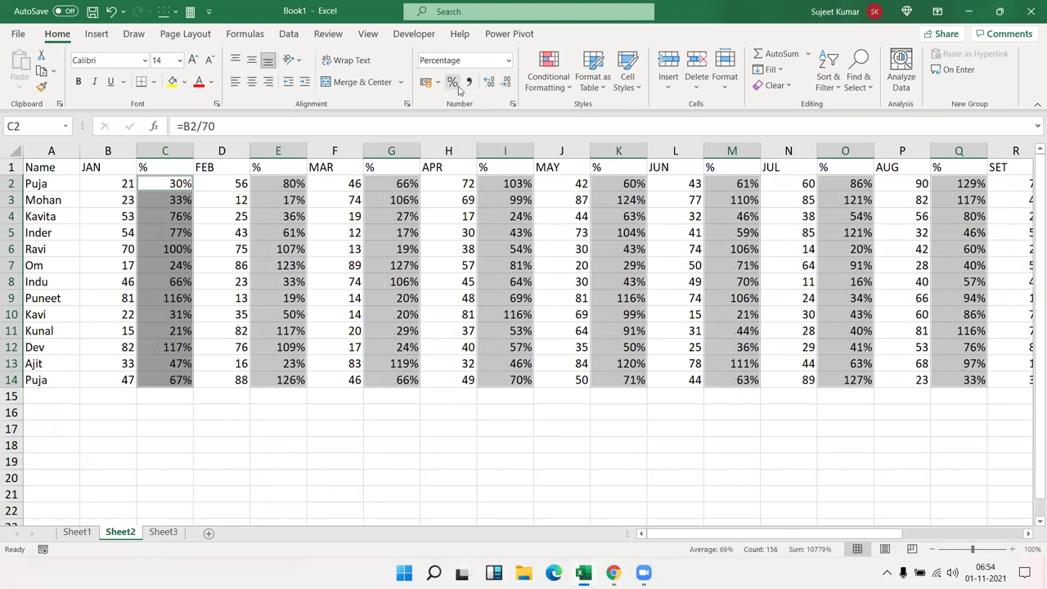
left_click(607, 216)
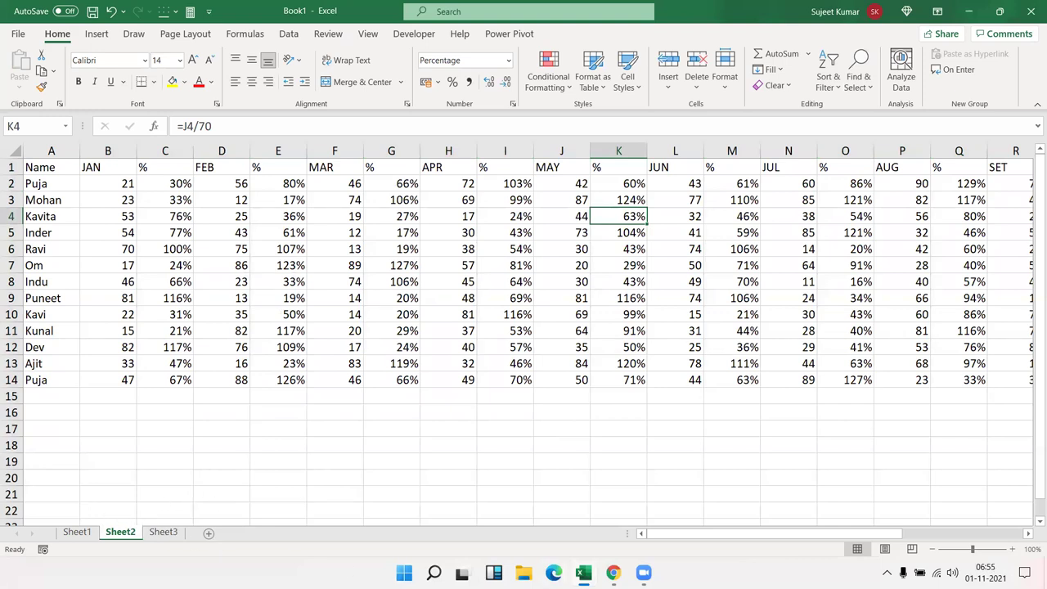
left_click(613, 573)
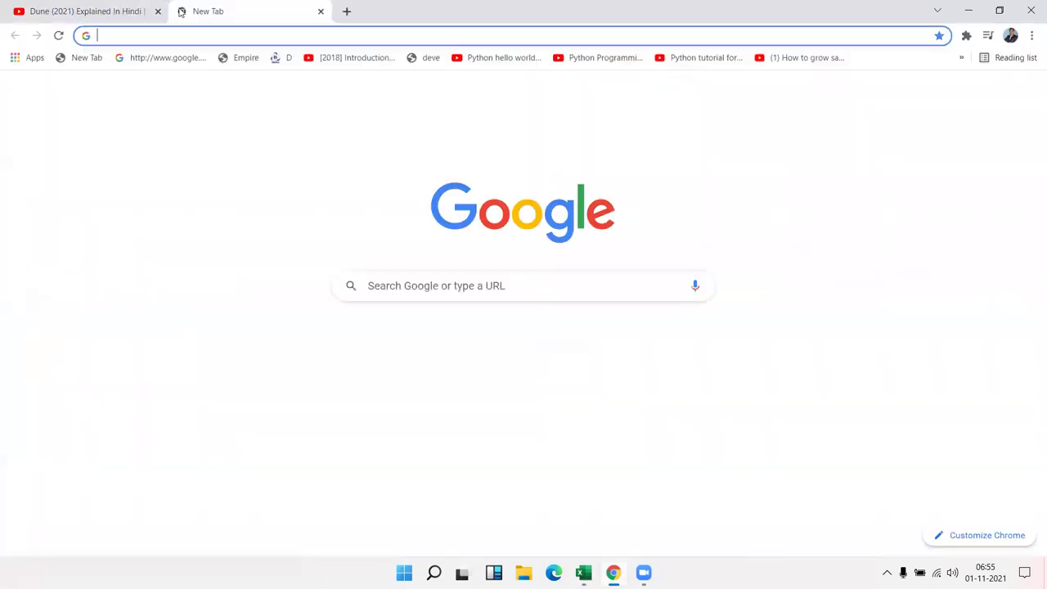
Load iptindia.com in a new tab, scroll its home page, and open another blank tab.
left_click(183, 11)
type("ip")
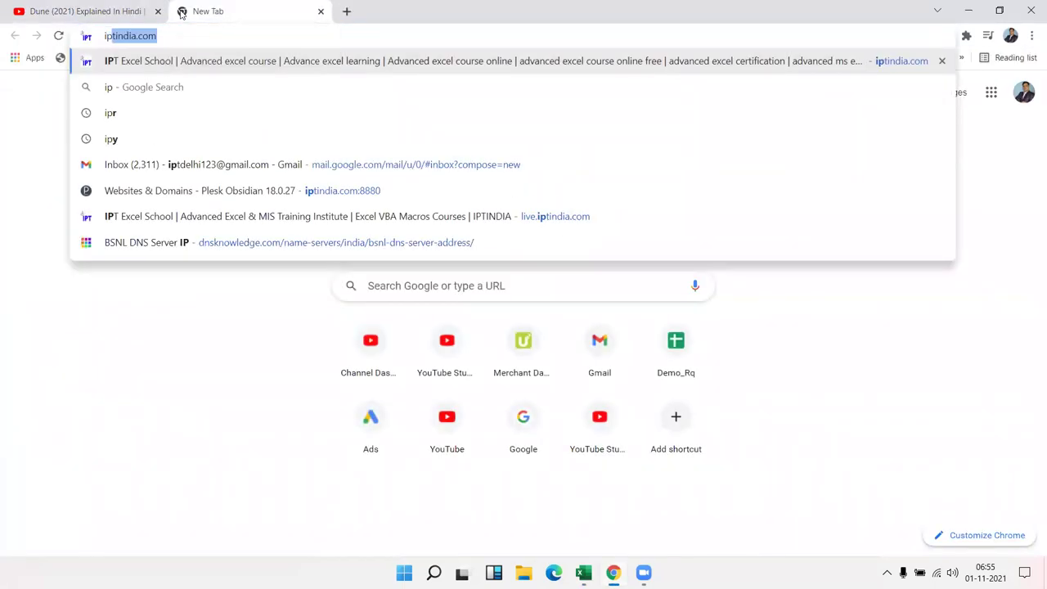
key("Return")
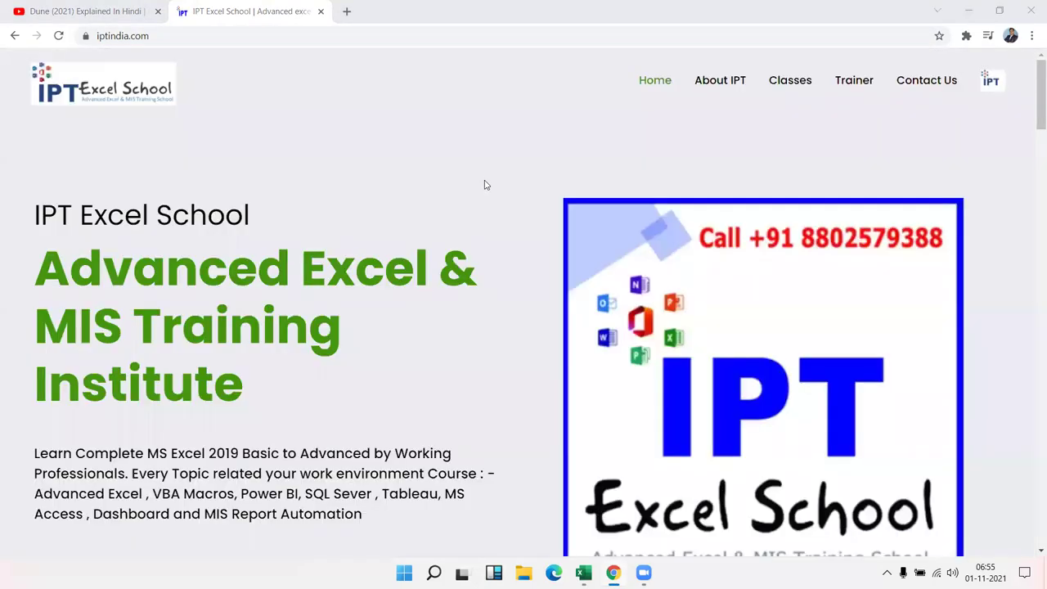
scroll(439, 207, "down", 6)
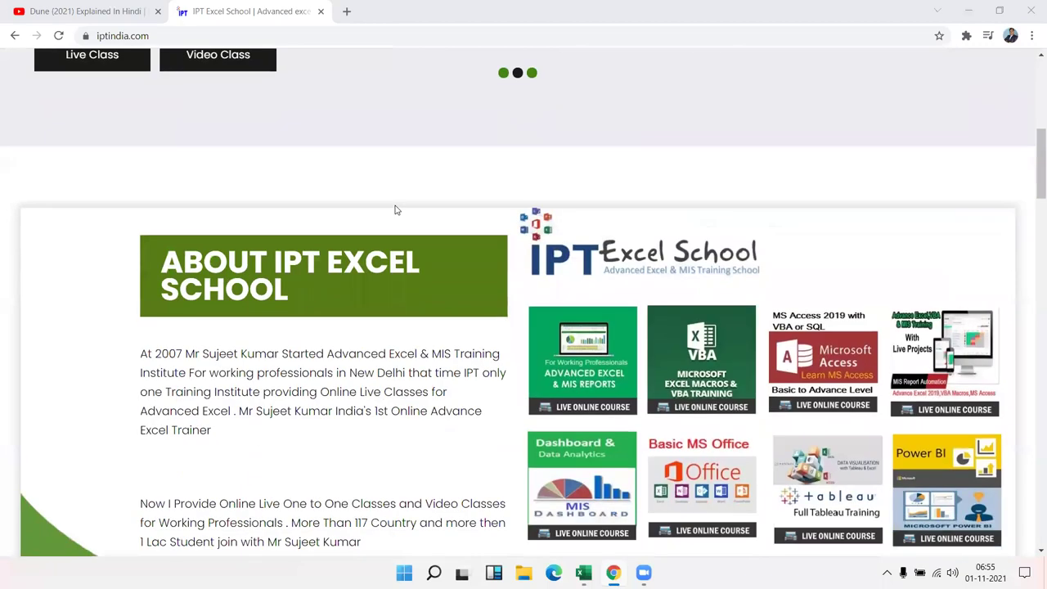
scroll(395, 211, "up", 6)
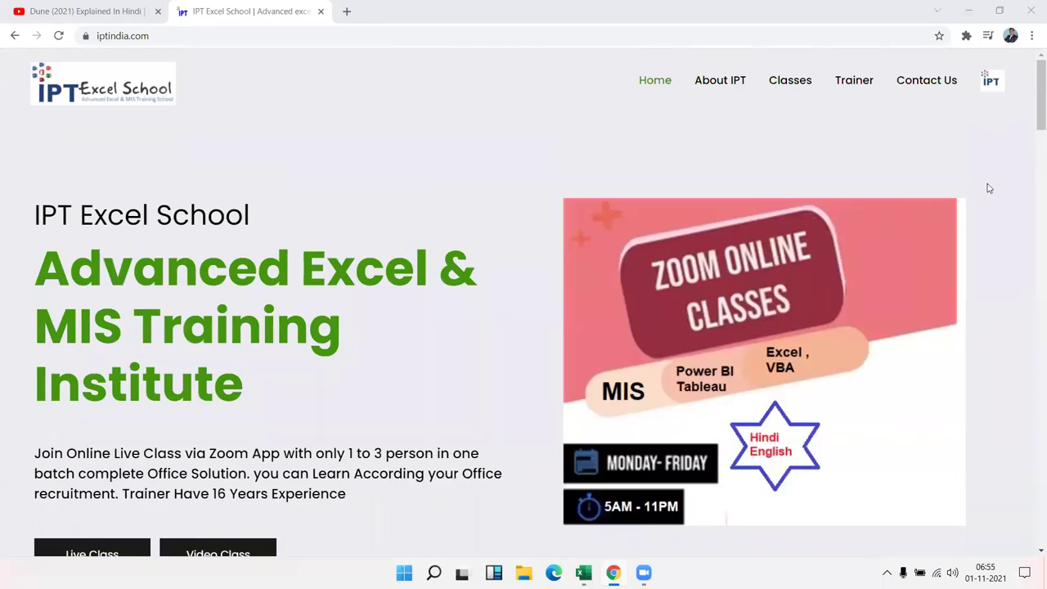
left_click_drag(1032, 123, 1033, 136)
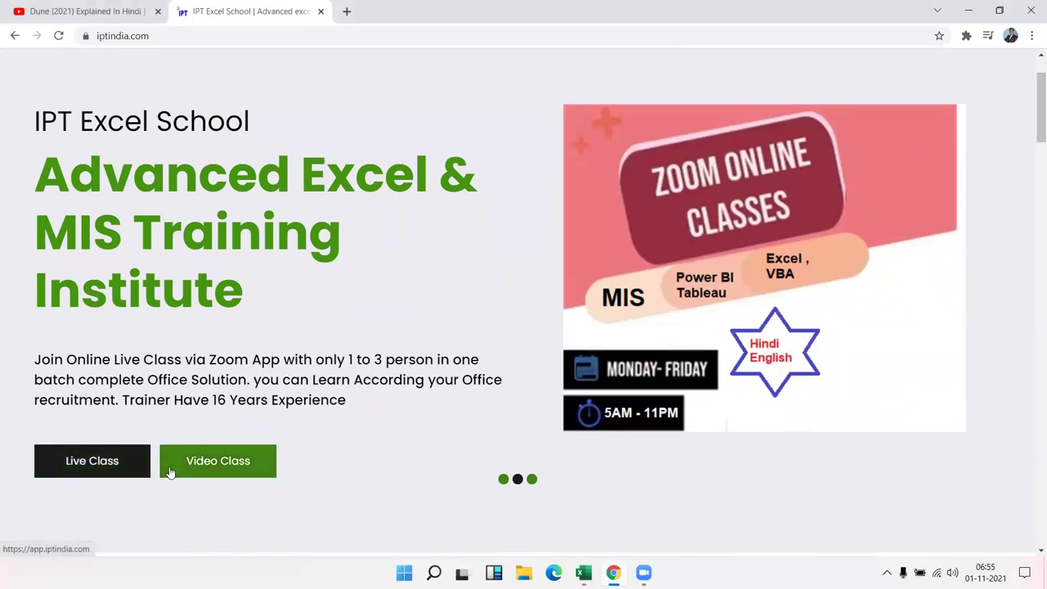
left_click(347, 12)
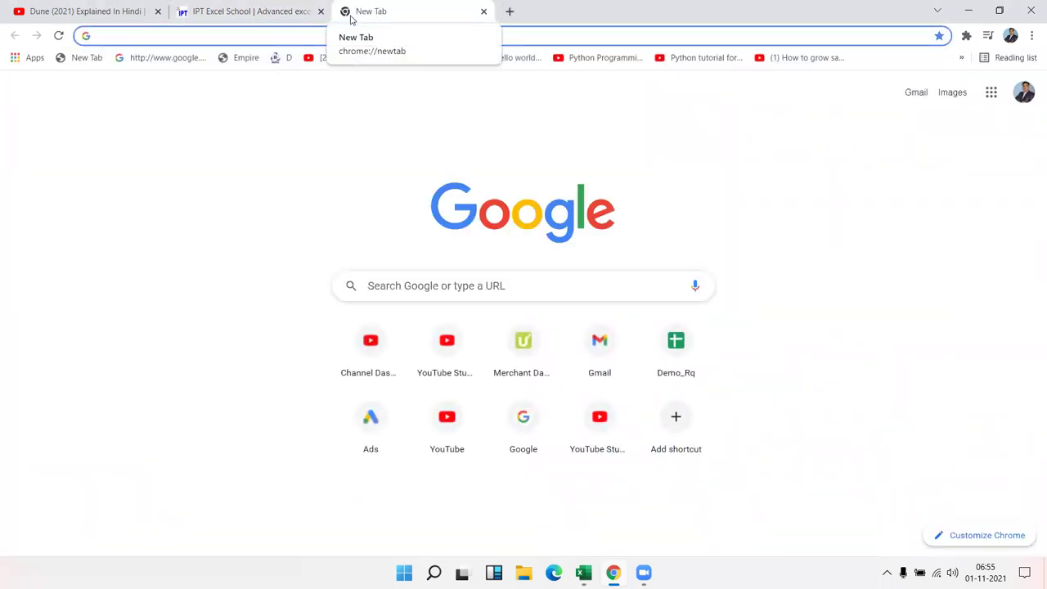
Load the Google Play page for the EXCEL MIS TRAINING app from the 'pl' suggestion.
type("st")
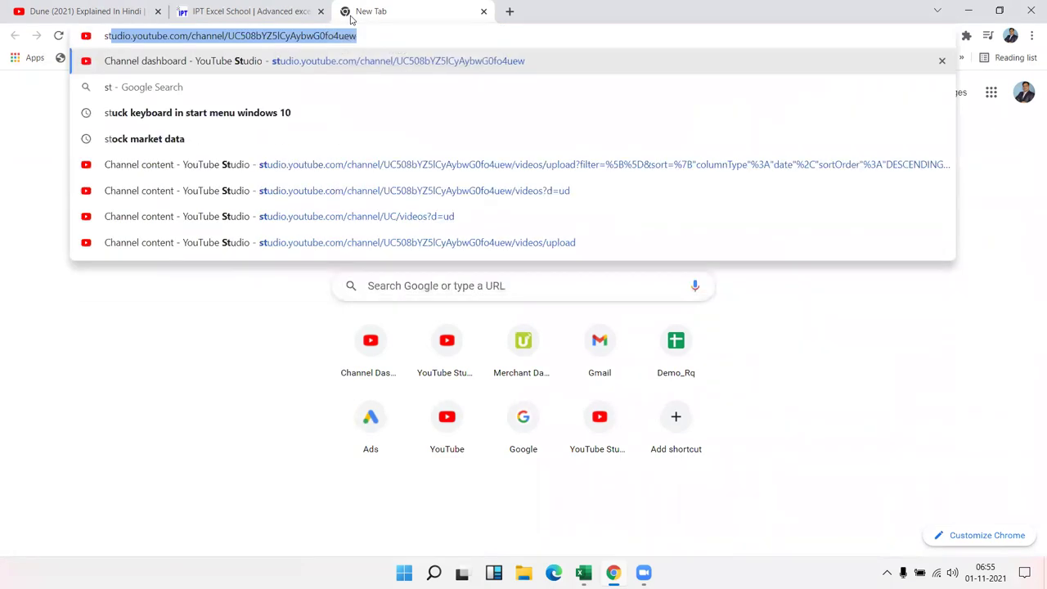
key("BackSpace")
key("BackSpace")
key("BackSpace")
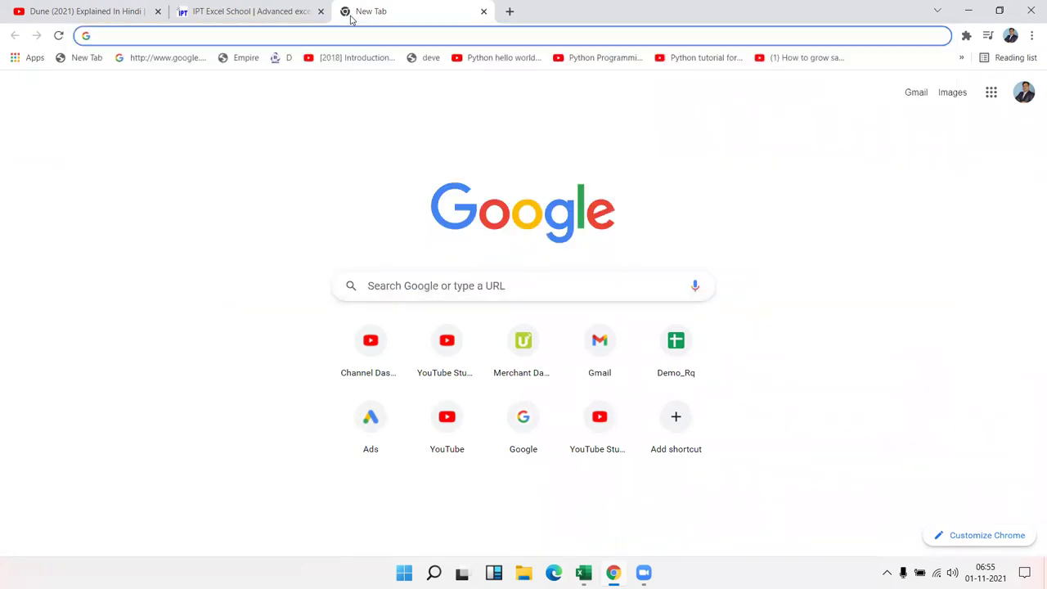
type("st")
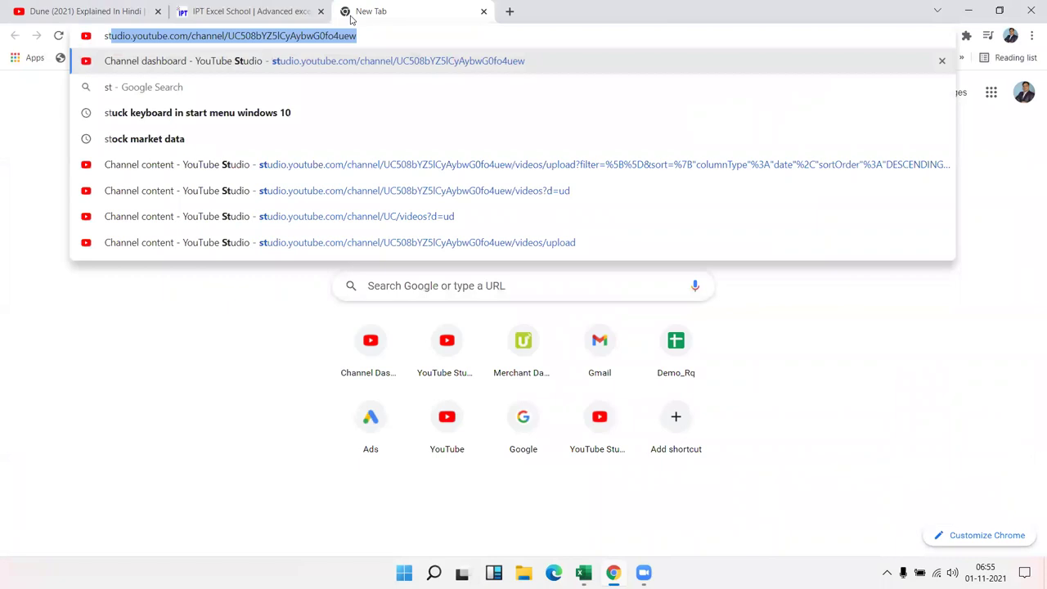
type("o")
key("BackSpace")
key("BackSpace")
key("BackSpace")
key("BackSpace")
type("pl")
key("Return")
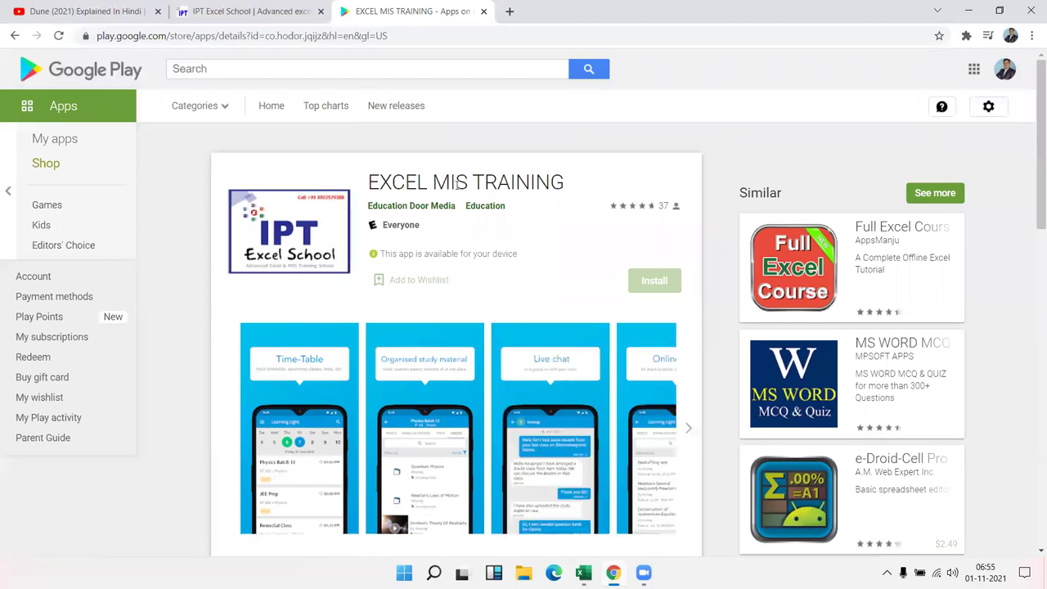
Open app.iptindia.com's All Batches page in a new tab.
left_click(270, 13)
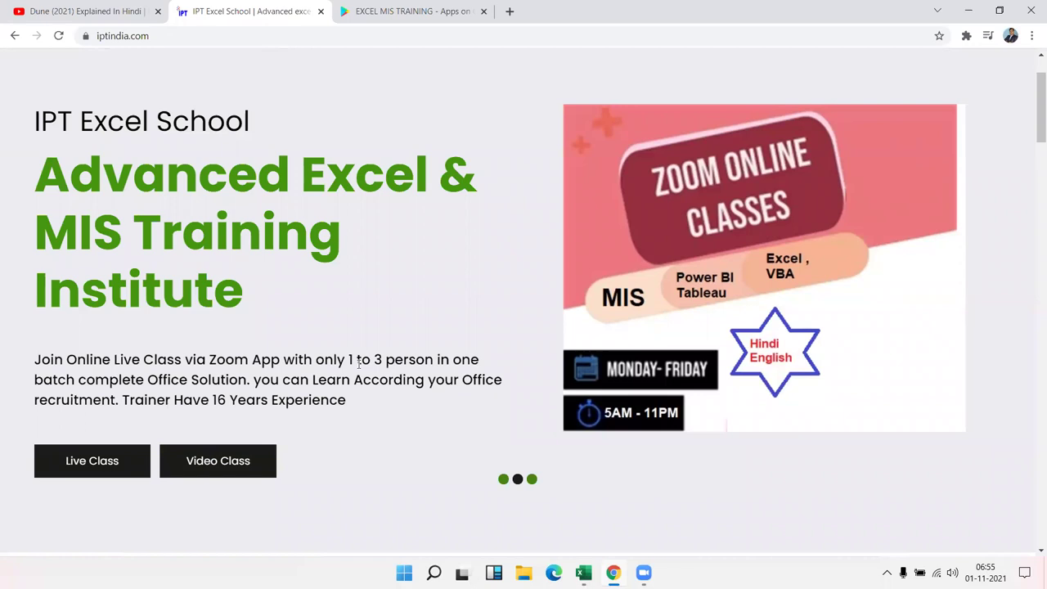
left_click(510, 12)
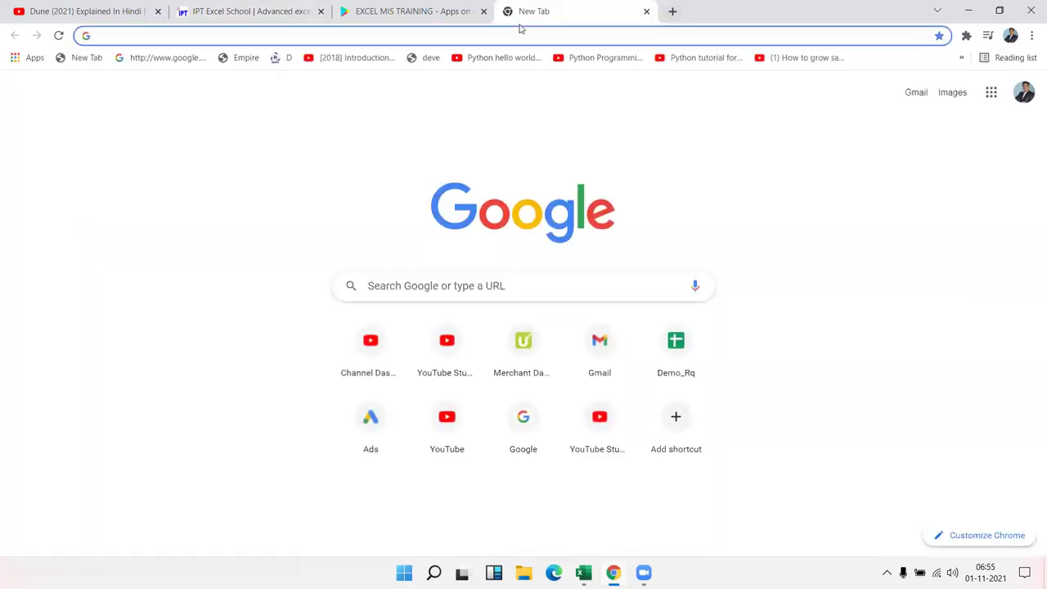
type("app.iptindia.com")
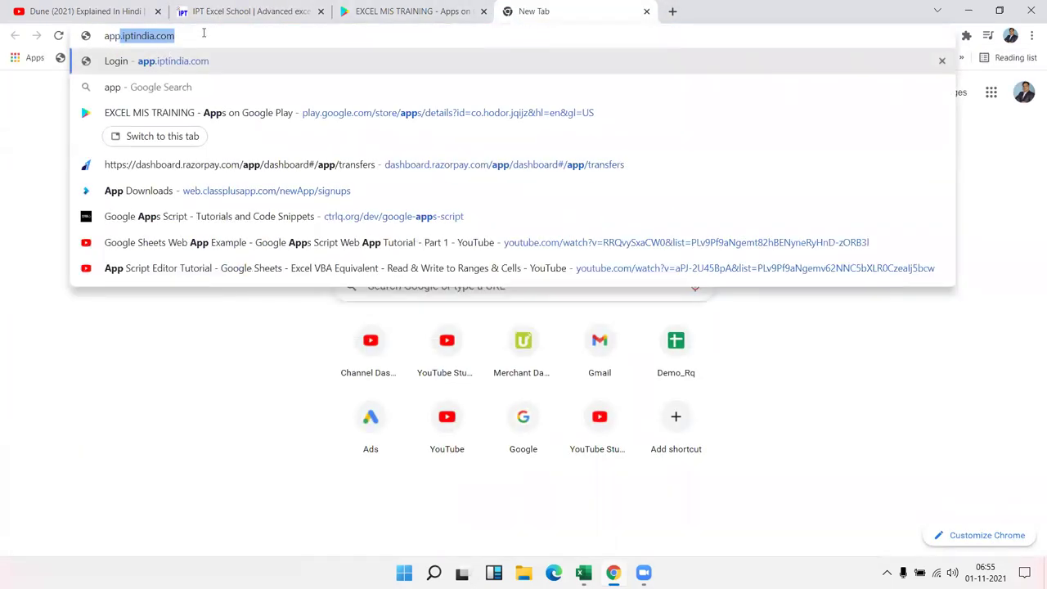
left_click(211, 33)
key("ctrl+a")
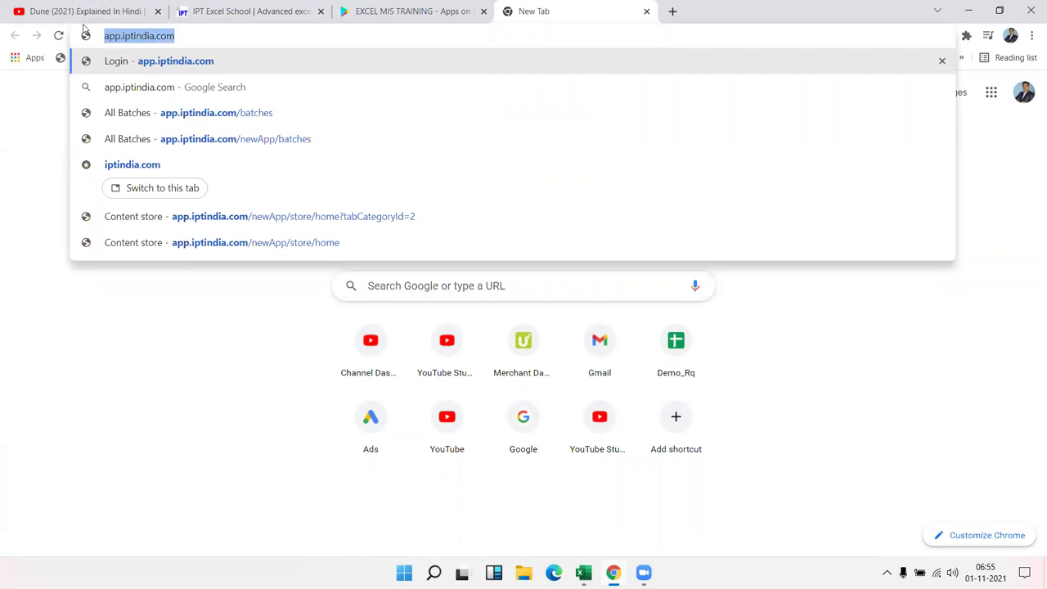
key("Return")
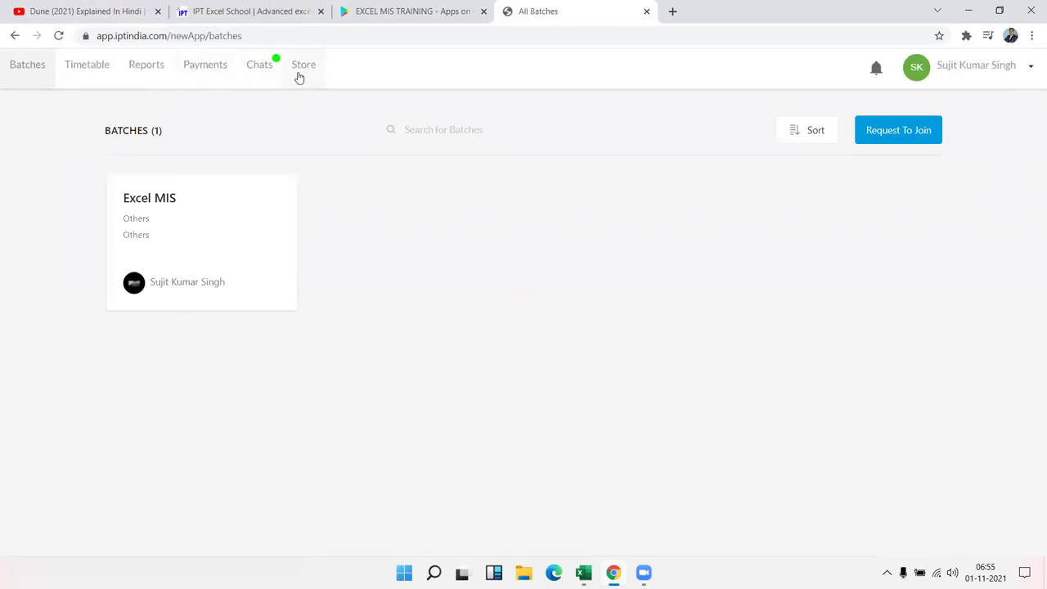
Open the Store page and browse the 14 course cards with topic filters and prices.
left_click(297, 76)
scroll(397, 372, "down", 5)
scroll(397, 372, "down", 3)
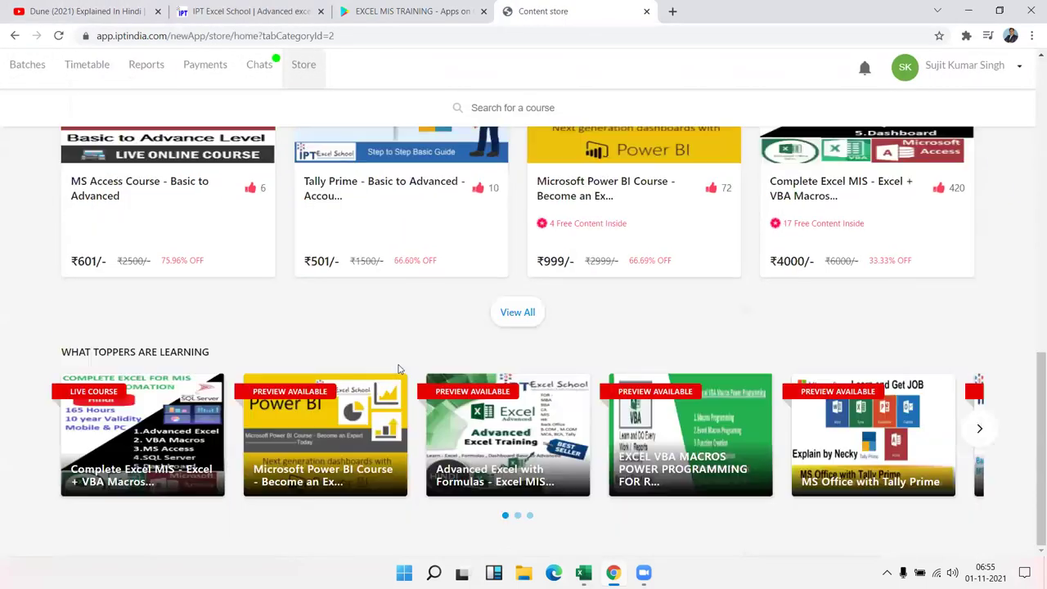
scroll(417, 362, "up", 10)
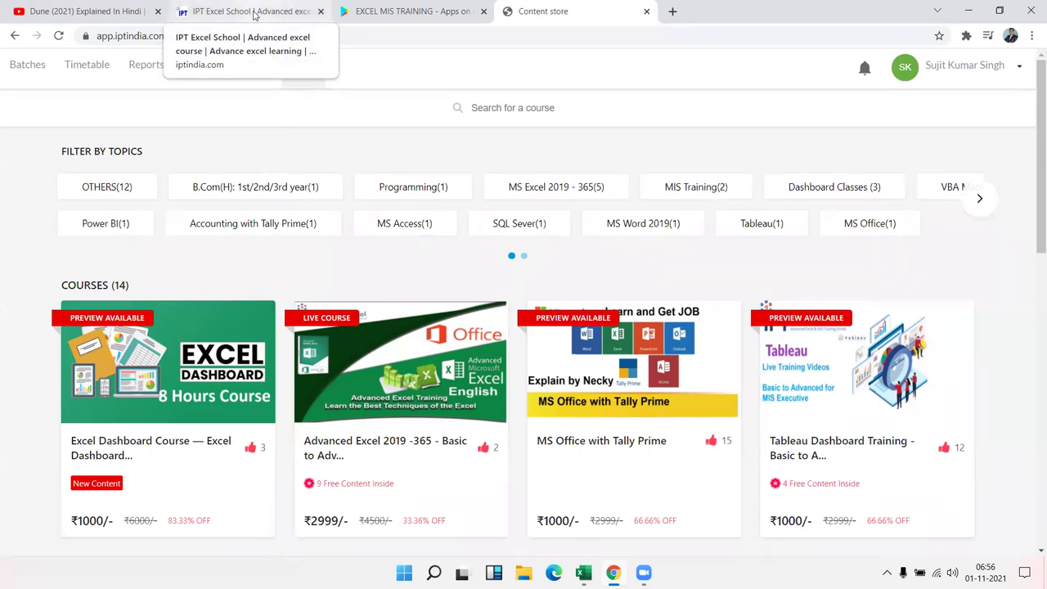
Return to the IPT Excel School tab, open Live Class and browse the live.iptindia.com course grid.
left_click(253, 16)
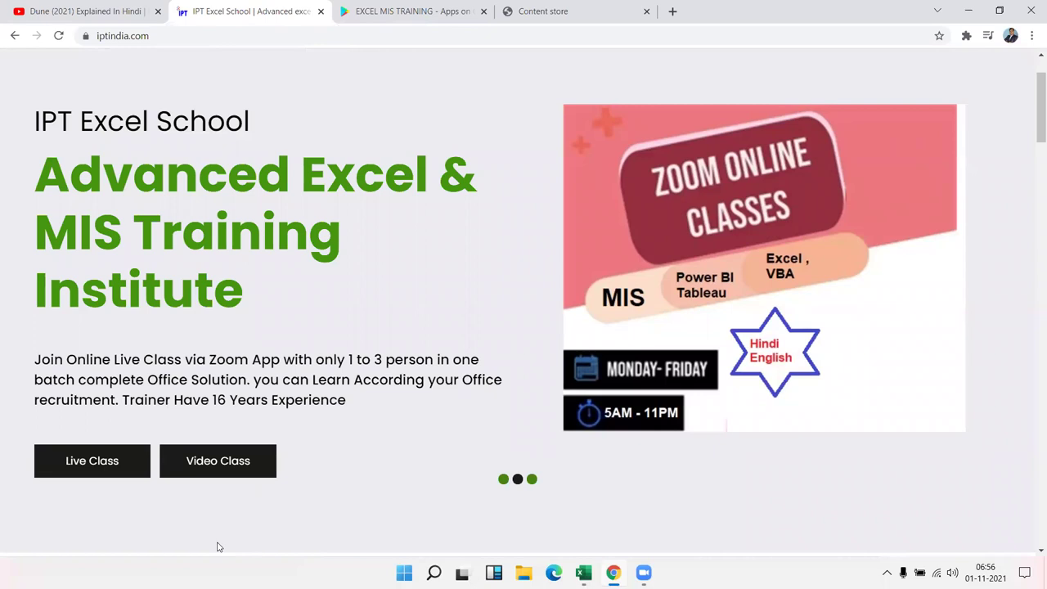
left_click(121, 470)
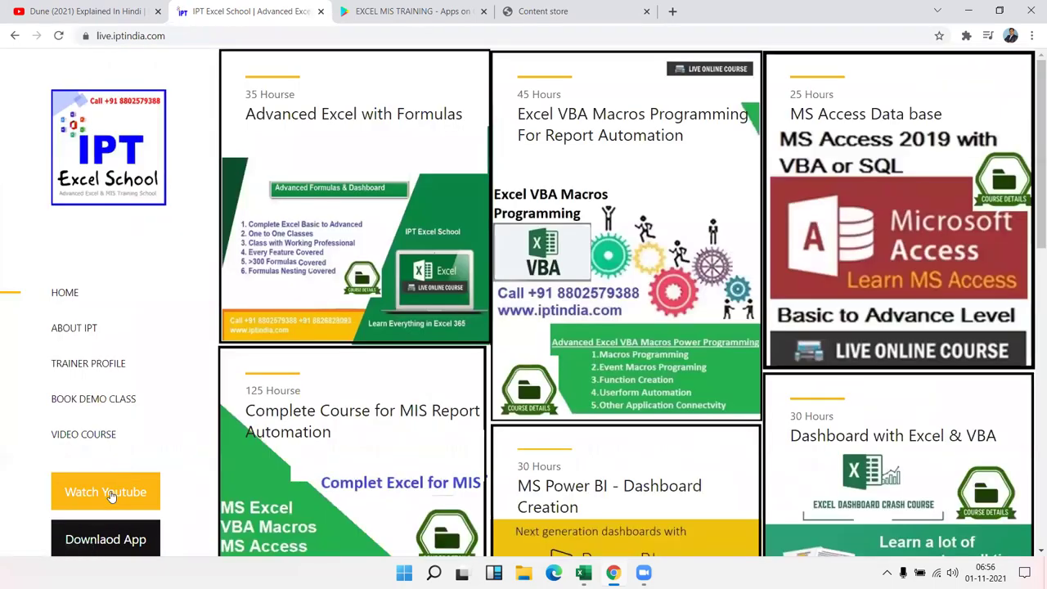
scroll(639, 439, "down", 6)
scroll(702, 439, "down", 4)
scroll(702, 442, "up", 10)
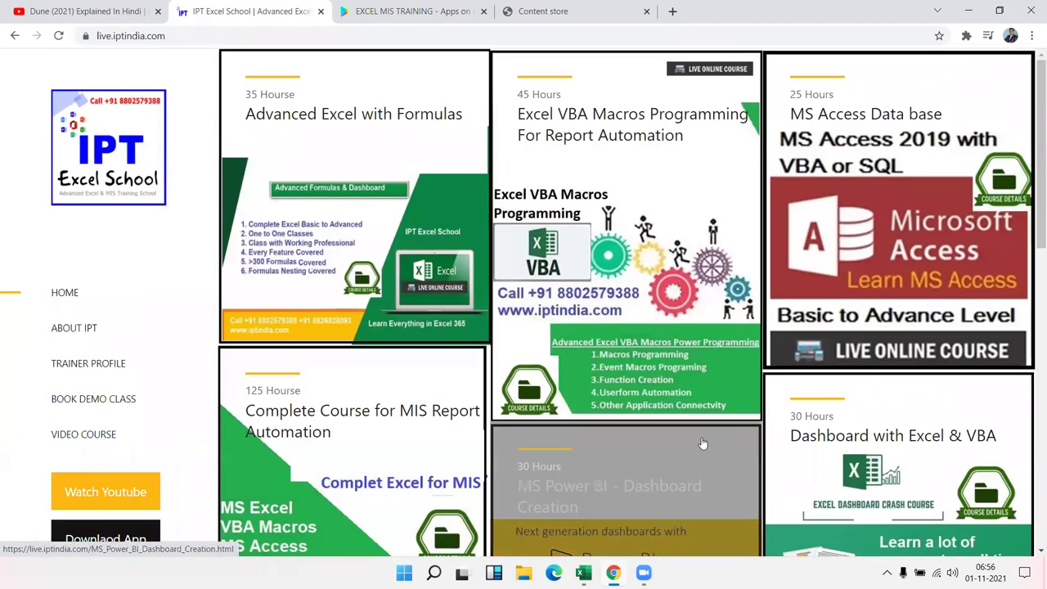
scroll(582, 413, "down", 6)
scroll(565, 418, "up", 6)
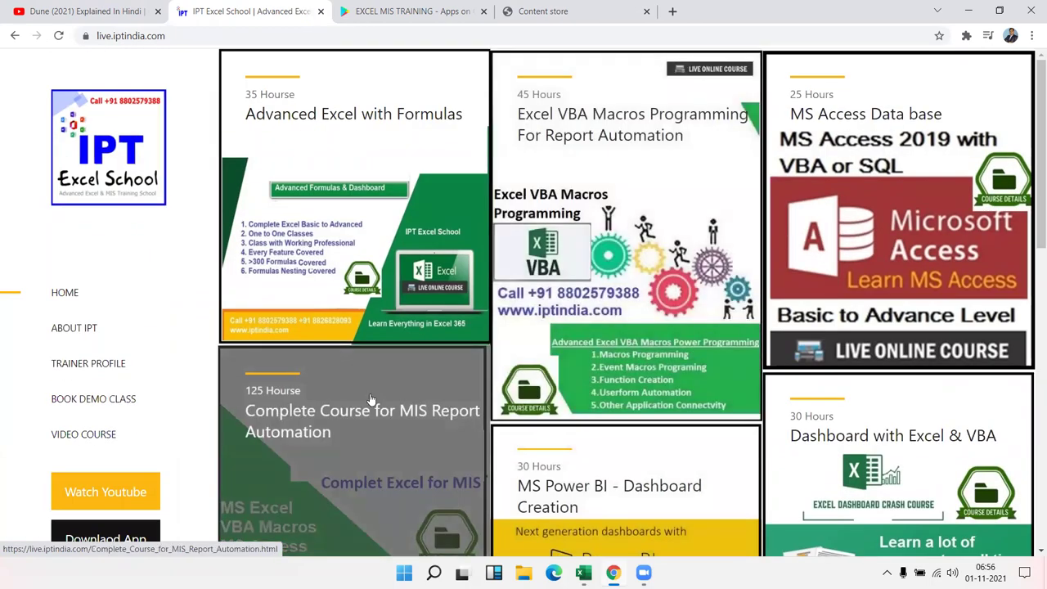
scroll(371, 398, "down", 6)
scroll(339, 281, "up", 6)
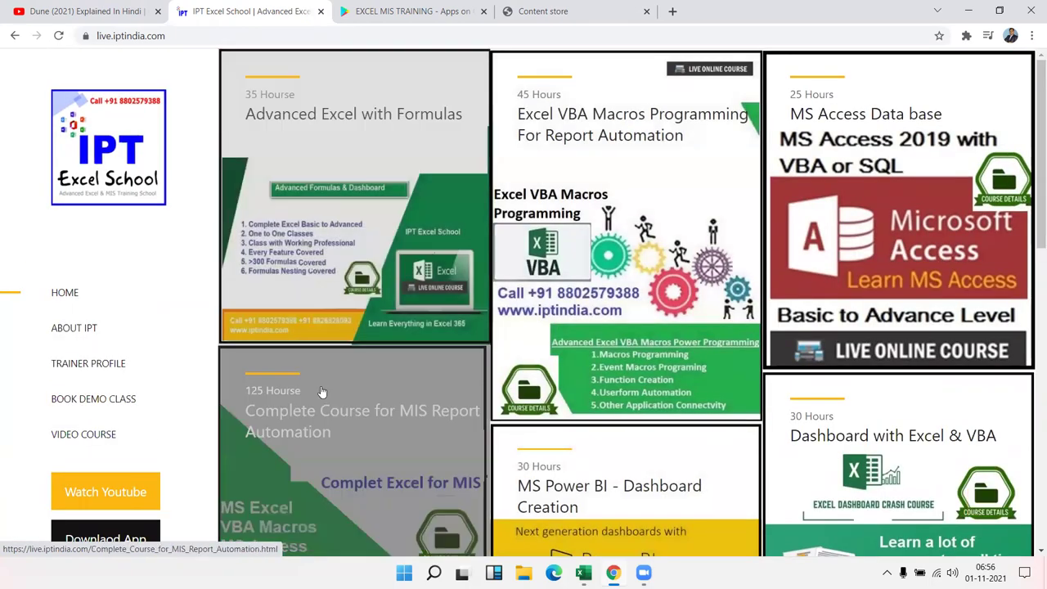
left_click_drag(1034, 233, 1032, 294)
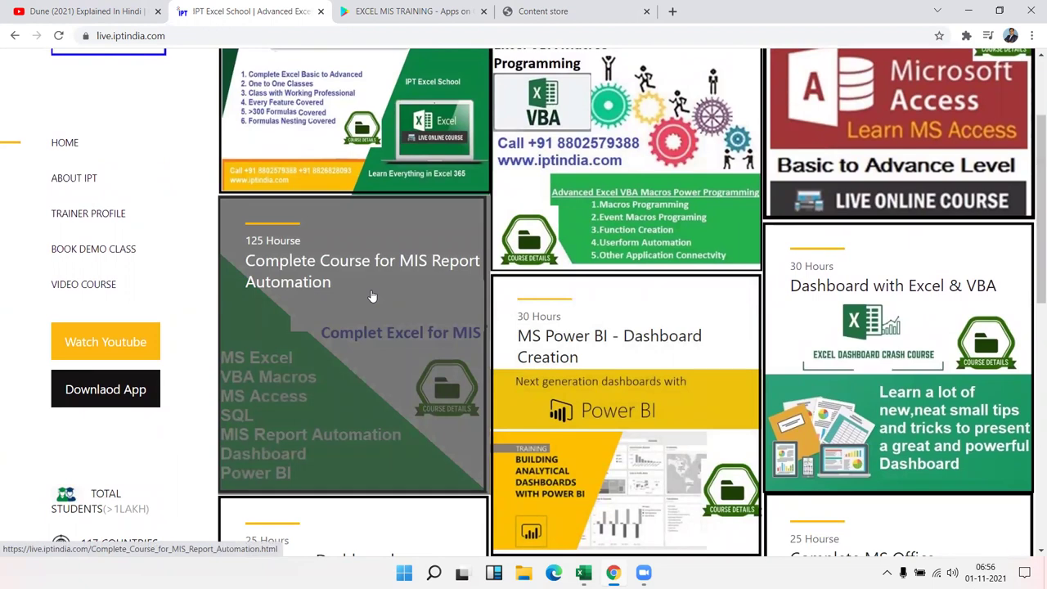
Open the MIS Report Automation course page, review its contents table and view the MS Access details PDF.
left_click(372, 296)
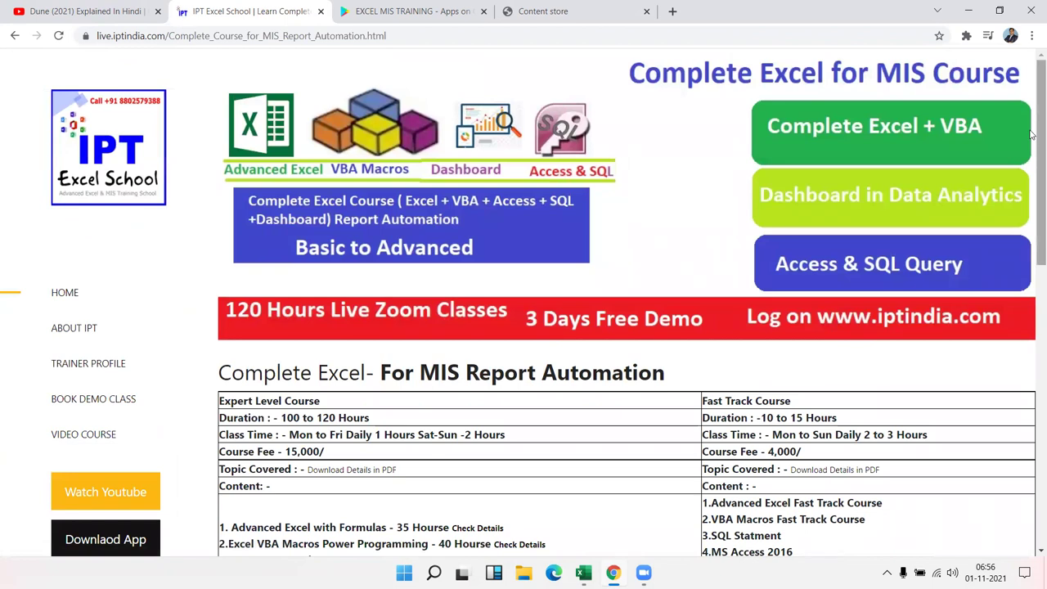
scroll(1032, 135, "down", 1)
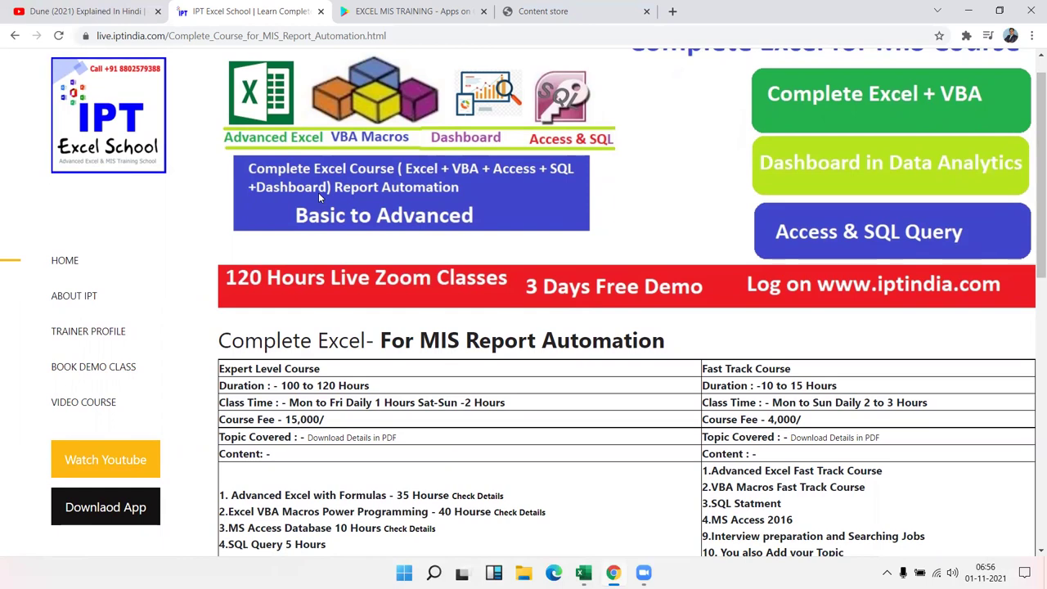
left_click_drag(1032, 183, 1031, 270)
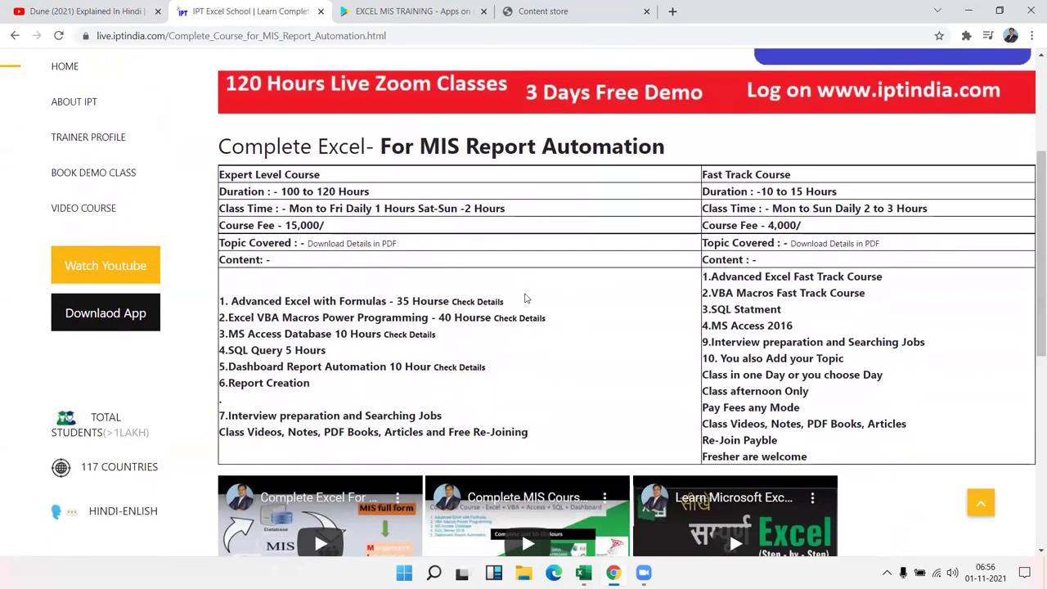
triple_click(412, 301)
triple_click(404, 318)
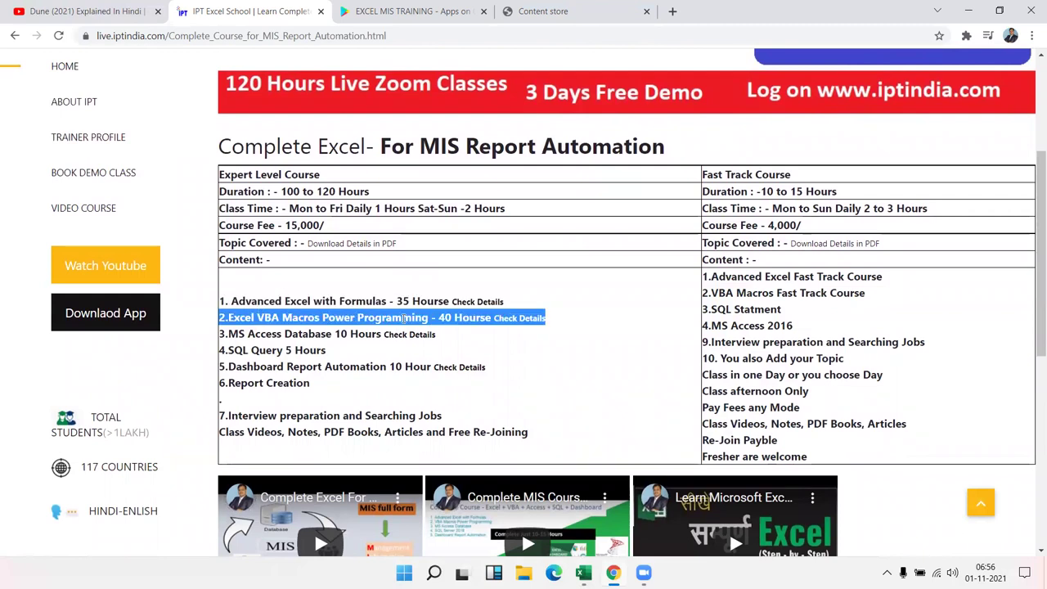
left_click(409, 336)
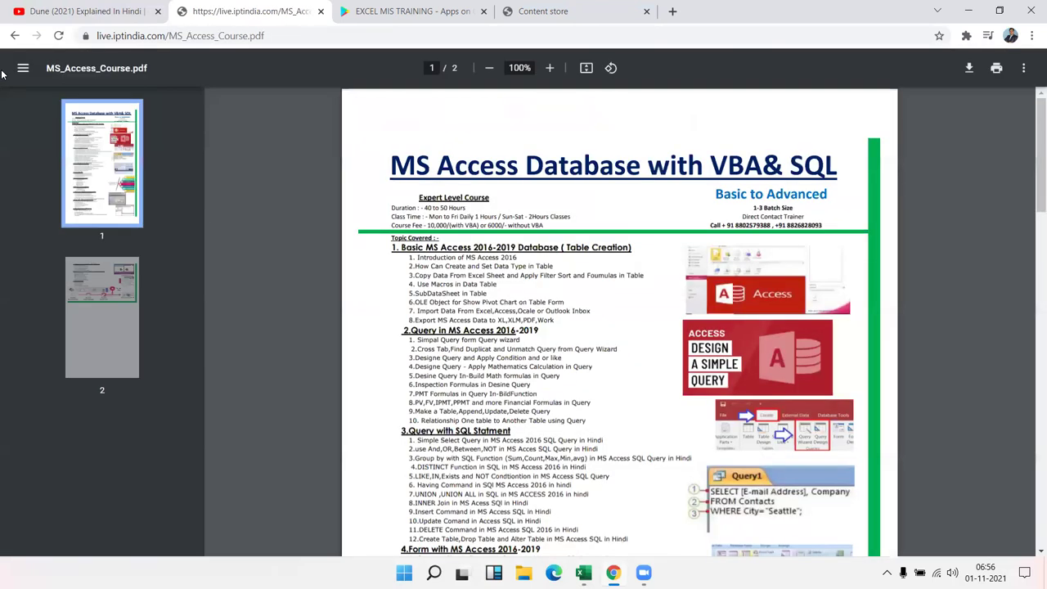
left_click(14, 35)
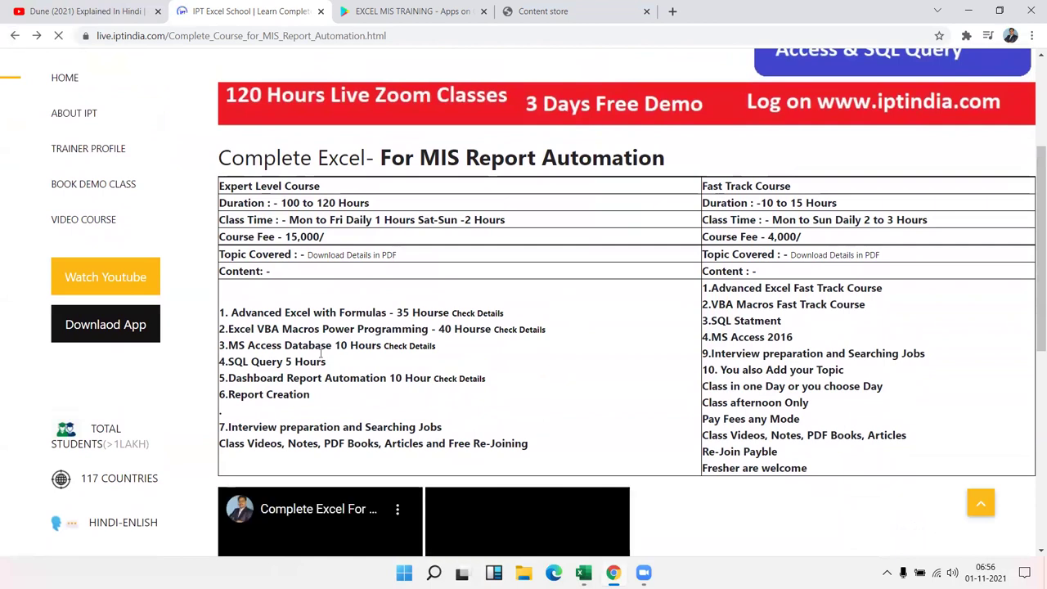
Highlight the SQL Query 5 Hours, Dashboard Report Automation and 6.Report Creation content lines.
triple_click(311, 361)
left_click(312, 379)
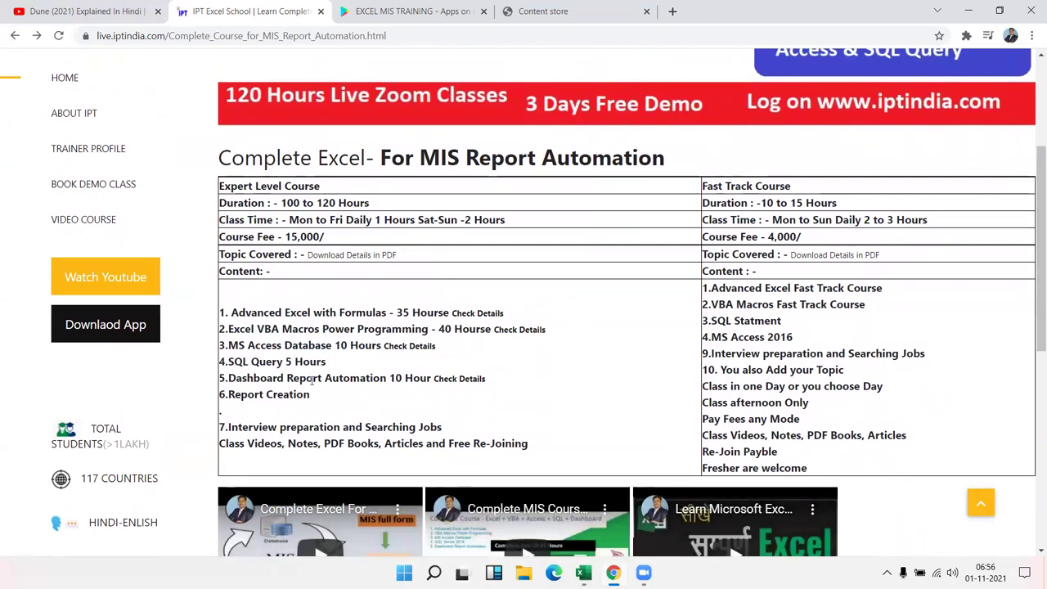
triple_click(312, 379)
left_click(267, 400)
triple_click(266, 400)
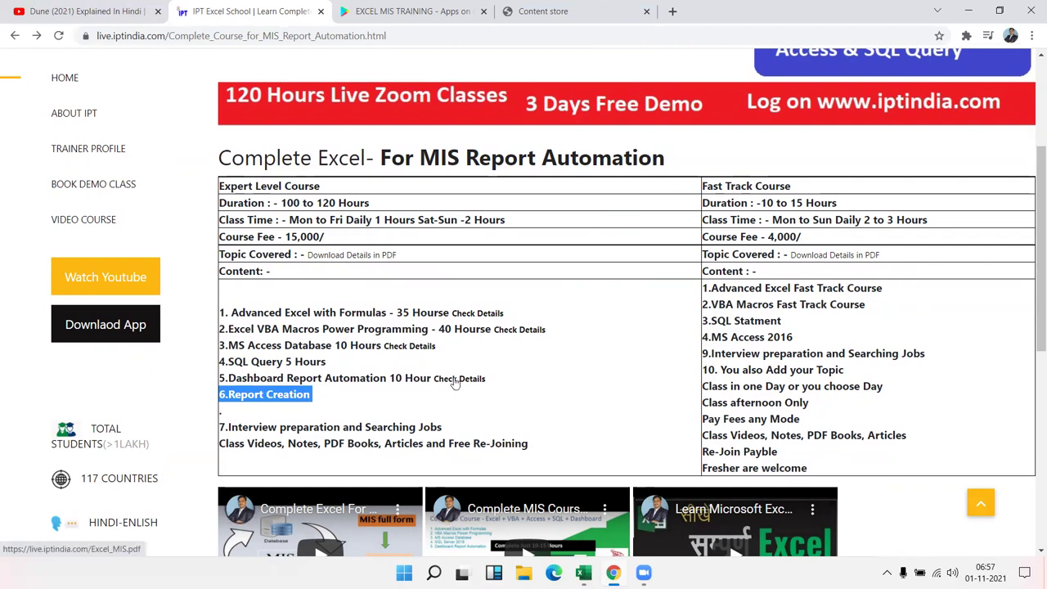
left_click(562, 368)
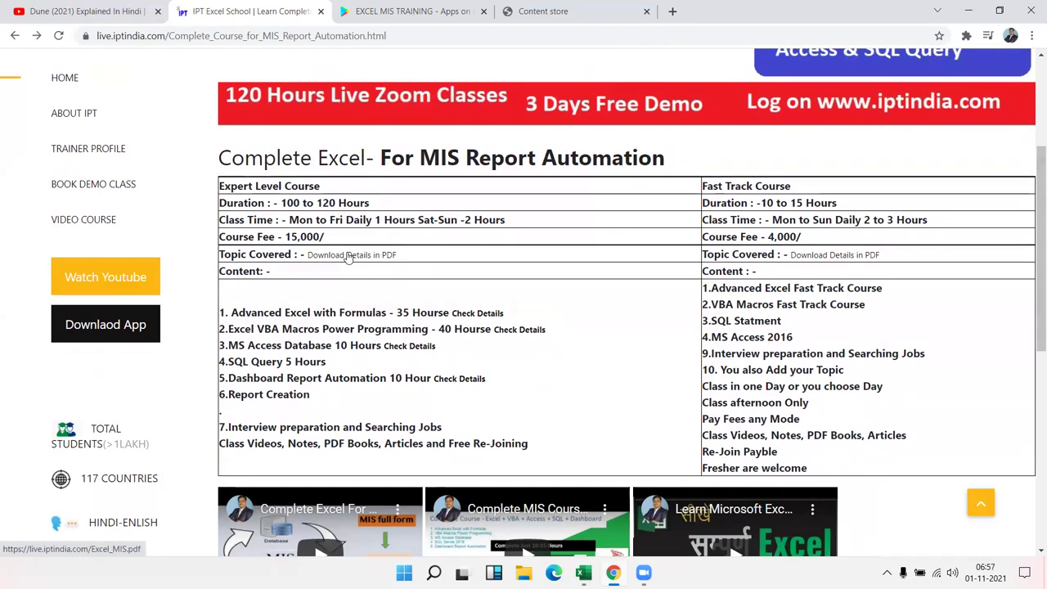
Open the Excel_MIS.pdf syllabus and highlight the Advanced Excel with Formulas, Part 2 and Part 3 headings.
left_click(356, 258)
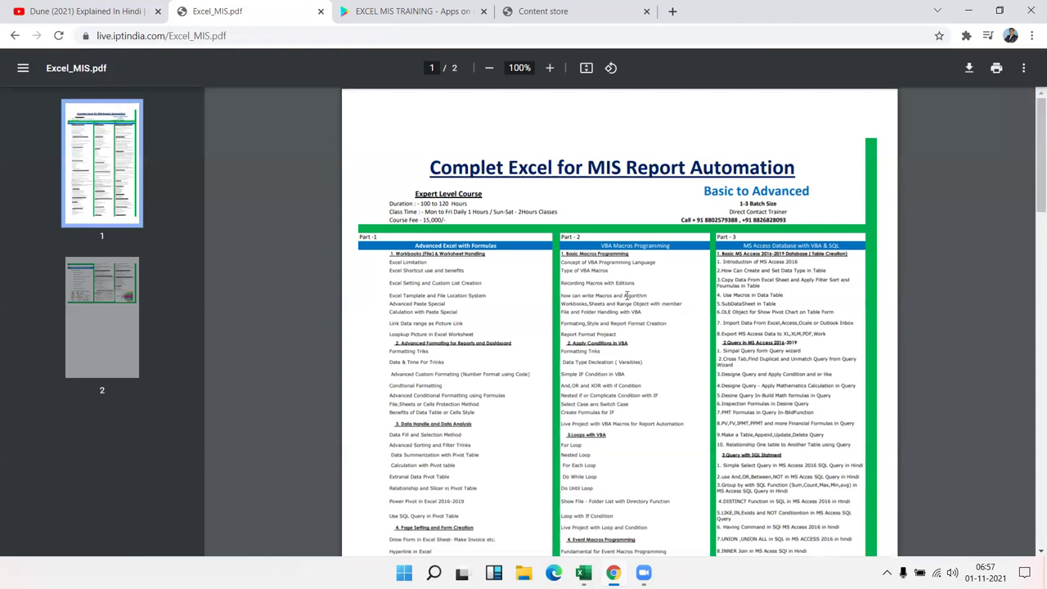
scroll(623, 294, "up", 3, "ctrl")
scroll(623, 294, "right", 1)
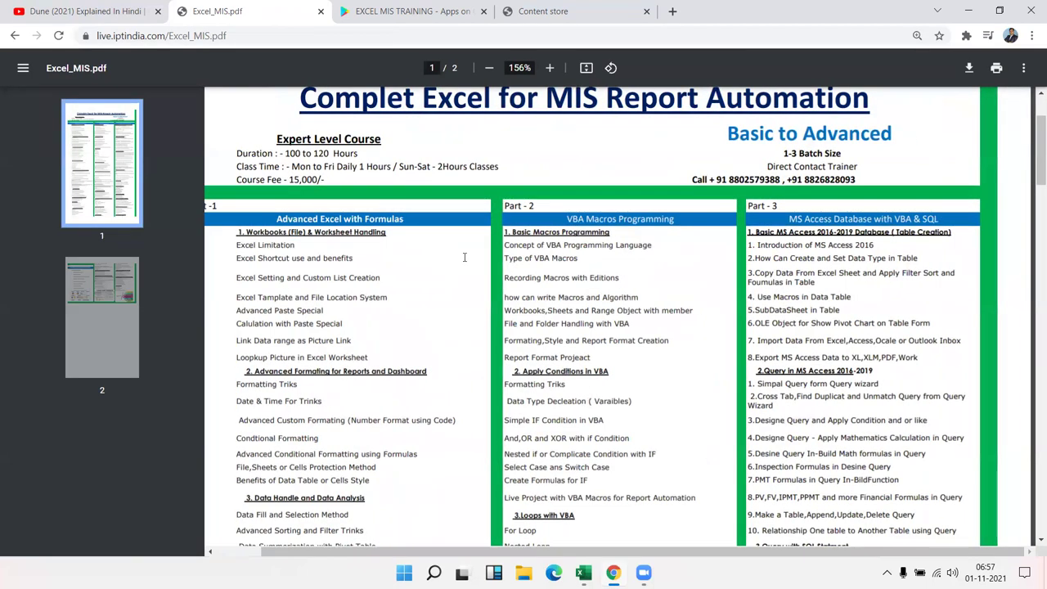
left_click_drag(299, 220, 505, 227)
left_click_drag(586, 219, 657, 219)
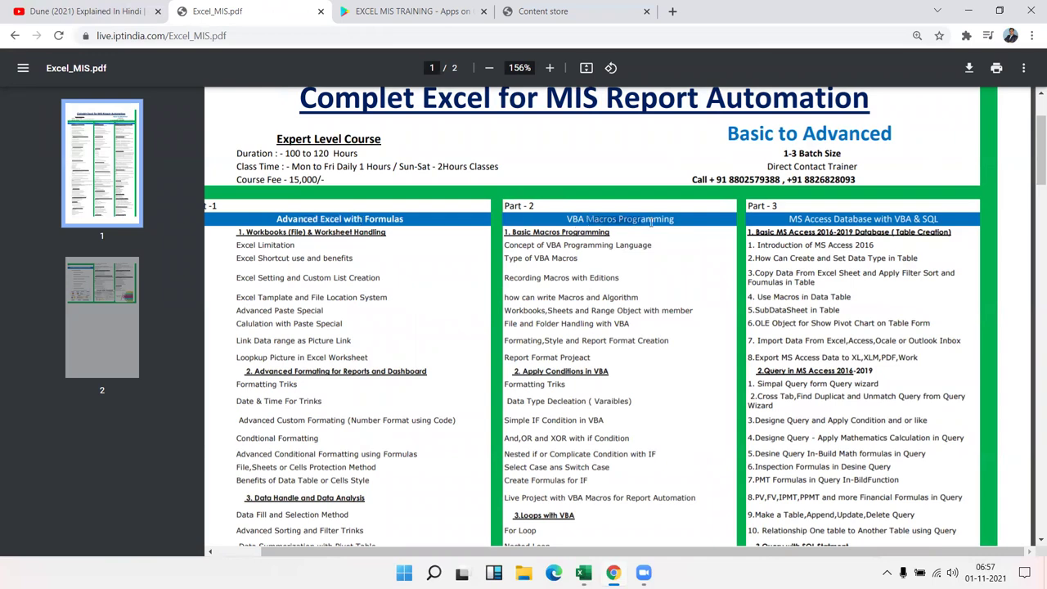
left_click_drag(832, 219, 933, 220)
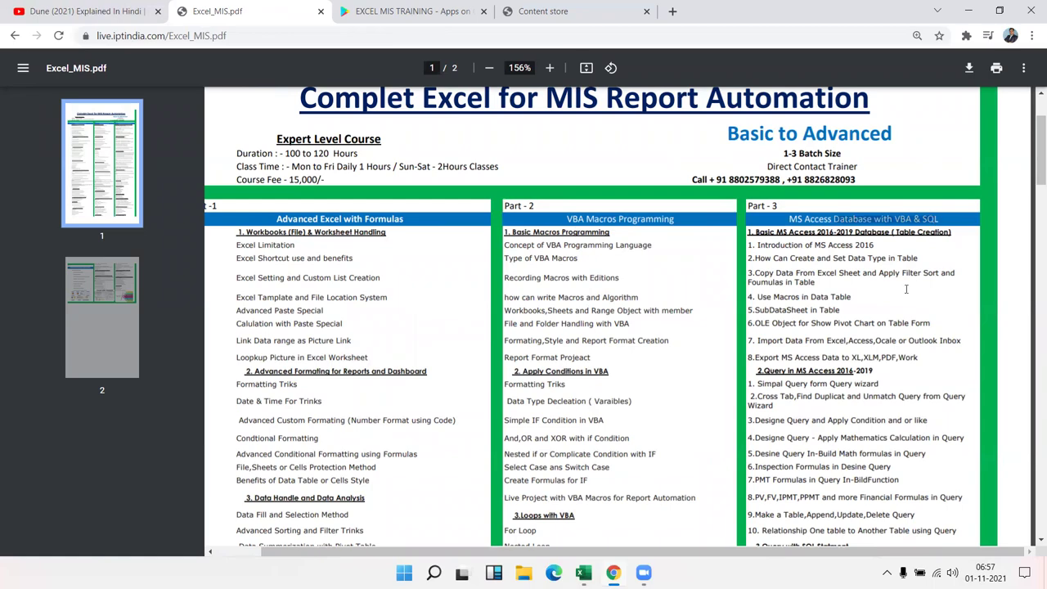
Scroll through the syllabus PDF down to the Dashboard Report Automation section on page 2.
scroll(928, 288, "down", 10)
scroll(928, 288, "down", 2)
scroll(926, 289, "up", 8)
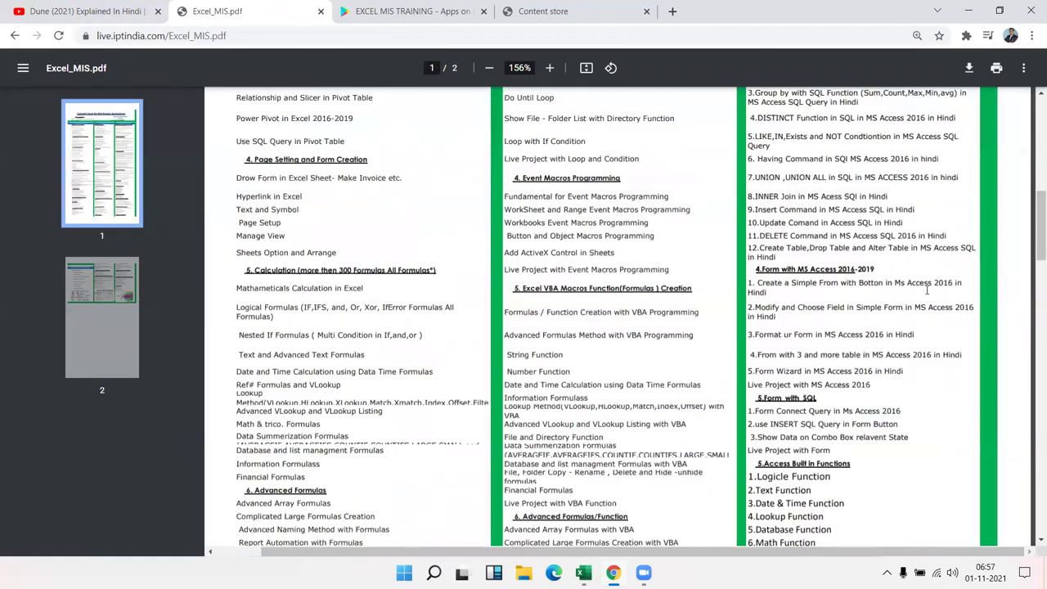
scroll(927, 289, "up", 5)
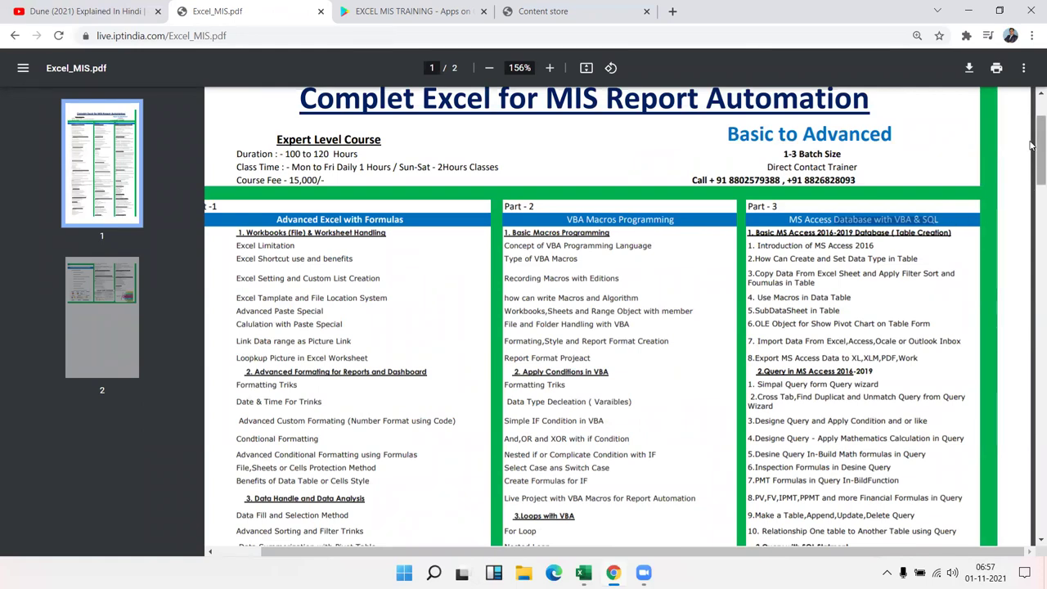
left_click_drag(1030, 146, 1030, 180)
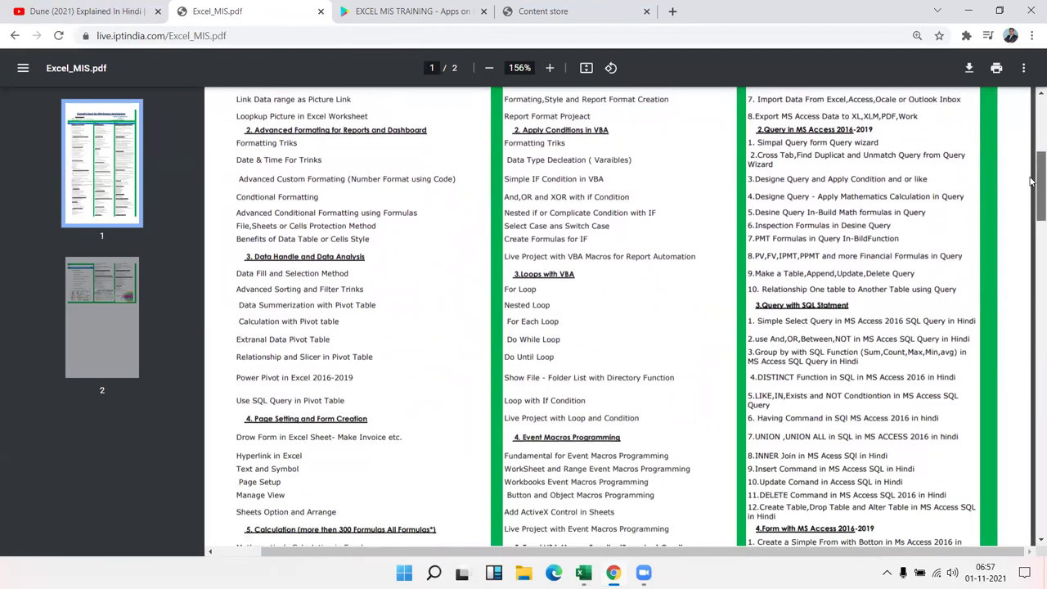
left_click_drag(1031, 181, 1030, 142)
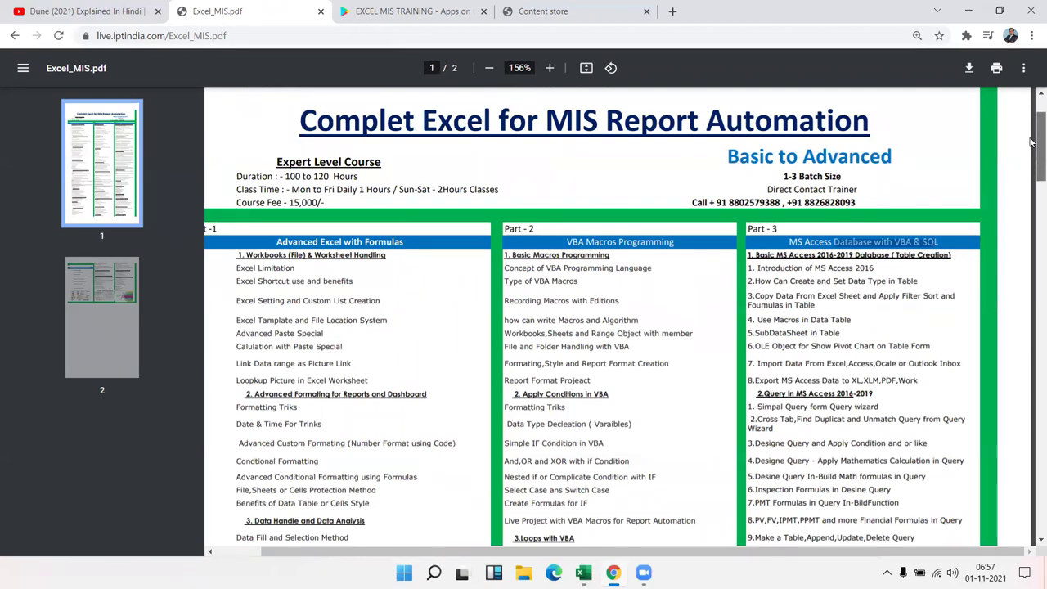
left_click_drag(1030, 142, 1031, 158)
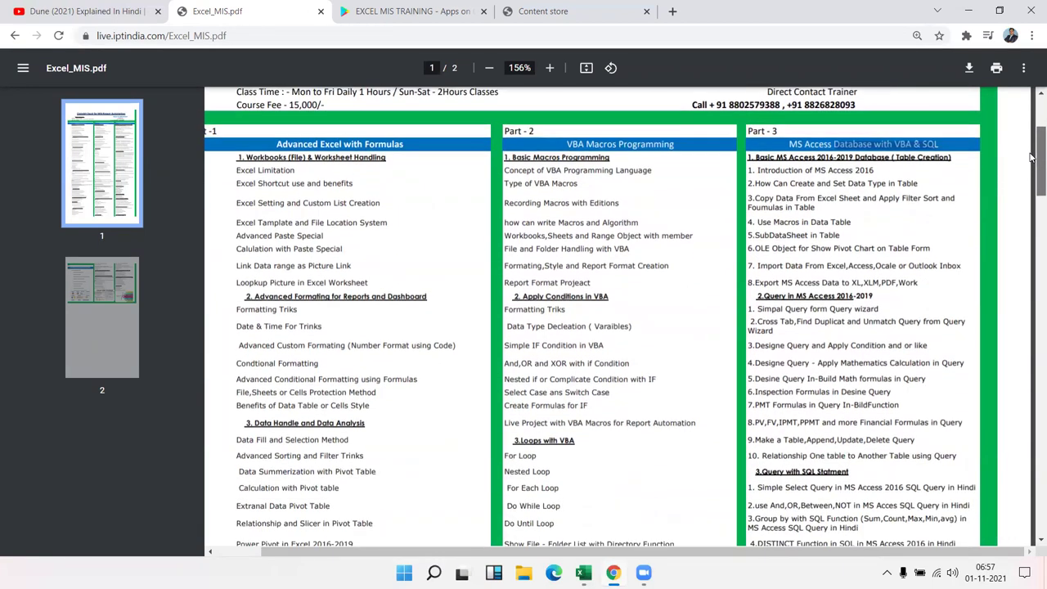
left_click_drag(1031, 156, 1031, 149)
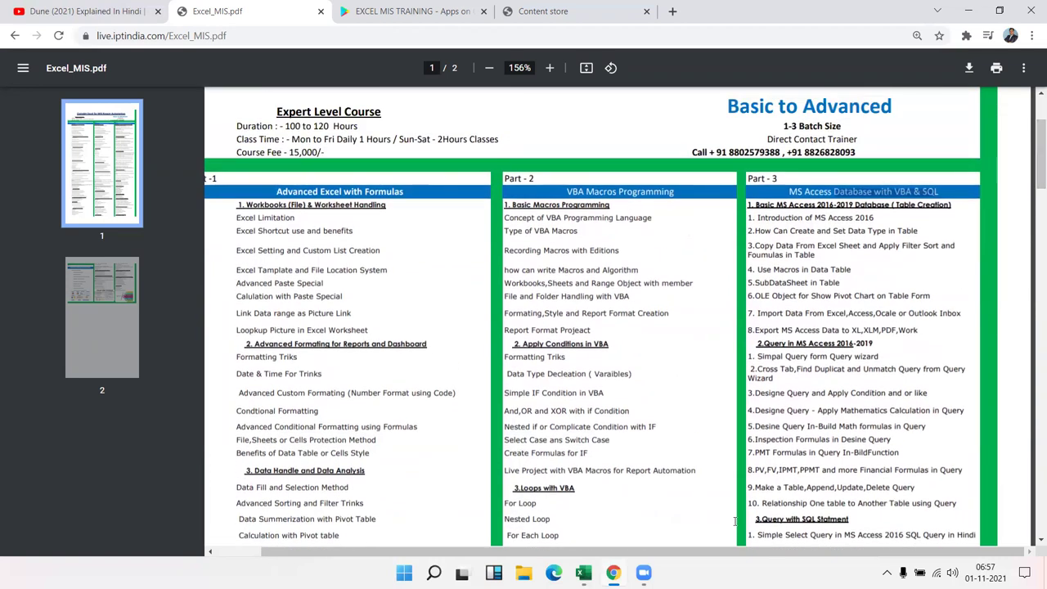
left_click_drag(706, 550, 664, 550)
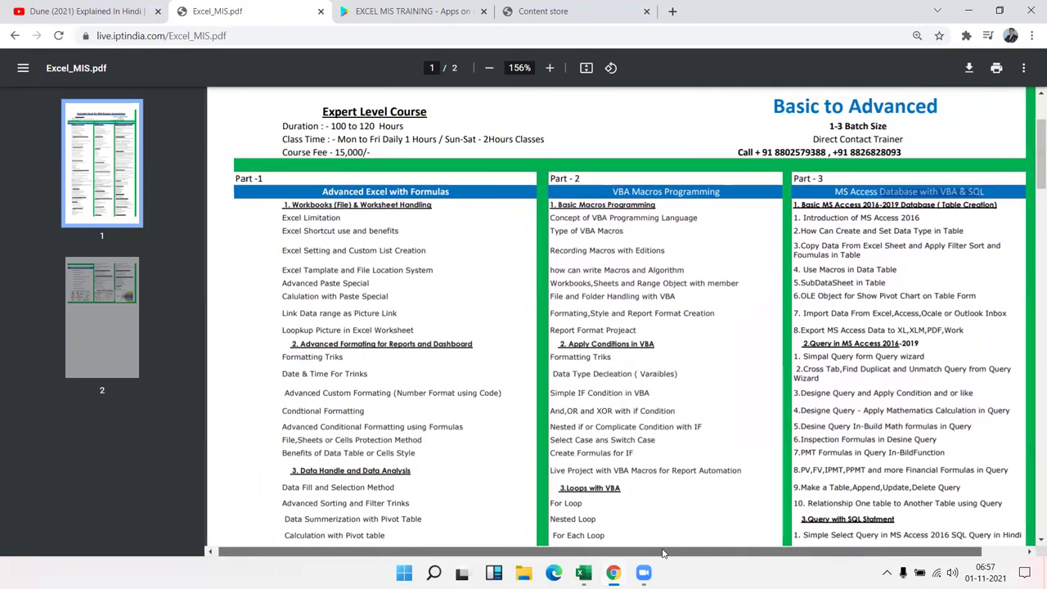
mouse_move(1031, 180)
left_mouse_down()
mouse_move(1031, 240)
mouse_move(1030, 167)
left_mouse_up()
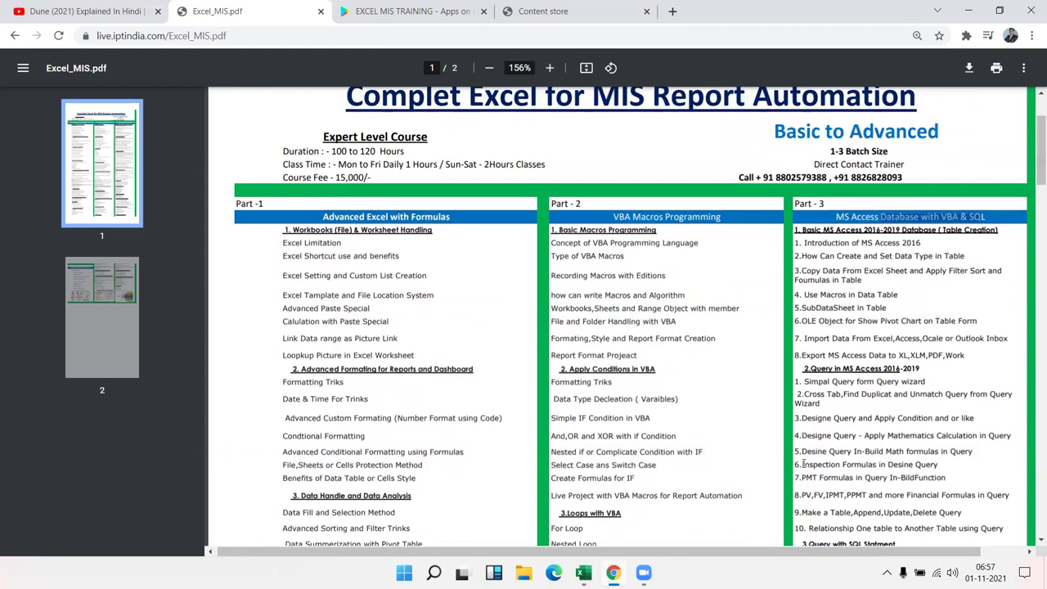
left_click_drag(792, 553, 838, 559)
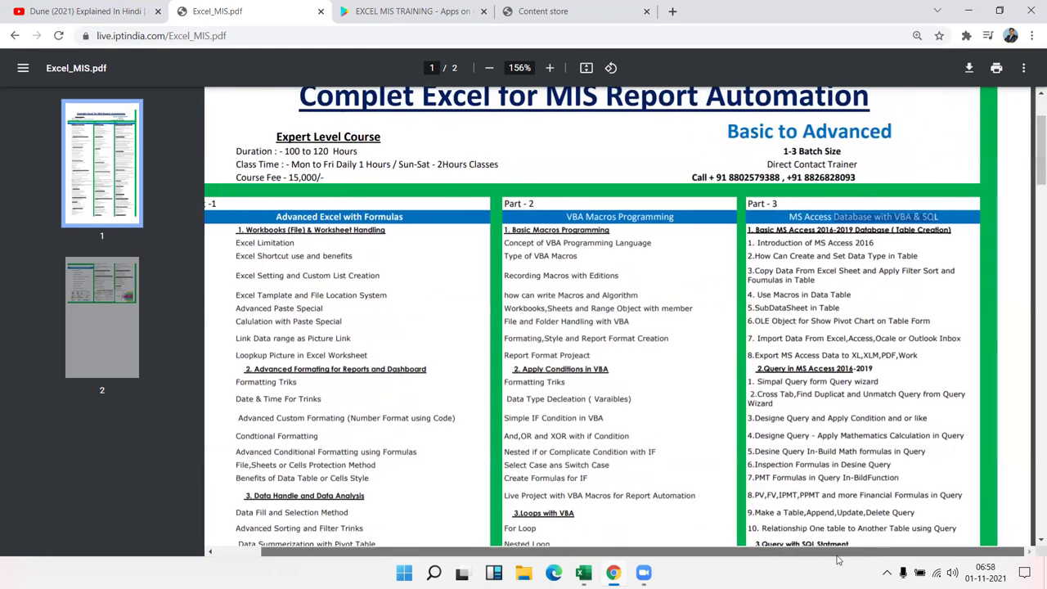
left_click_drag(1032, 145, 1033, 233)
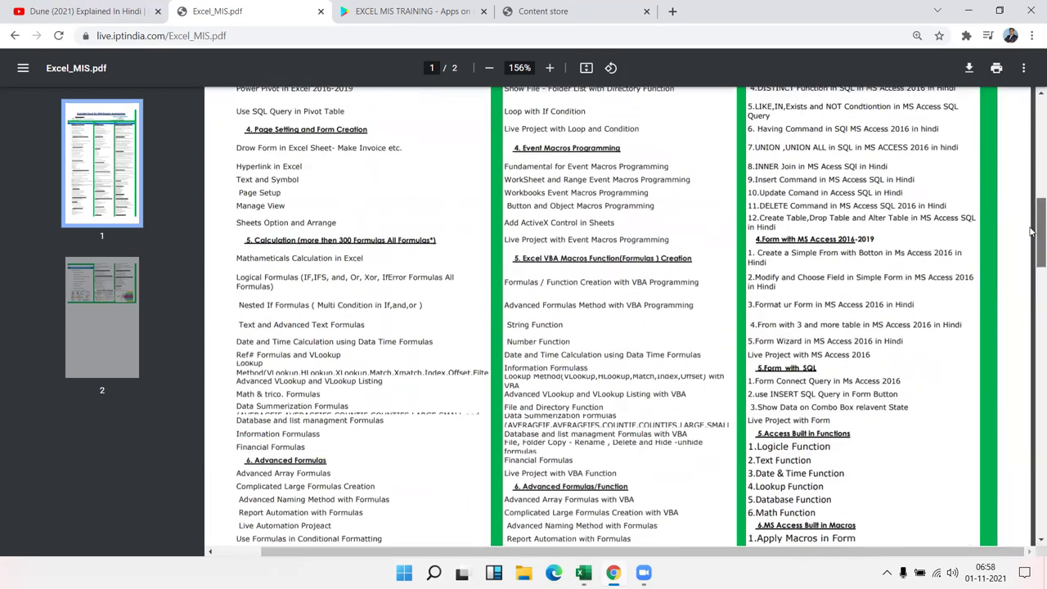
mouse_move(1032, 233)
left_mouse_down()
mouse_move(1032, 122)
mouse_move(1032, 135)
left_mouse_up()
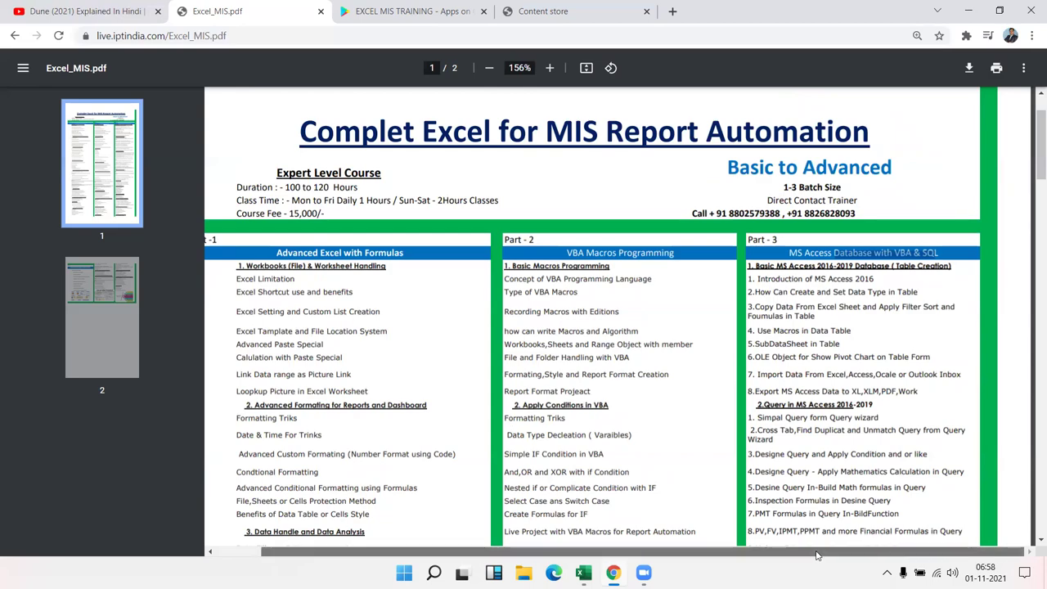
left_click_drag(1032, 185, 1033, 391)
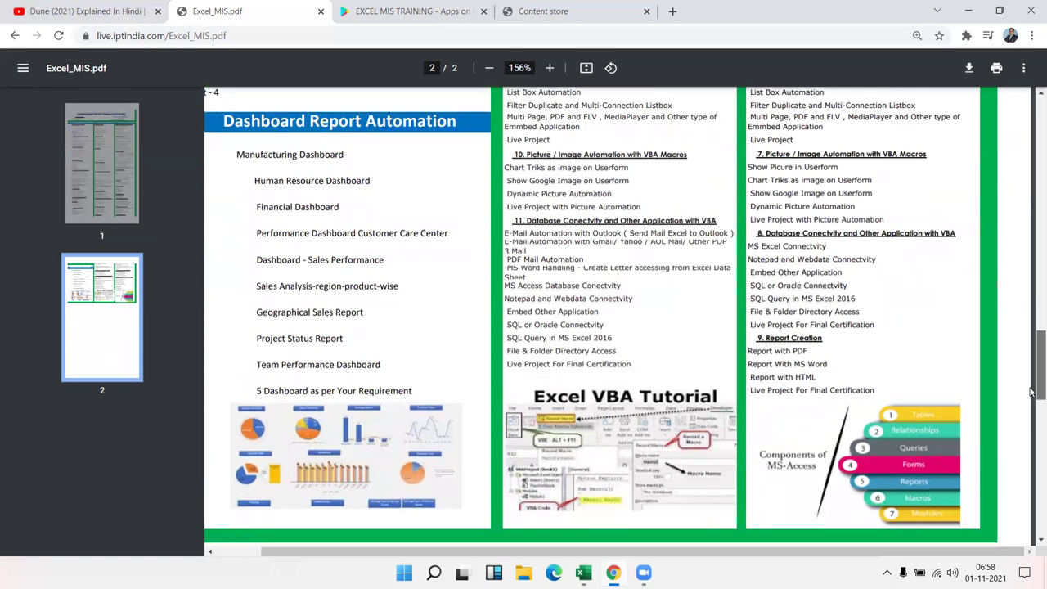
left_click_drag(1032, 391, 1032, 378)
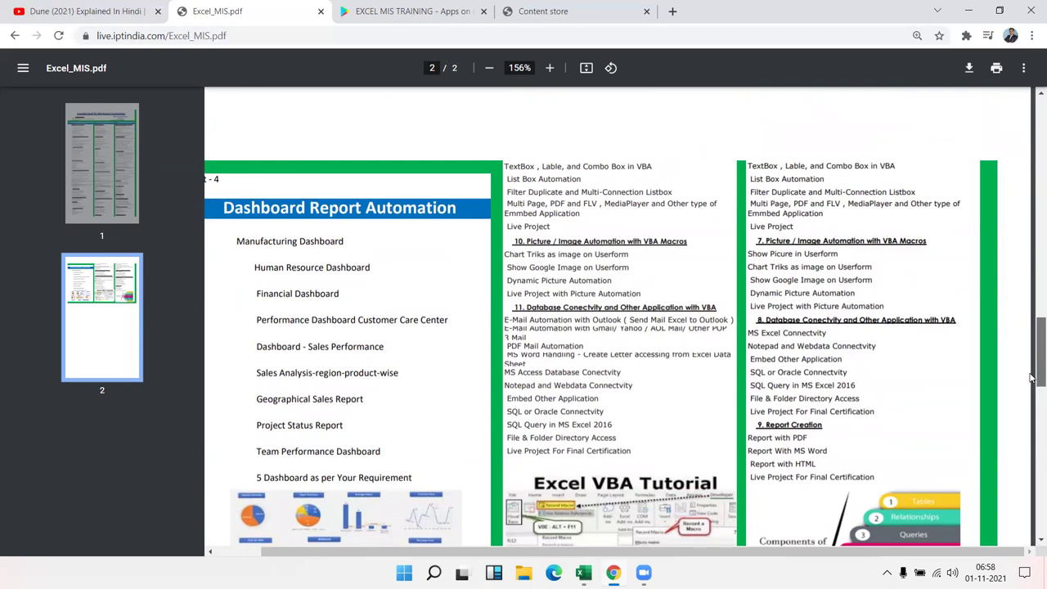
scroll(1032, 378, "up", 1)
Return to the MIS course page, check the EXCEL MIS TRAINING app listing, then minimize Chrome.
left_click(15, 35)
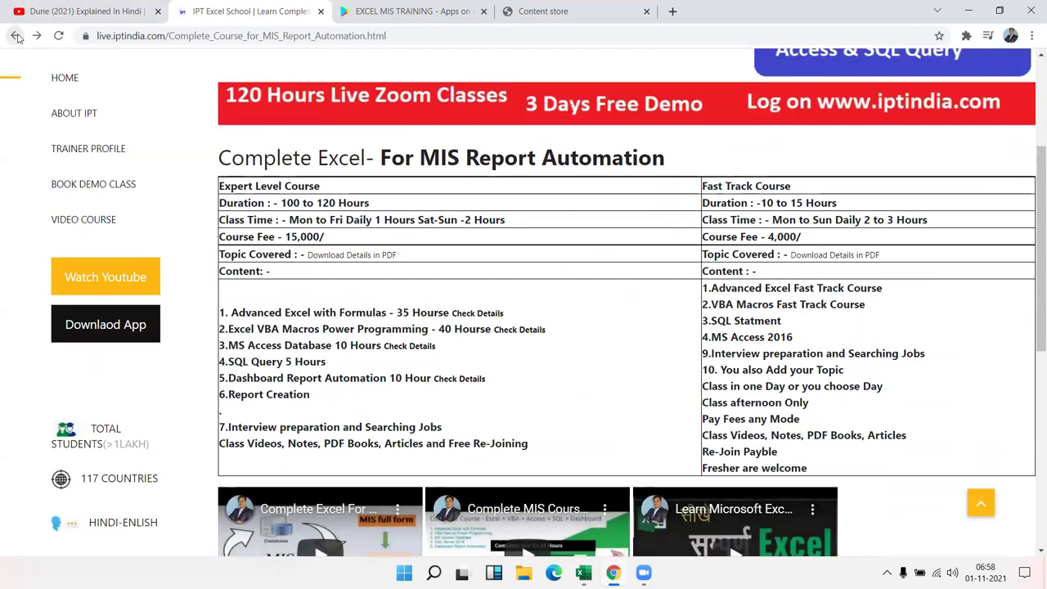
scroll(279, 69, "down", 5)
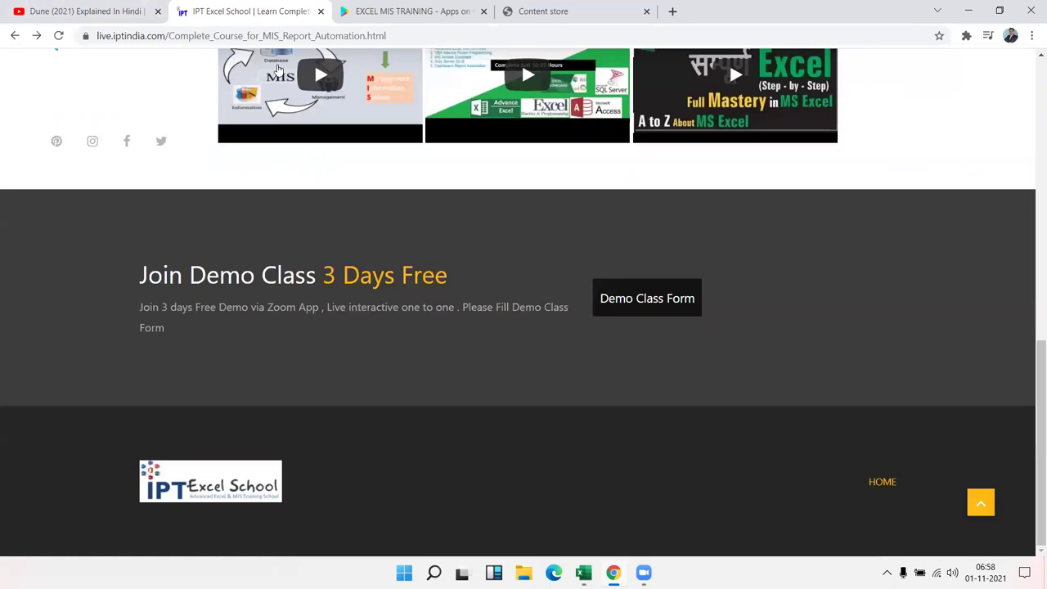
scroll(279, 65, "up", 10)
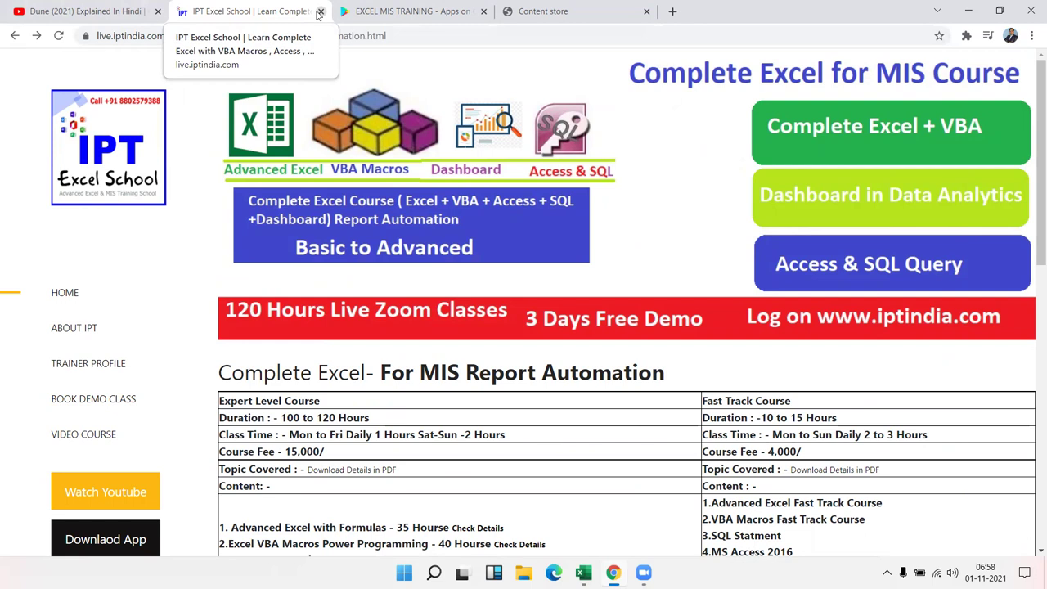
left_click(393, 10)
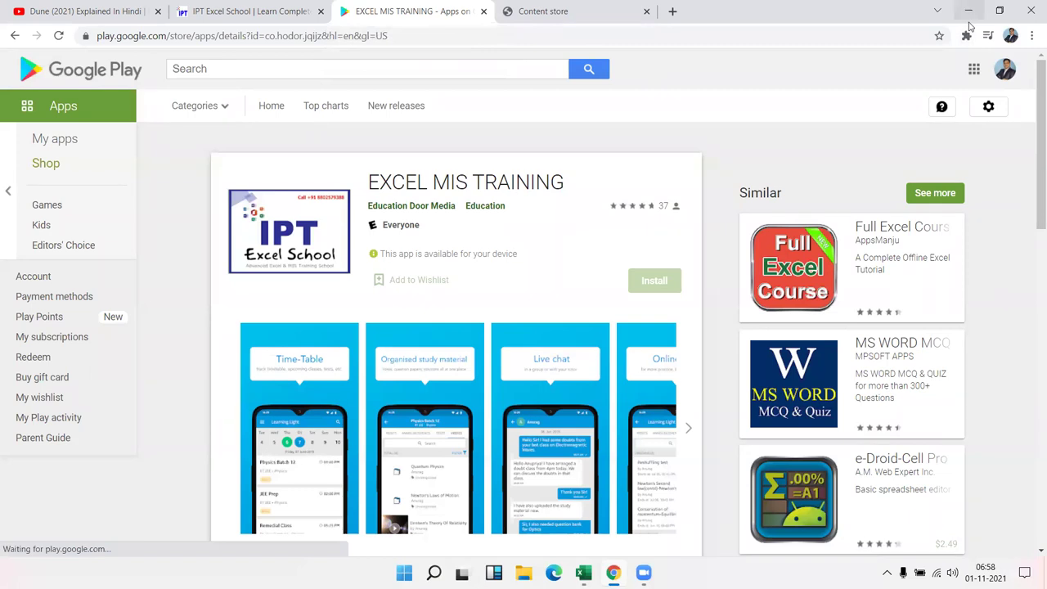
left_click(969, 23)
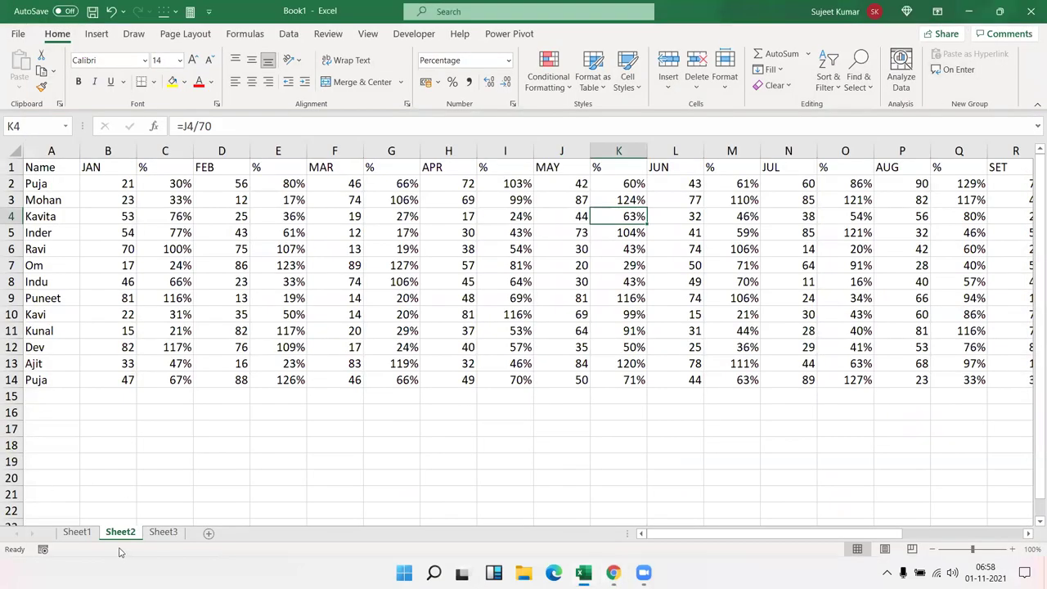
Move through Sheet1 and Sheet3, then insert a new blank Sheet4 after them.
left_click(86, 532)
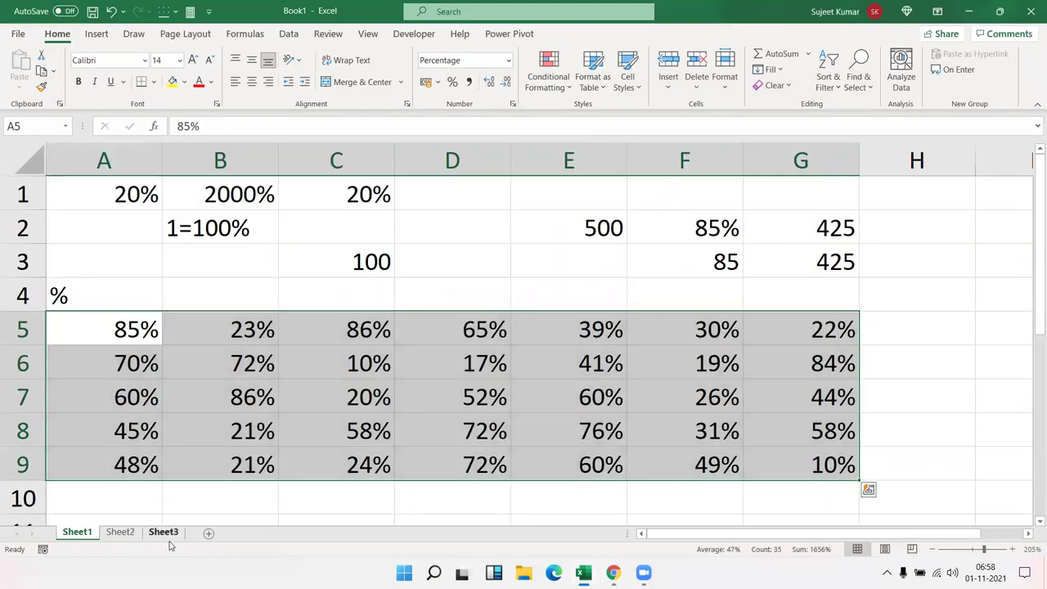
left_click(168, 533)
left_click(209, 533)
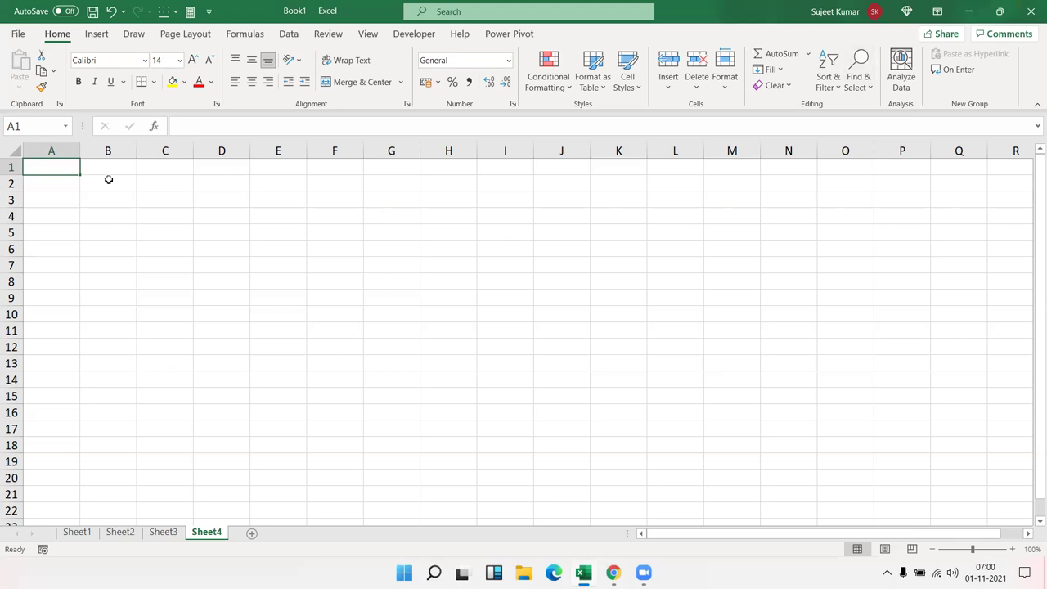
Go back to cell A1, then open the Data1 workbook from File's Recent list.
left_click(151, 173)
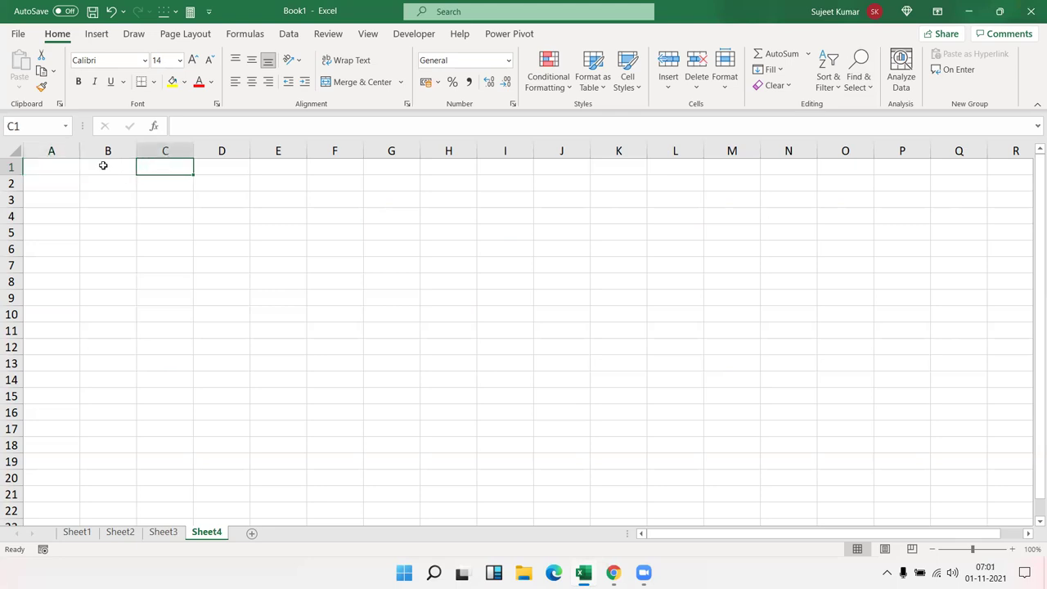
key("ctrl+Home")
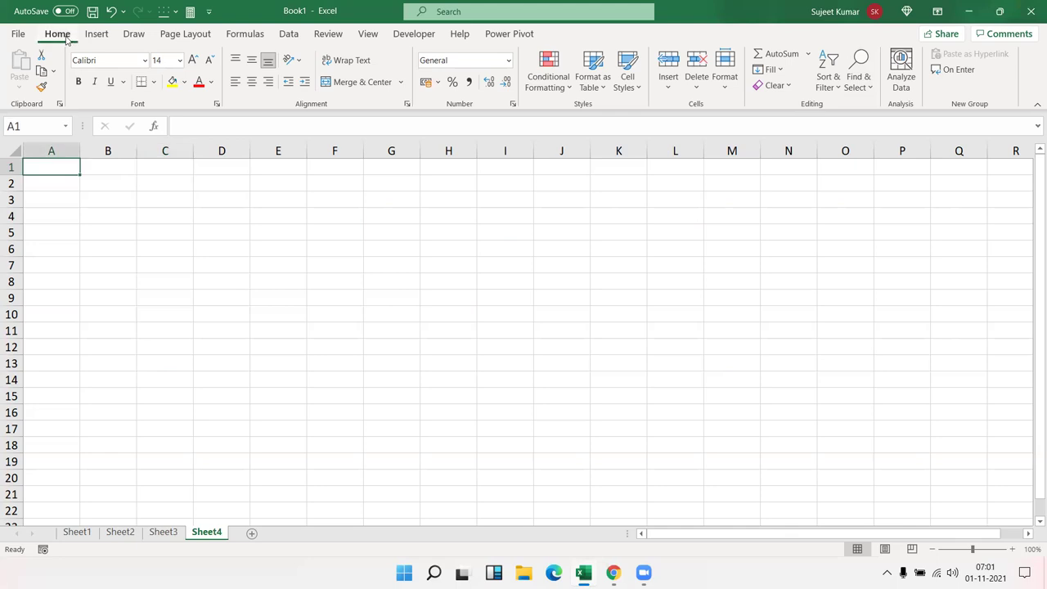
left_click(15, 34)
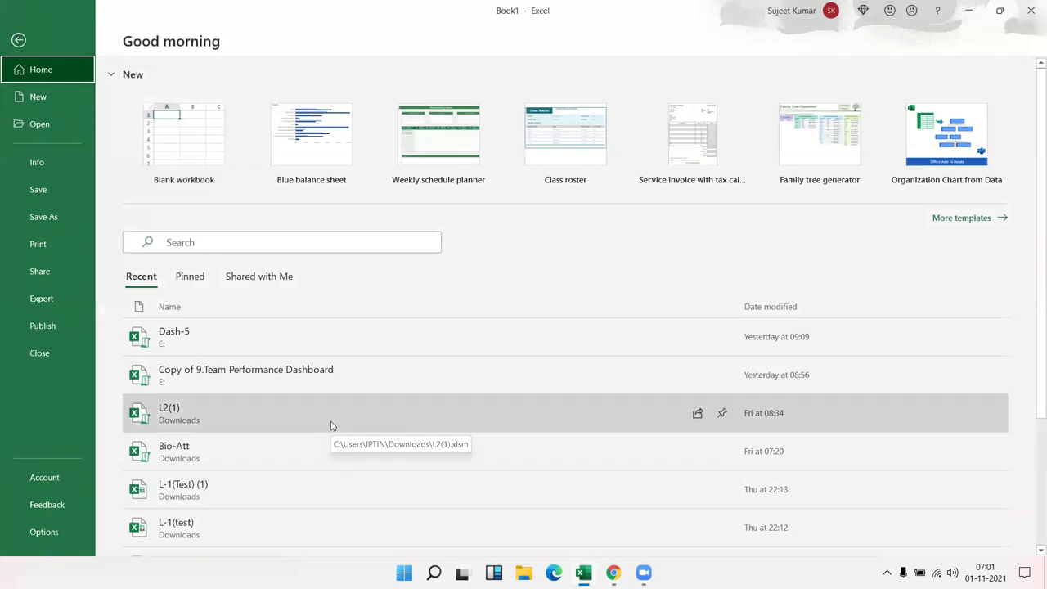
scroll(288, 357, "down", 3)
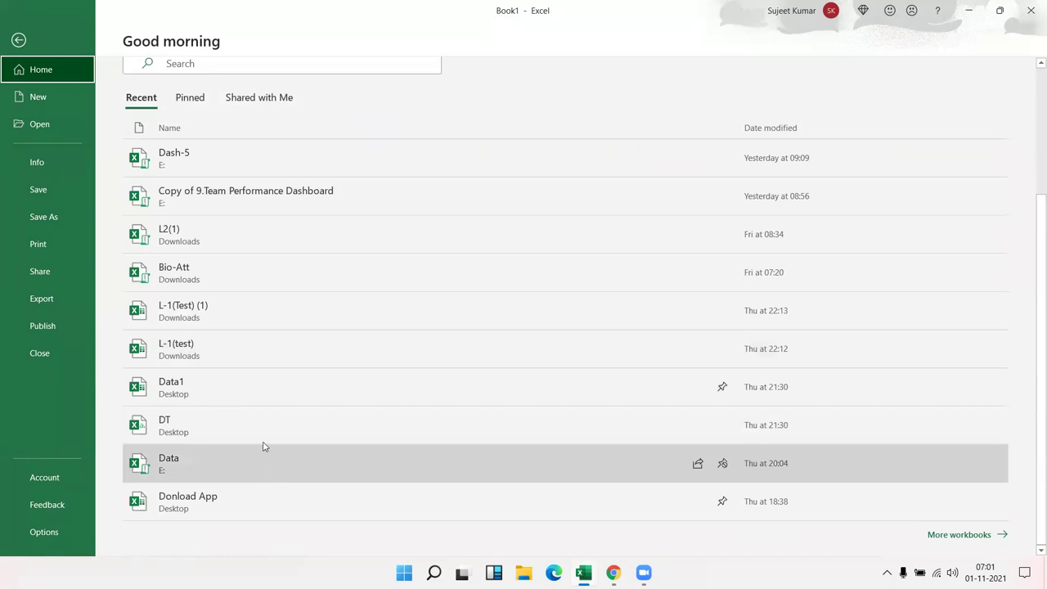
left_click(258, 399)
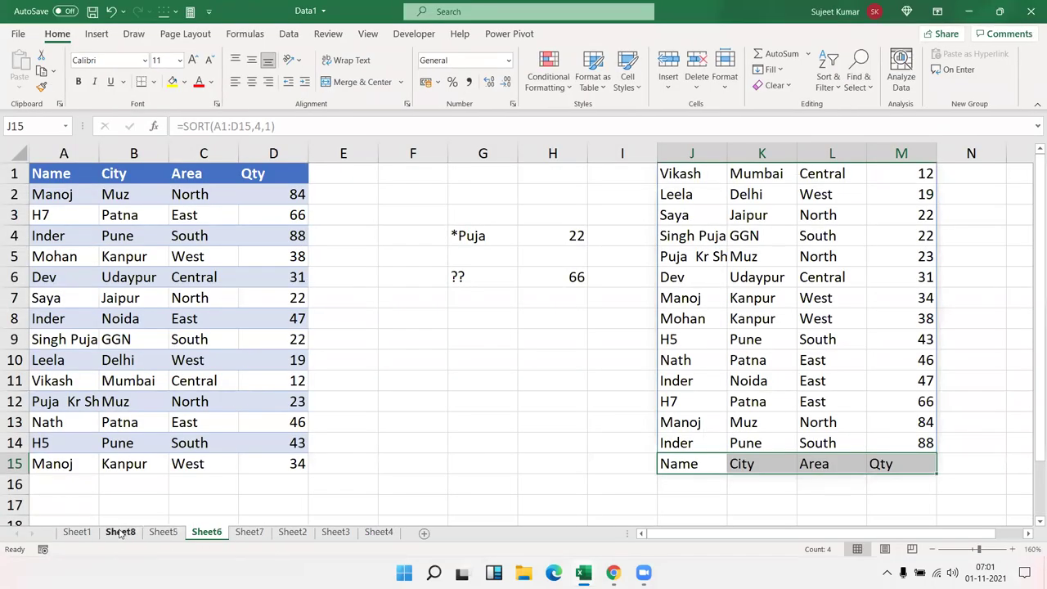
Group Sheet8 through Sheet4 and delete them, keeping only Sheet1, then jump to the table's top.
left_click(75, 532)
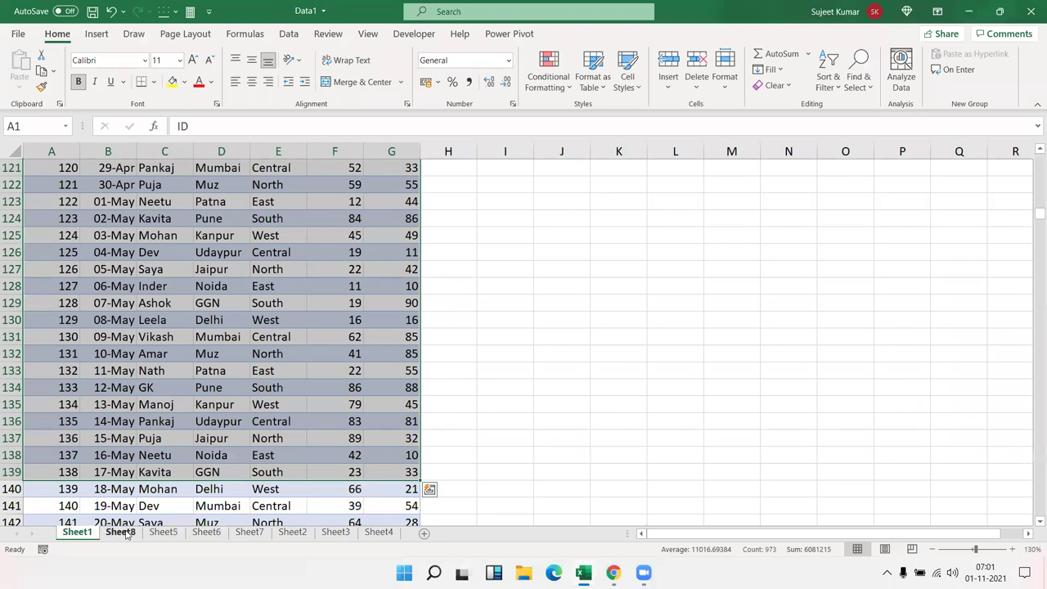
left_click(127, 532)
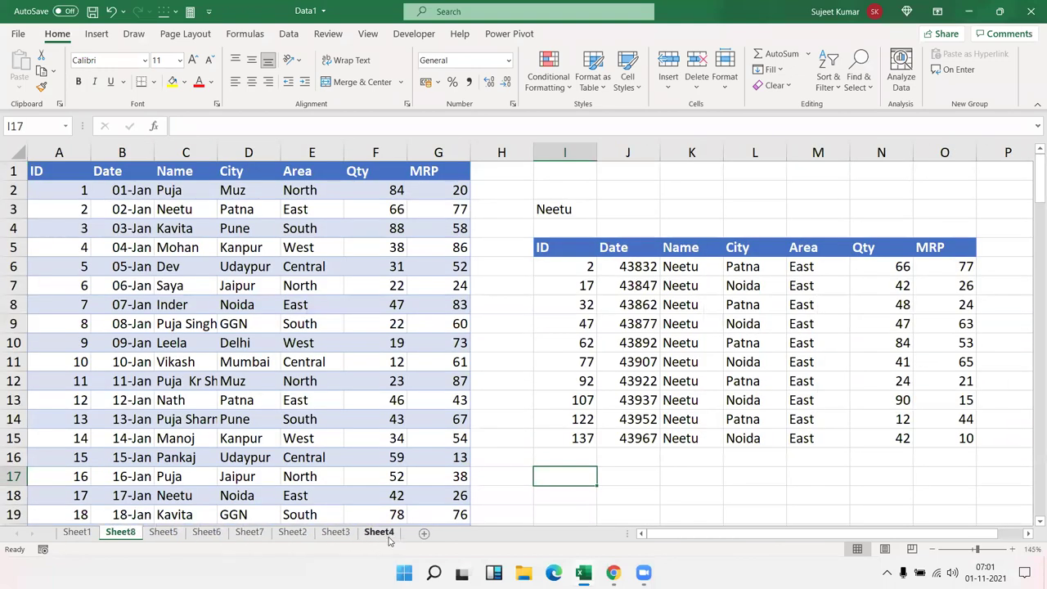
left_click(388, 536, "shift")
right_click(389, 536)
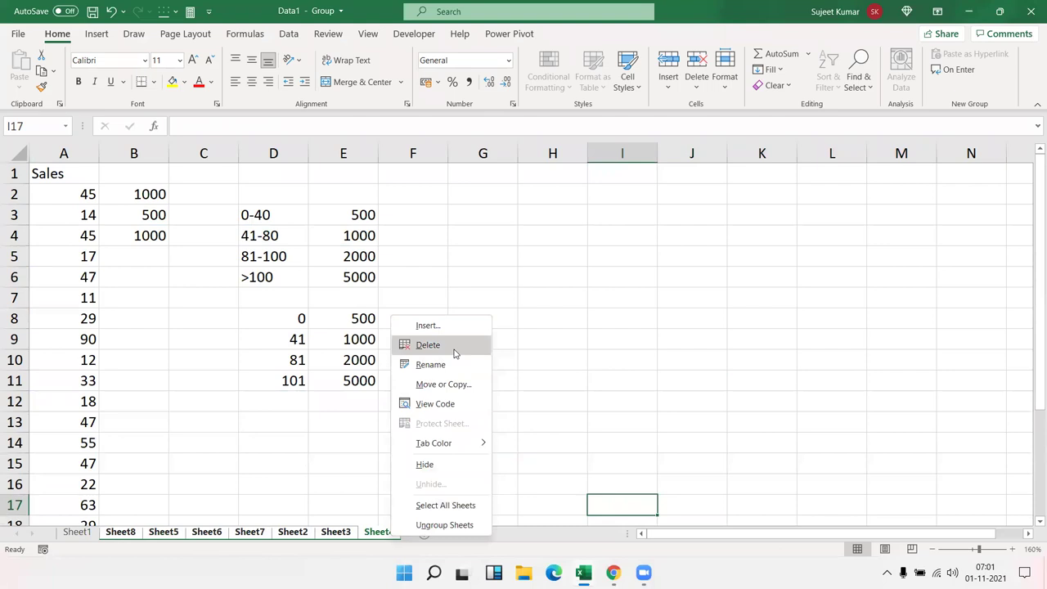
left_click(455, 345)
left_click(501, 322)
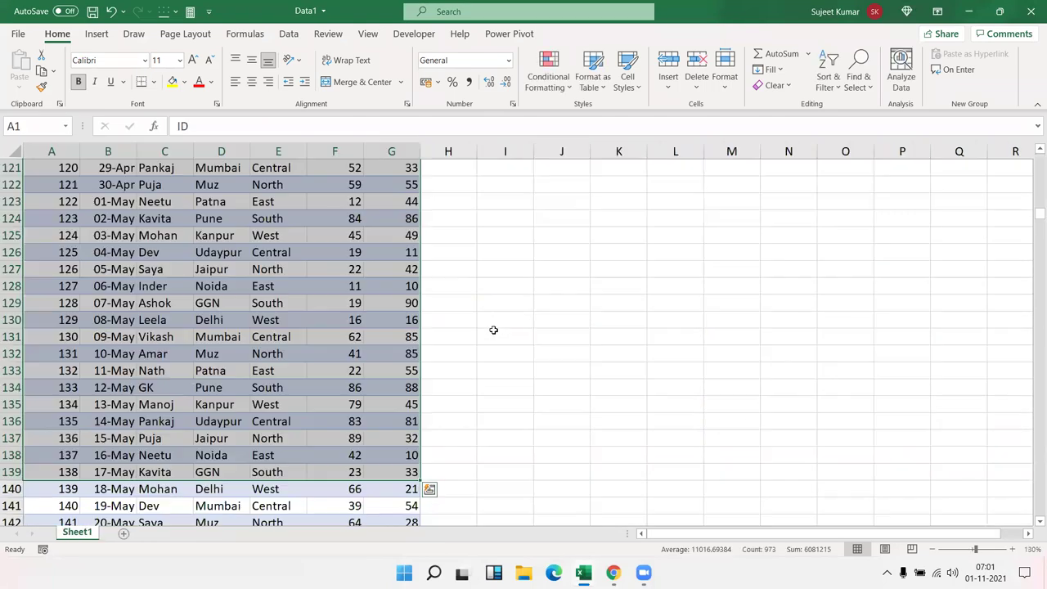
left_click(284, 420)
key("ctrl+Up")
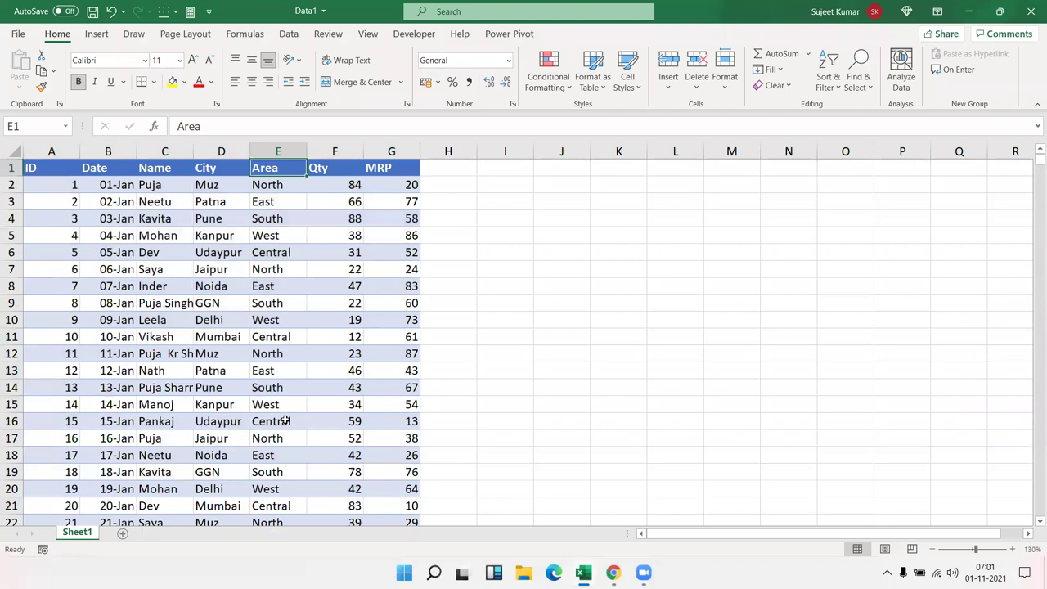